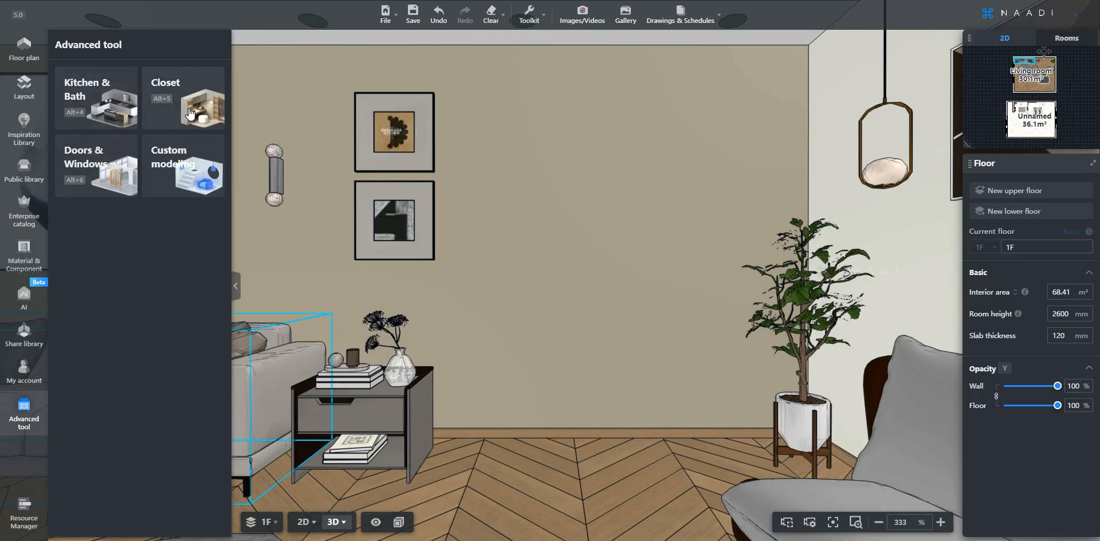
Open the Kitchen & Bath tool and place a BYOC (Base Cabinet) against the living room wall
left_click(111, 105)
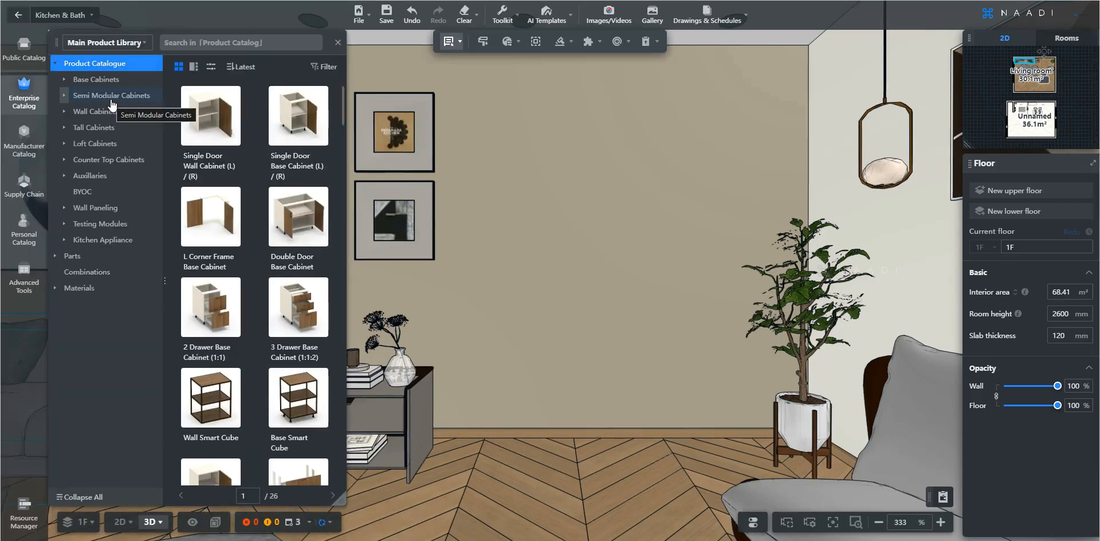
left_click(91, 193)
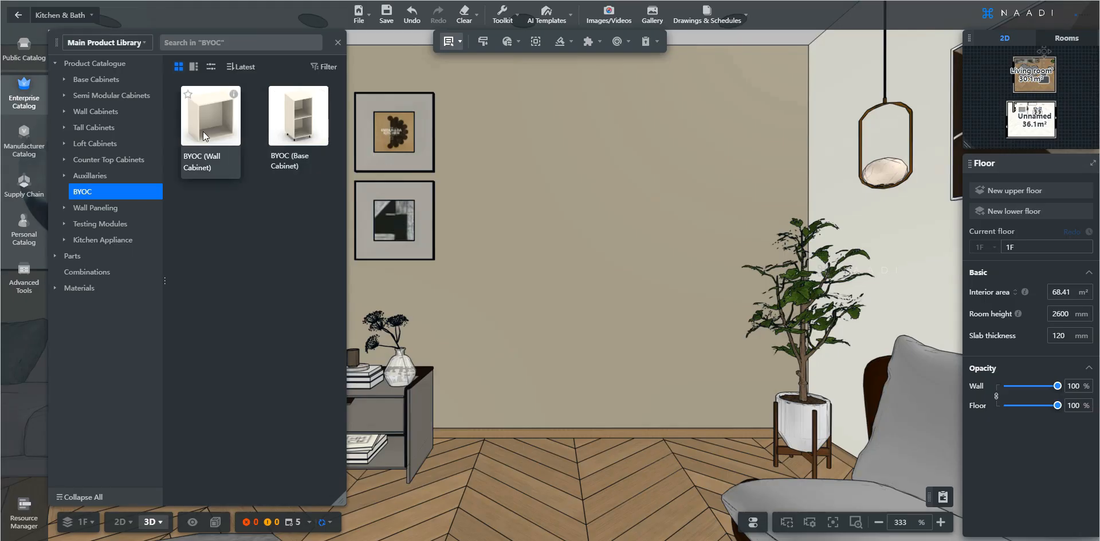
left_click(293, 134)
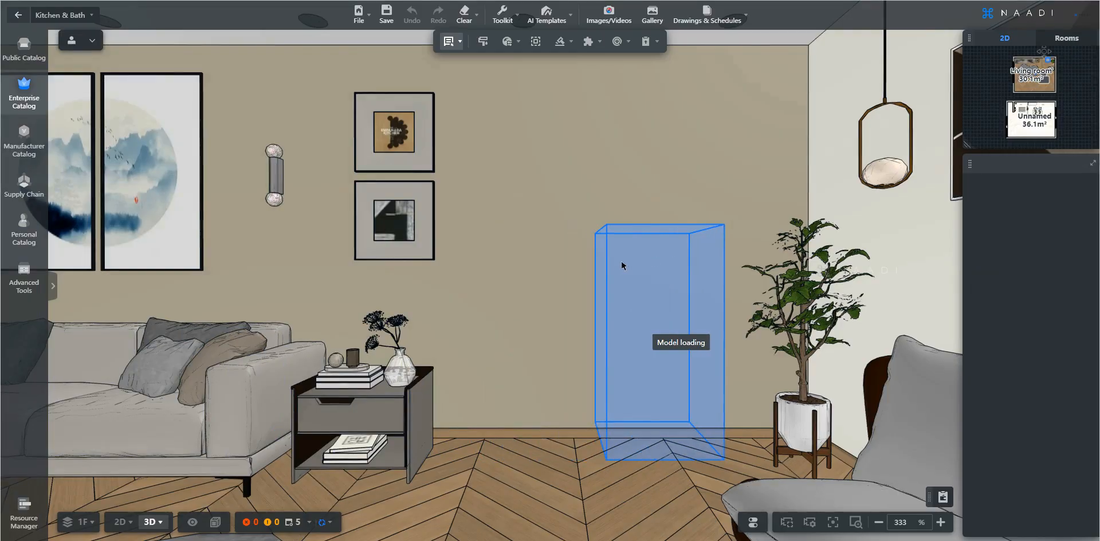
left_click(555, 271)
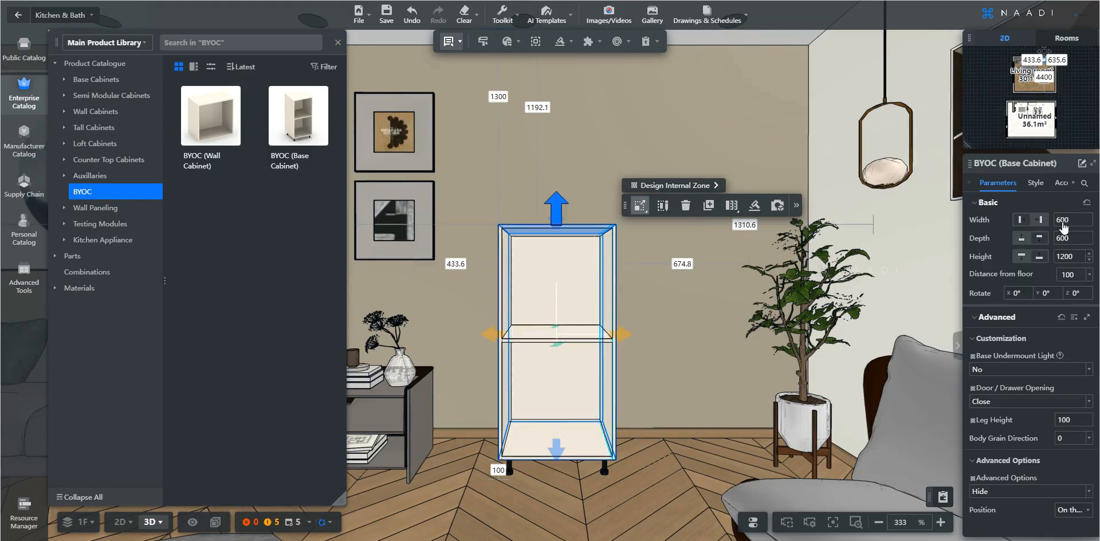
Set the cabinet's height to 2000 mm
double_click(1068, 257)
type("20")
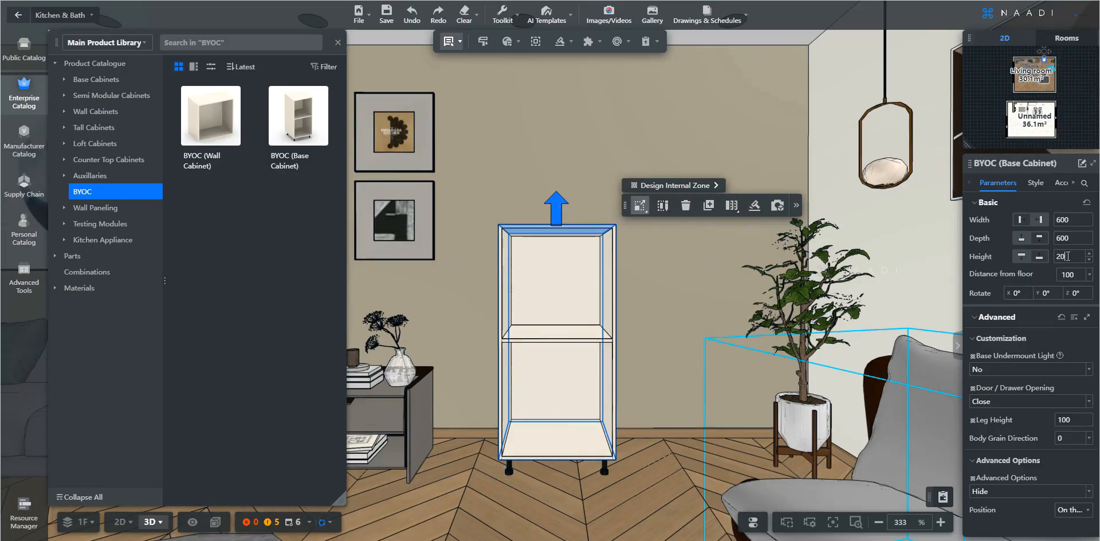
type("00")
key("Return")
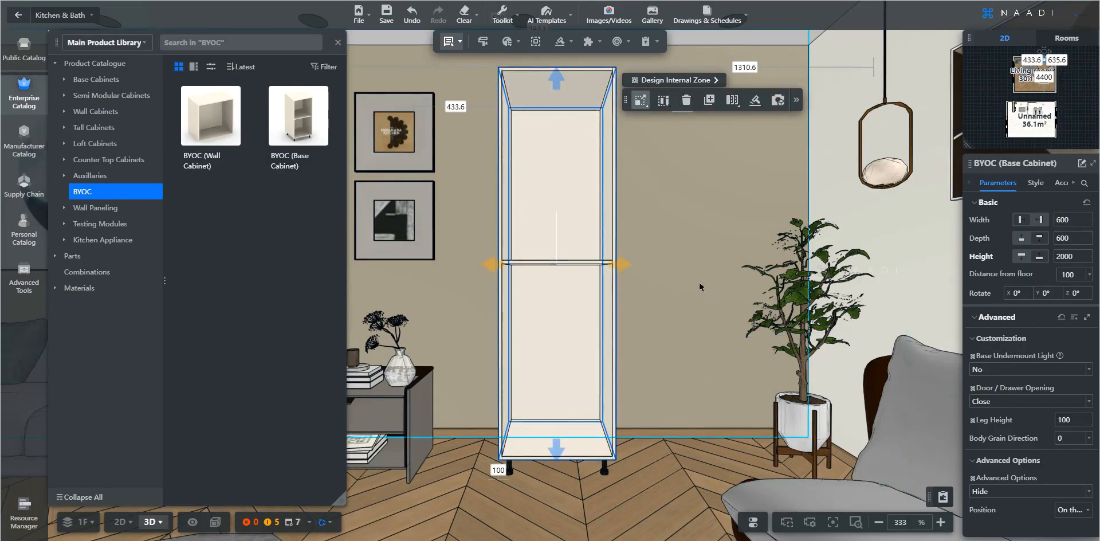
Switch to part selection and delete the adjustable shelf inside the cabinet
scroll(570, 319, "up", 3)
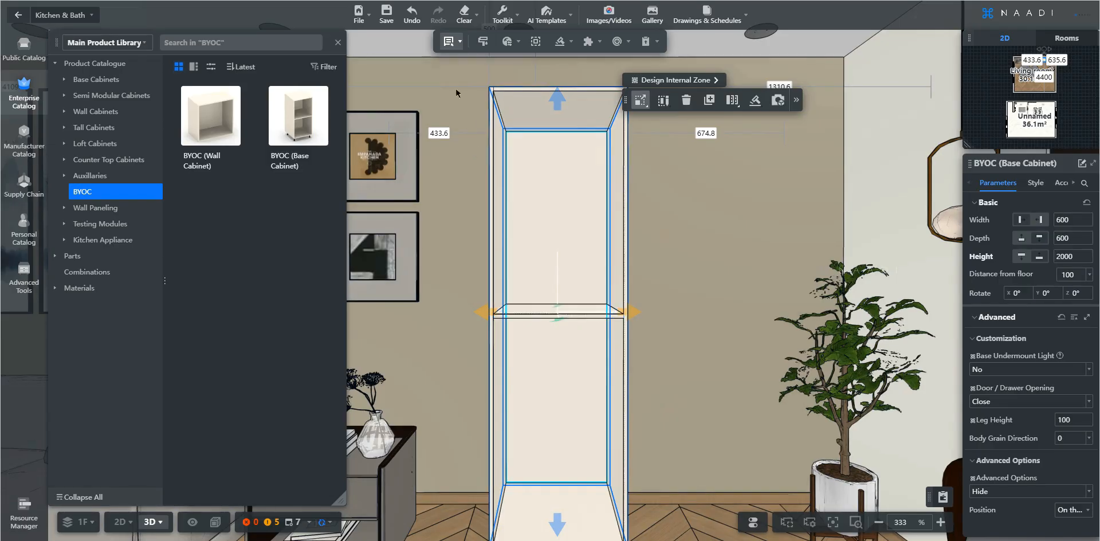
left_click(455, 43)
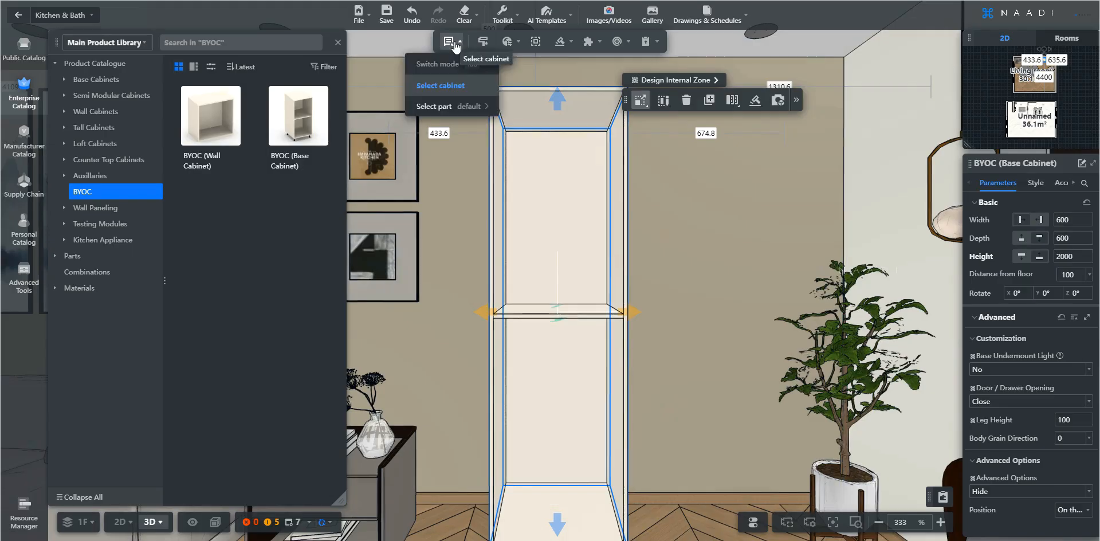
left_click(435, 107)
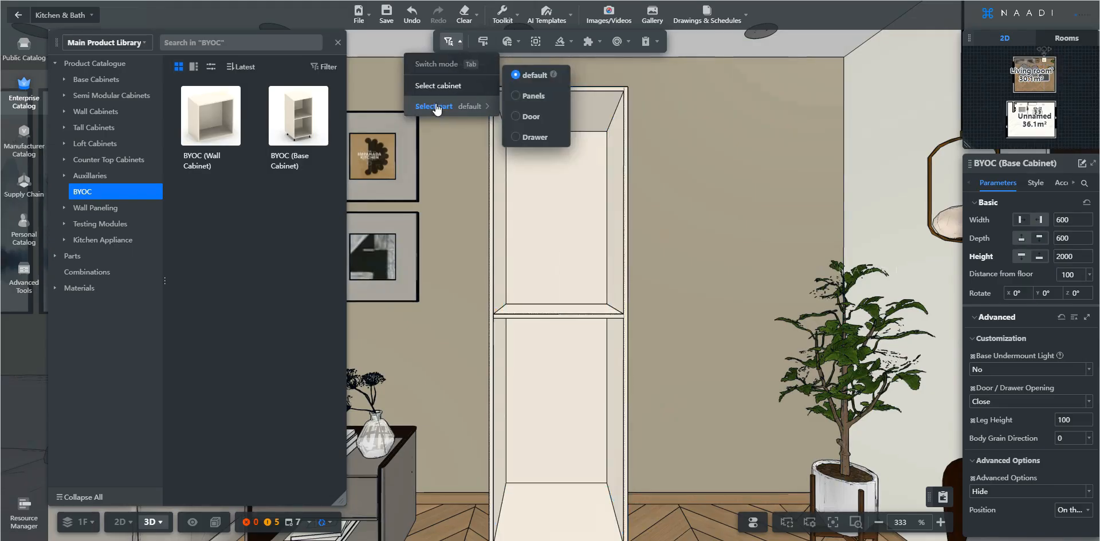
left_click(565, 314)
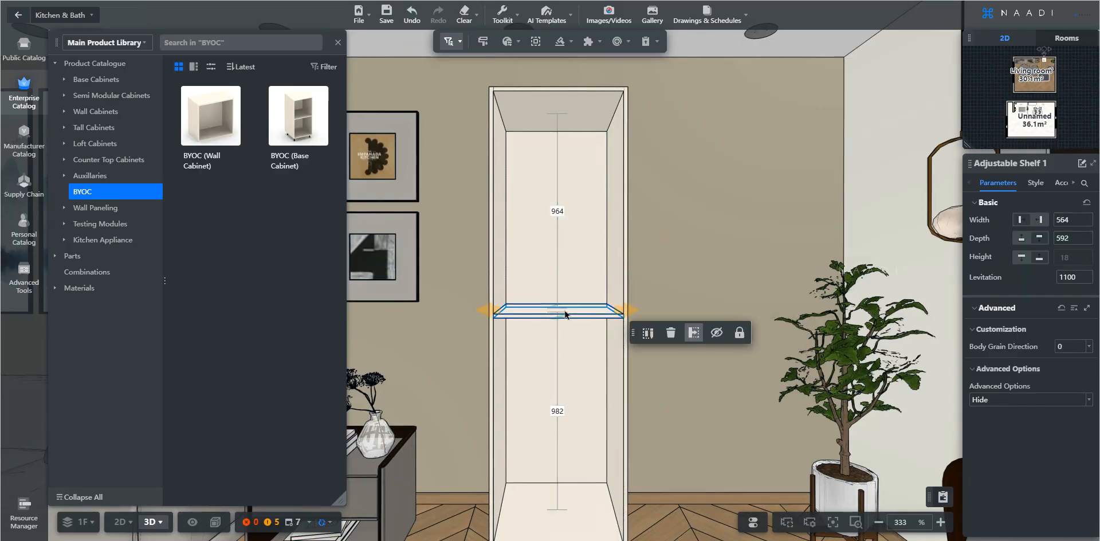
key("Delete")
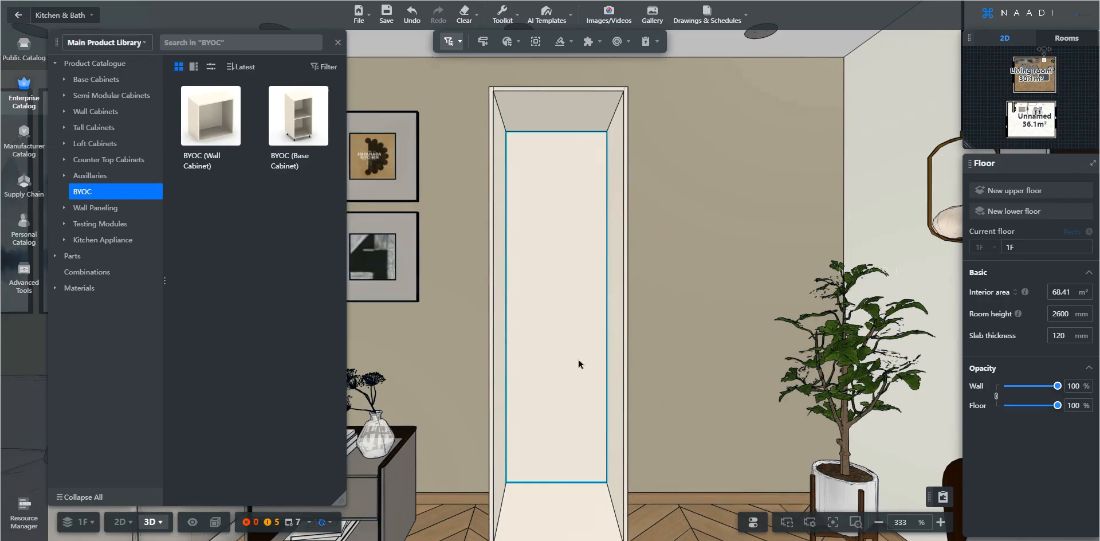
Open the Parts catalogue and inspect the cabinet's inner side and back panels
key("e")
key("q")
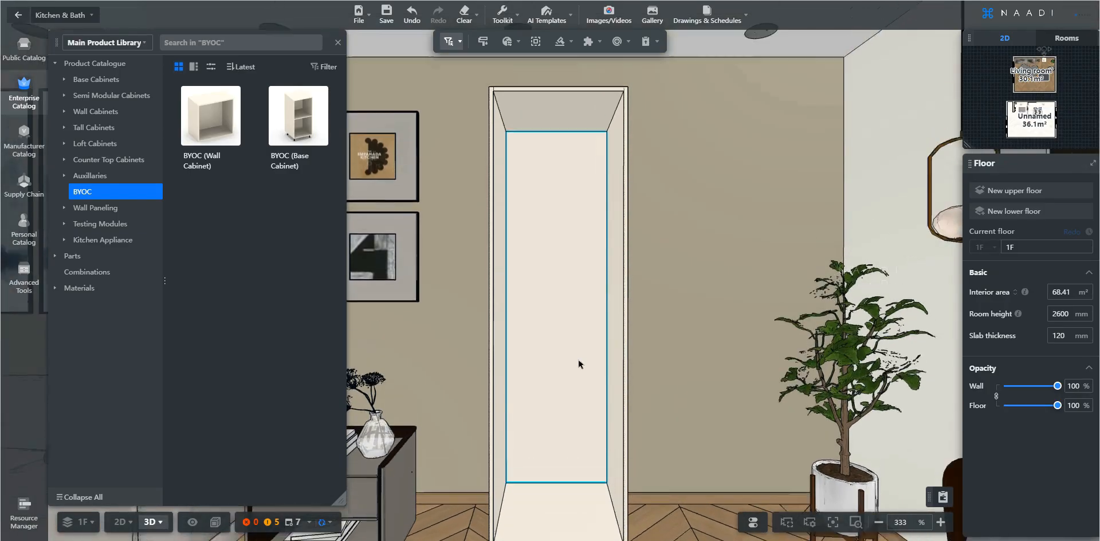
key("e")
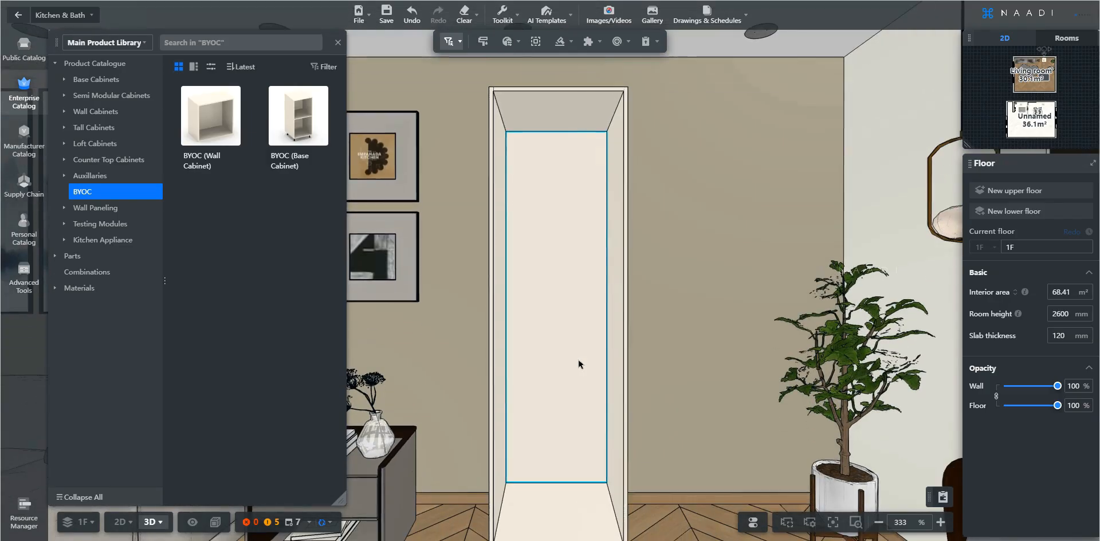
left_click(78, 259)
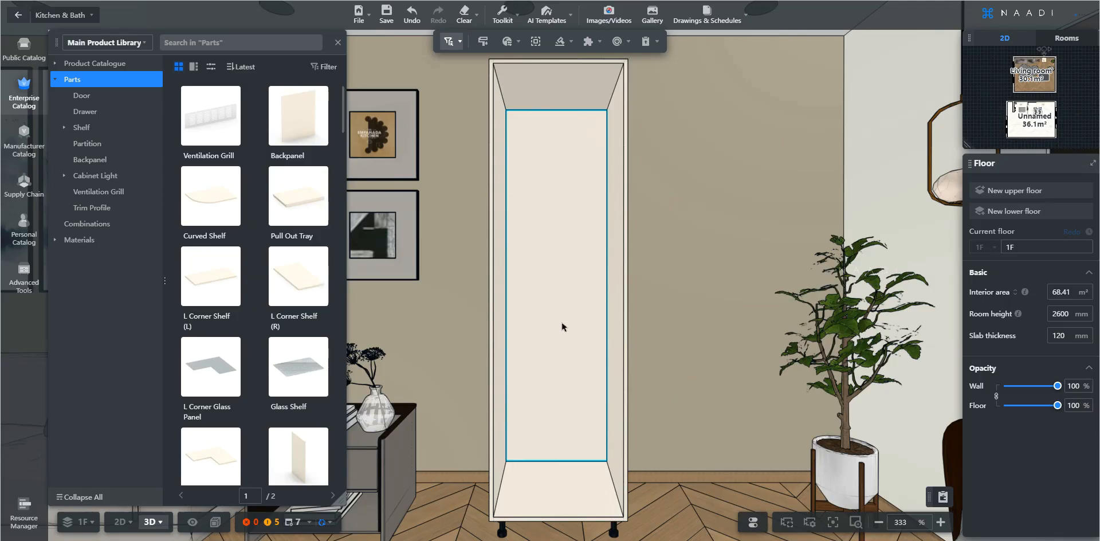
left_click(500, 130)
key("Tab")
key("Tab")
left_click(609, 289)
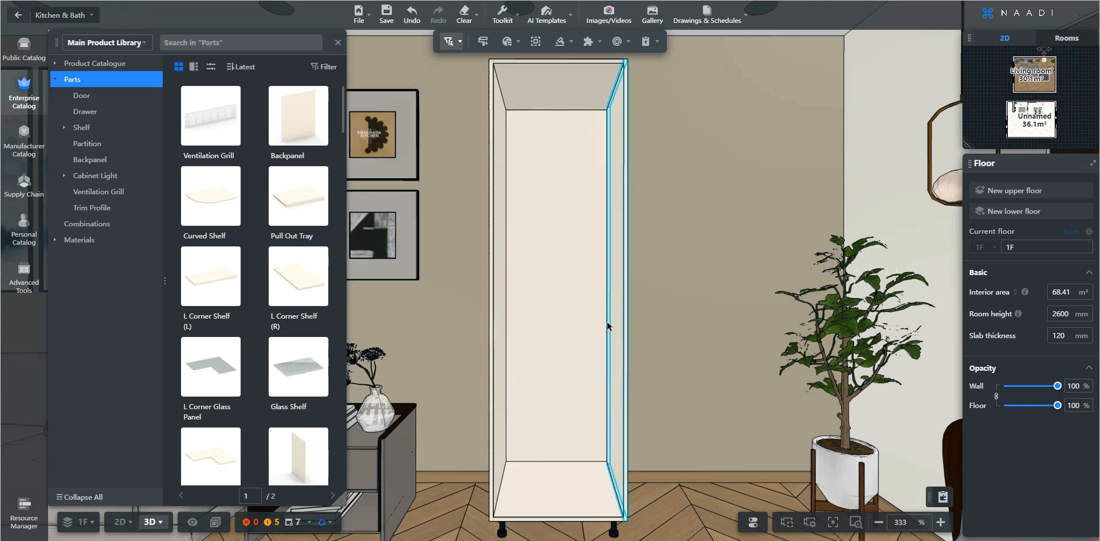
left_click(526, 334)
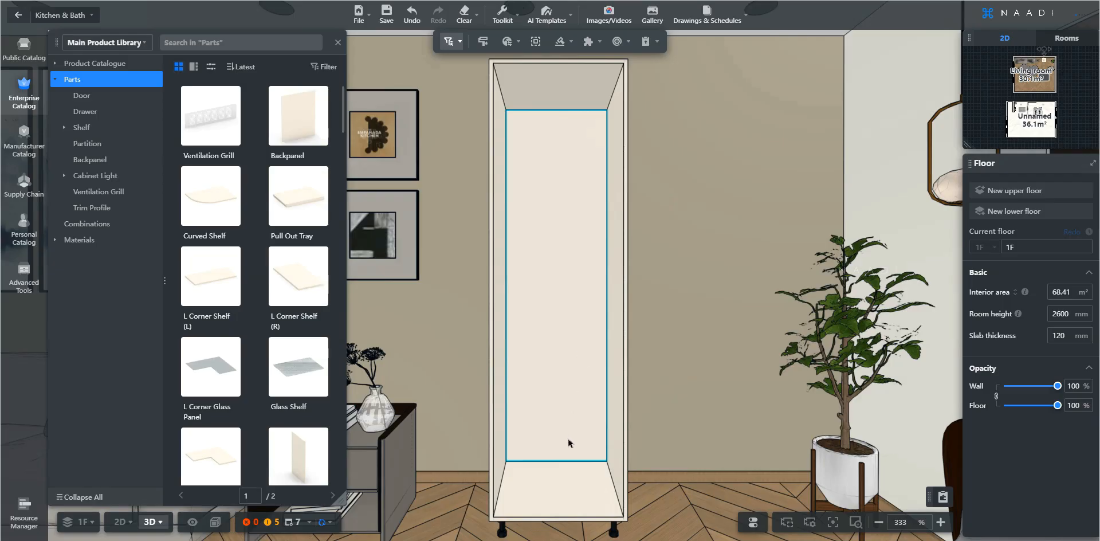
left_click(608, 404)
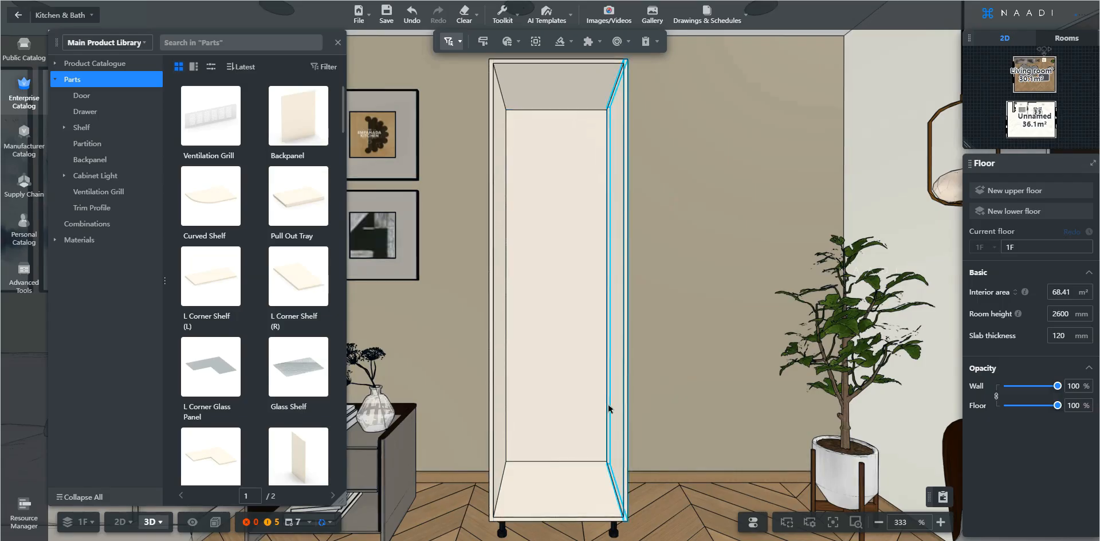
Insert a Fixed Shelf from Regular Shelves into the upper part of the cabinet
left_click(76, 133)
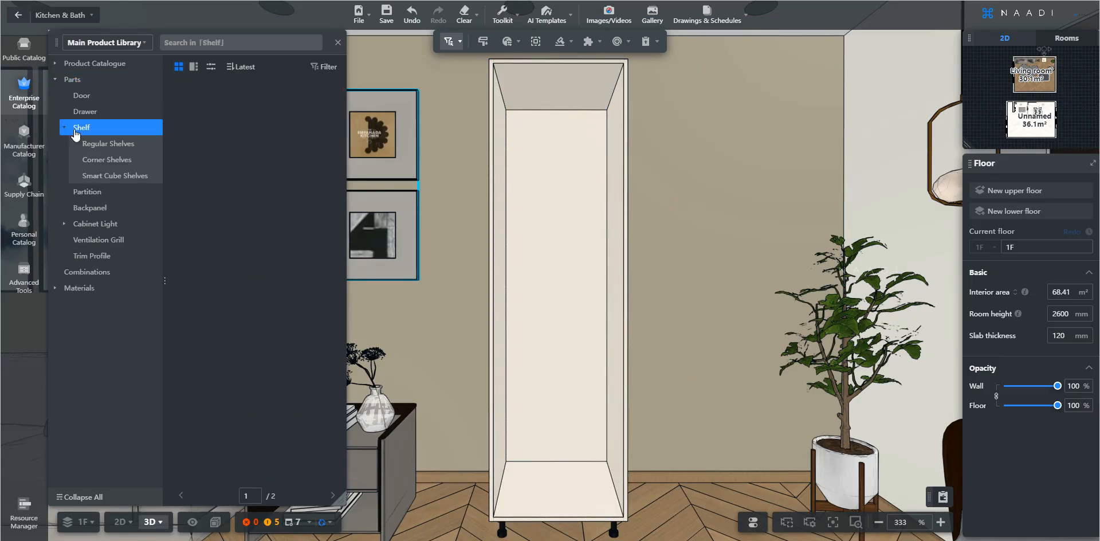
left_click(95, 146)
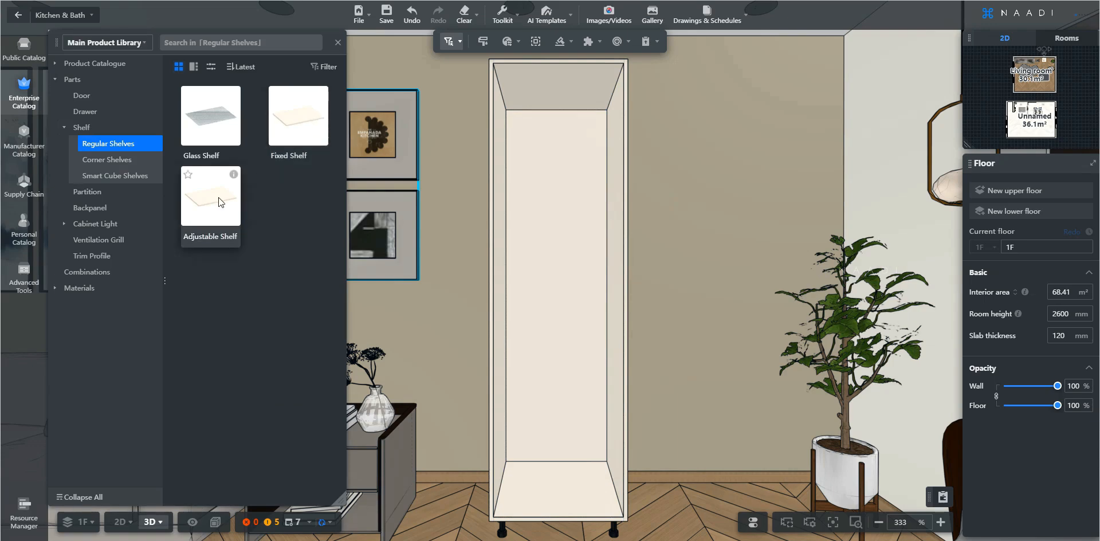
left_click(291, 122)
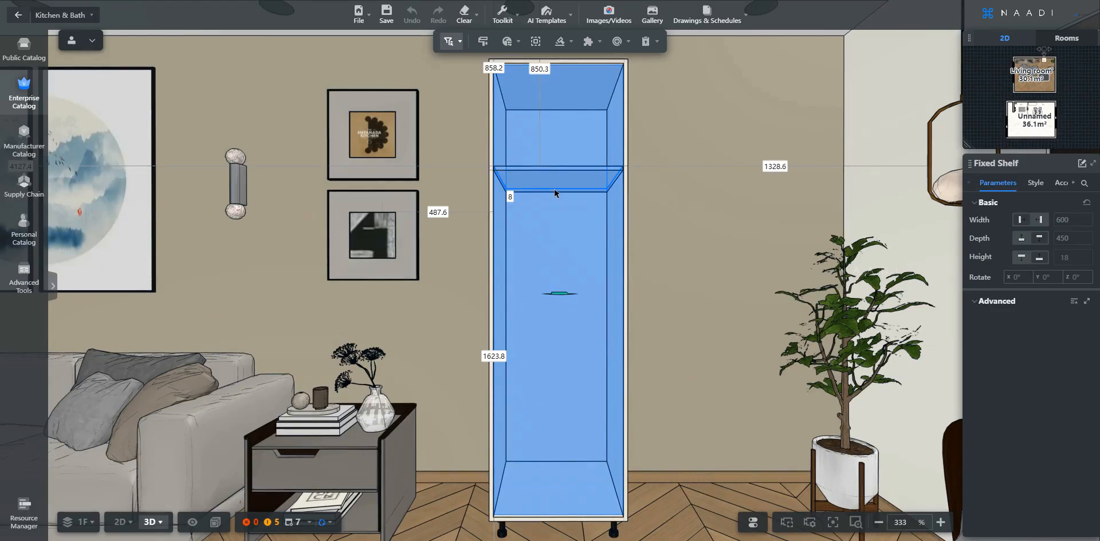
left_click(554, 193)
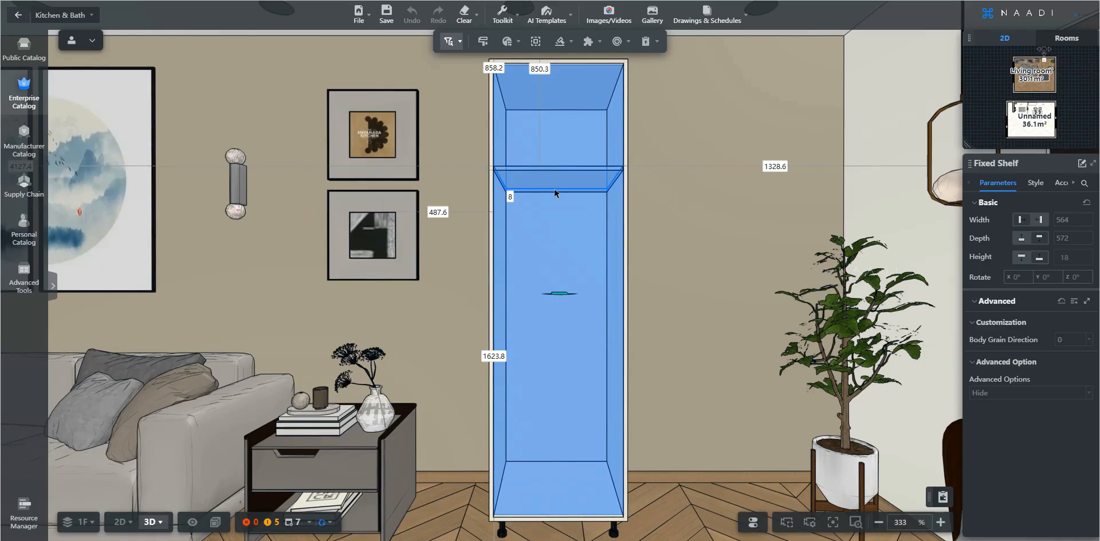
left_click(554, 193)
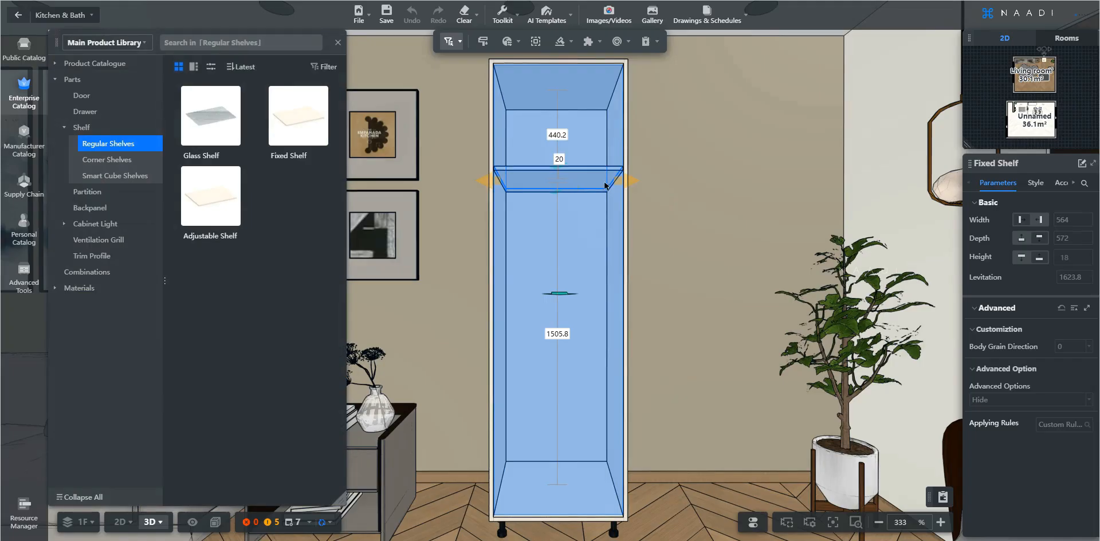
Set the gap above the fixed shelf to 600 mm
left_click(565, 190)
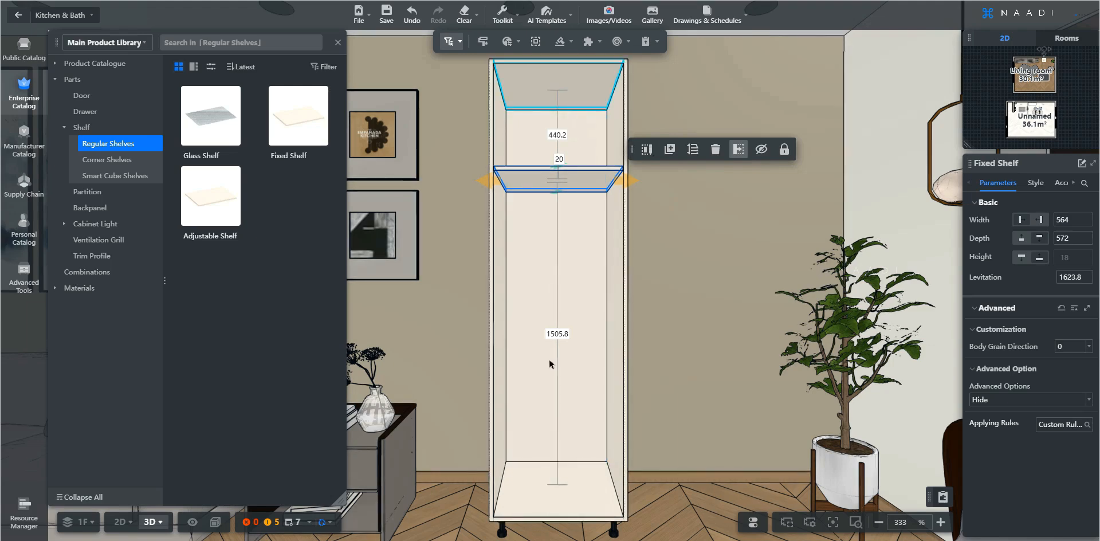
left_click(556, 135)
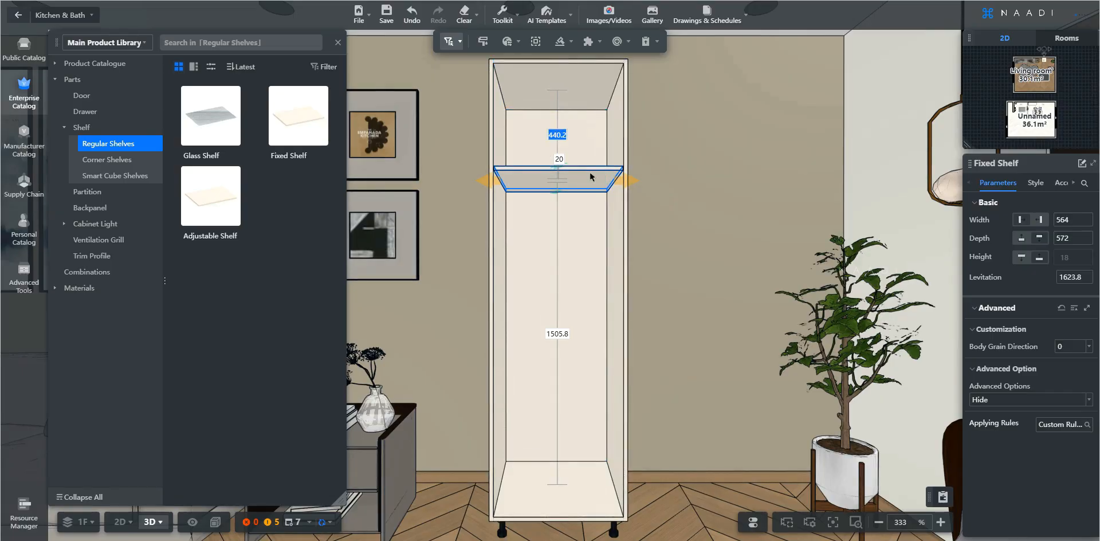
type("60")
key("Return")
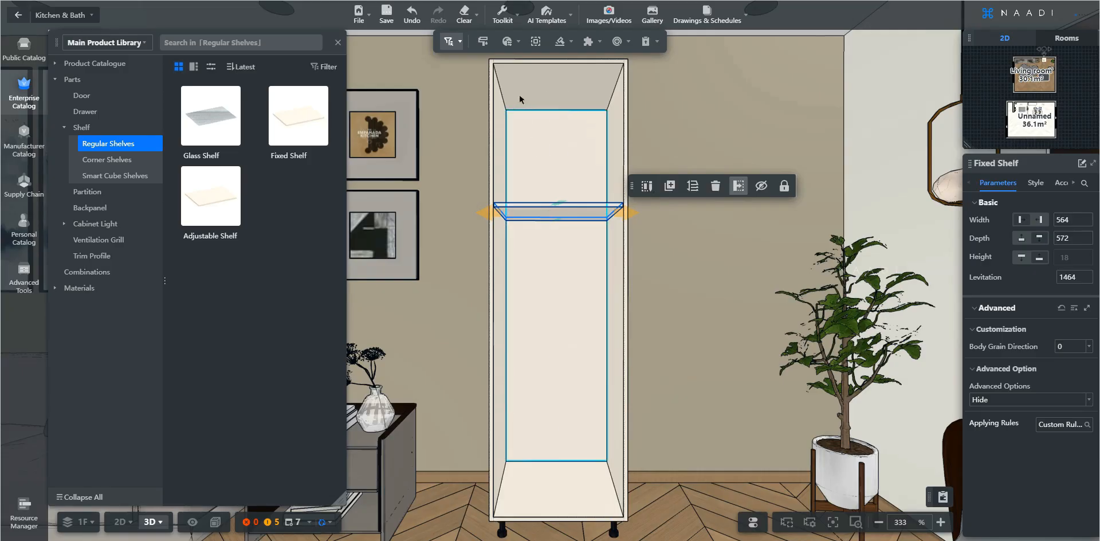
Stretch the shelf's front edge forward by 20 mm
scroll(586, 285, "up", 5)
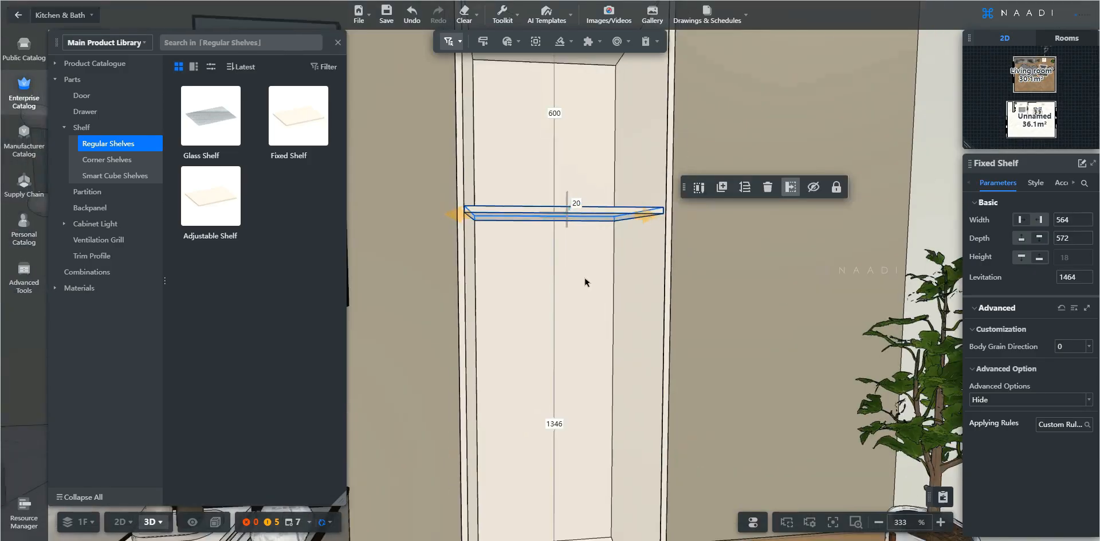
scroll(592, 289, "up", 5)
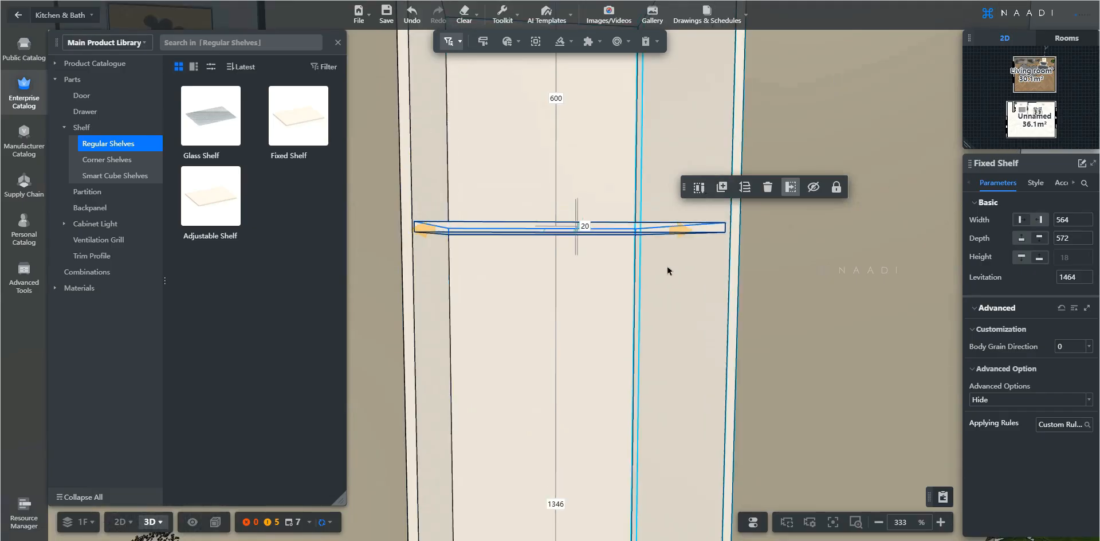
key("q")
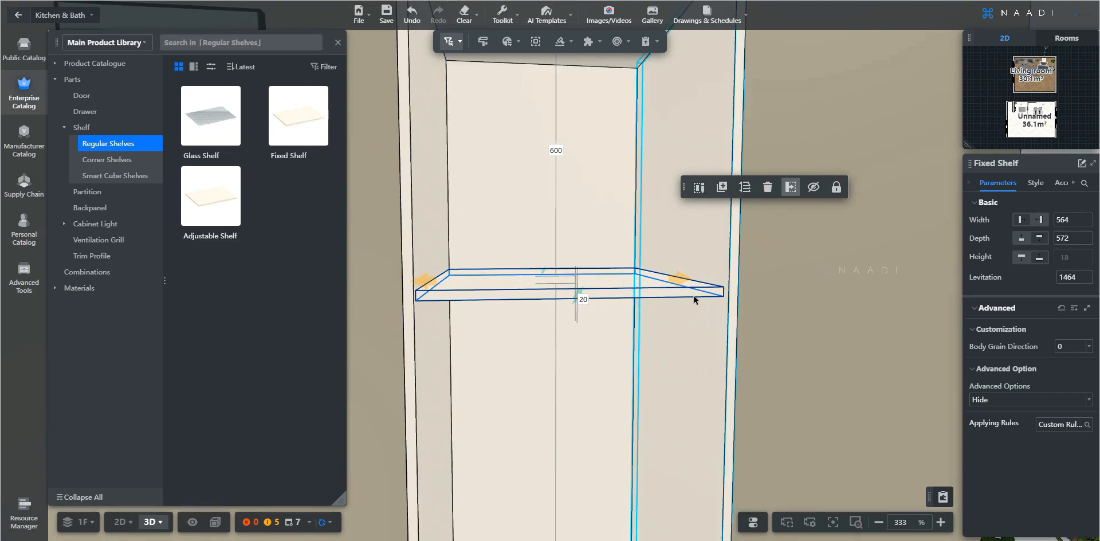
key("a")
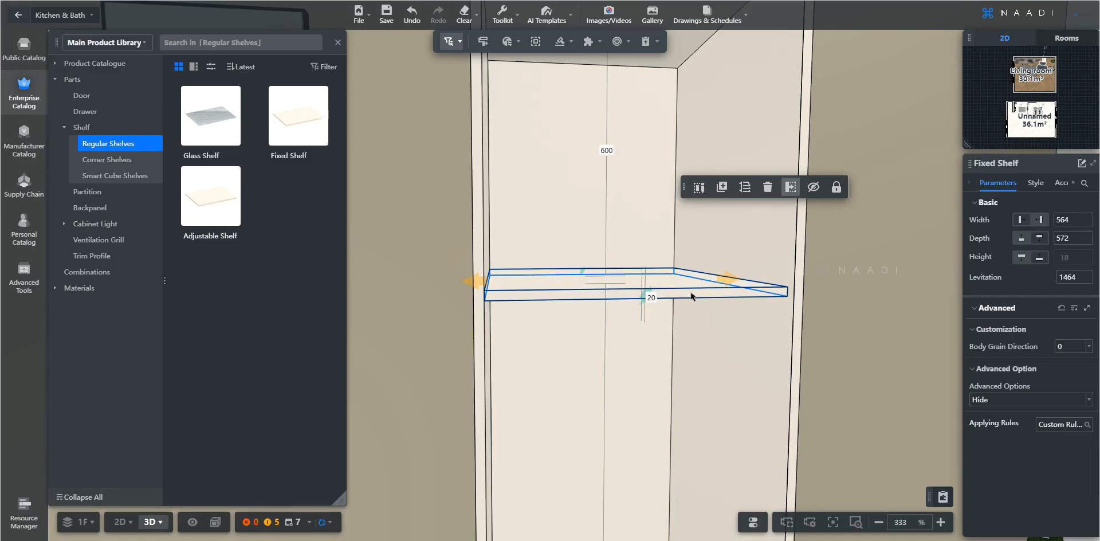
left_click(645, 295)
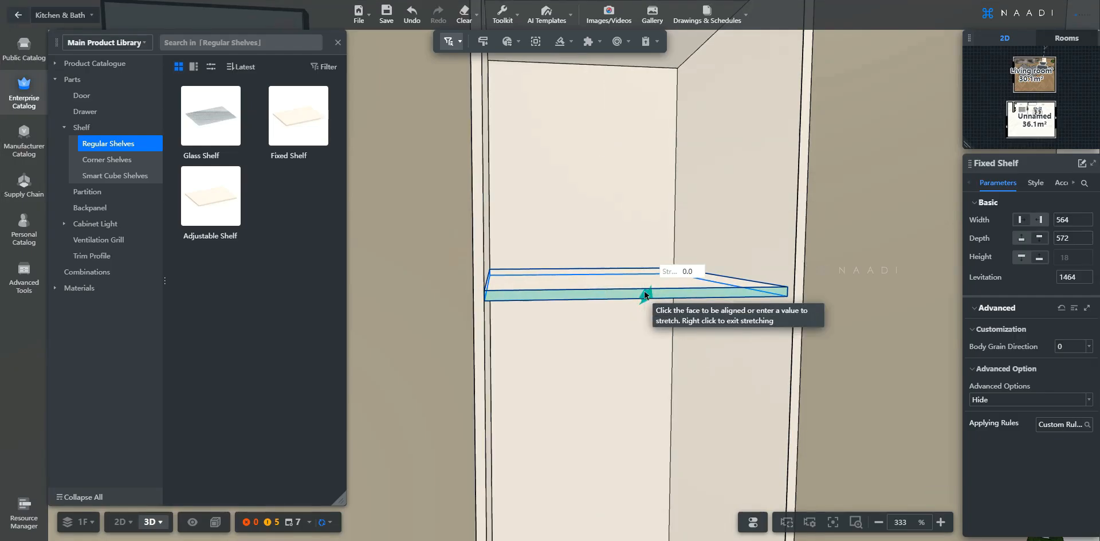
double_click(688, 271)
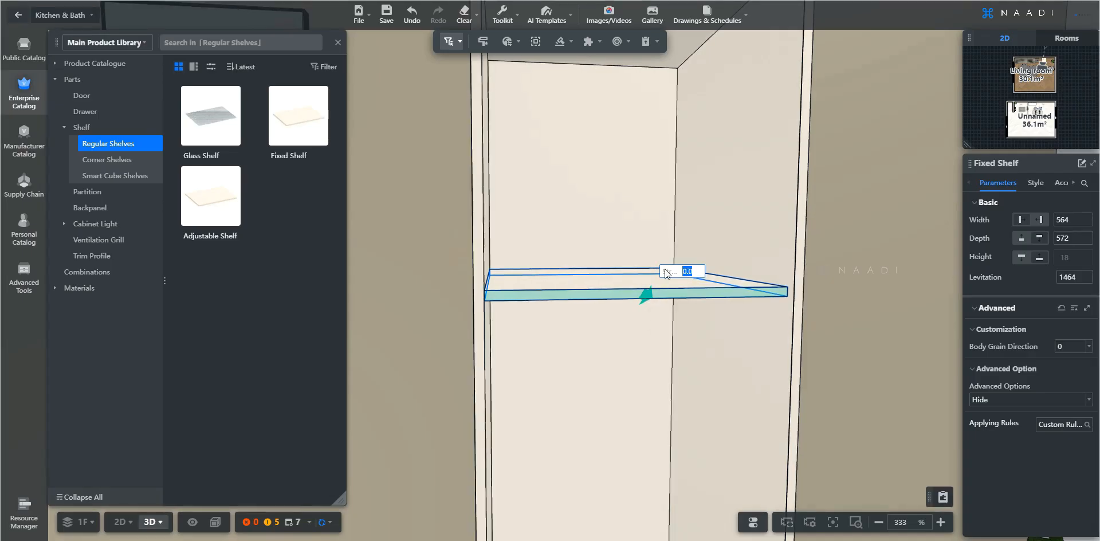
type("20")
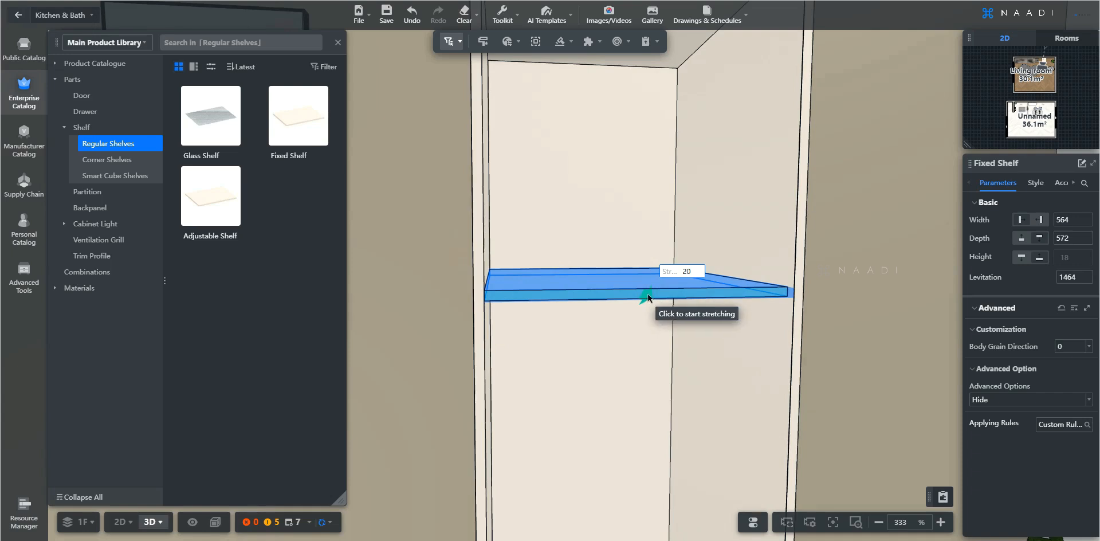
key("Return")
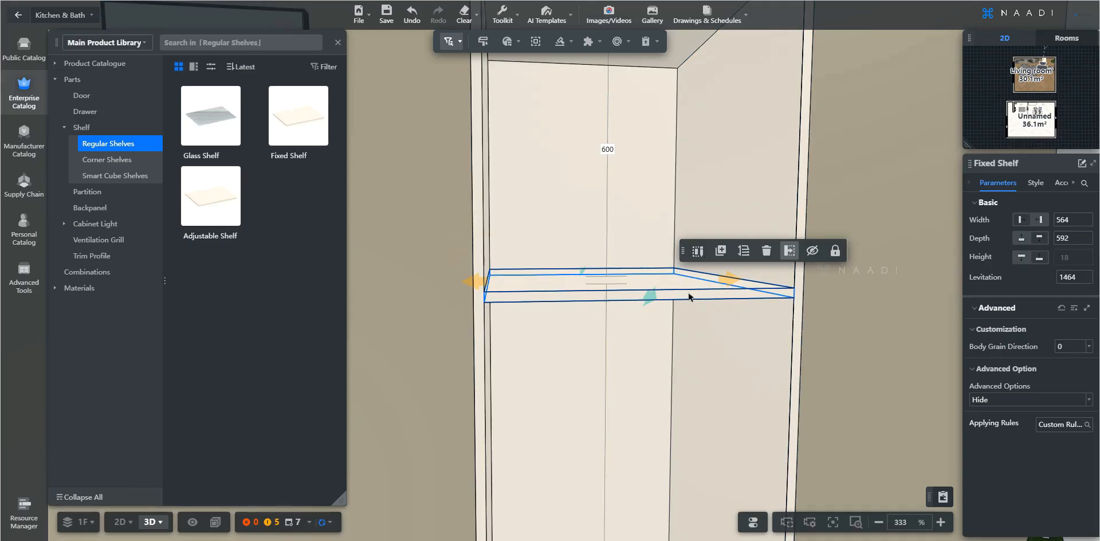
key("e")
key("e")
key("e")
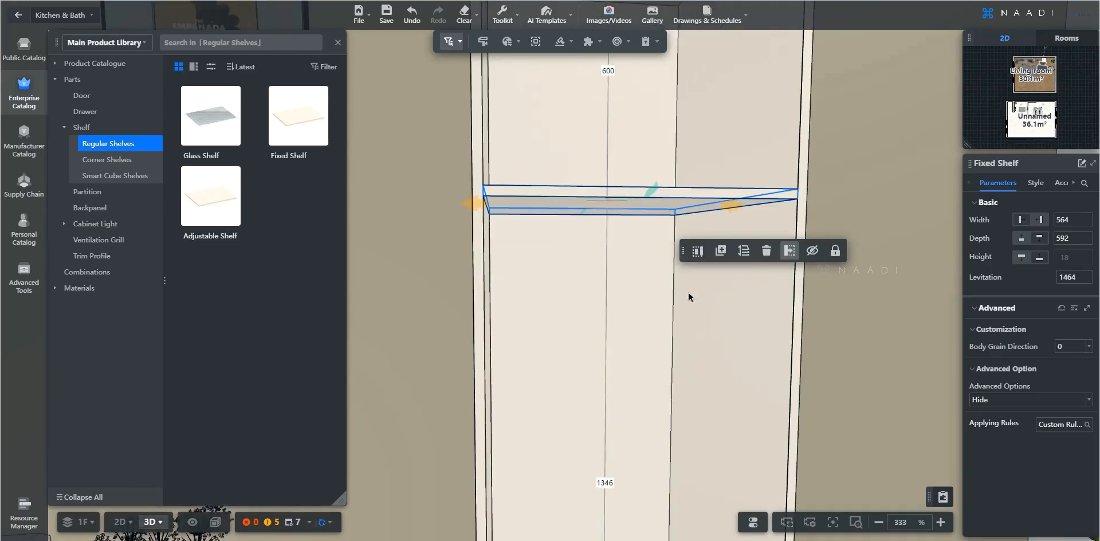
key("s")
key("e")
key("s")
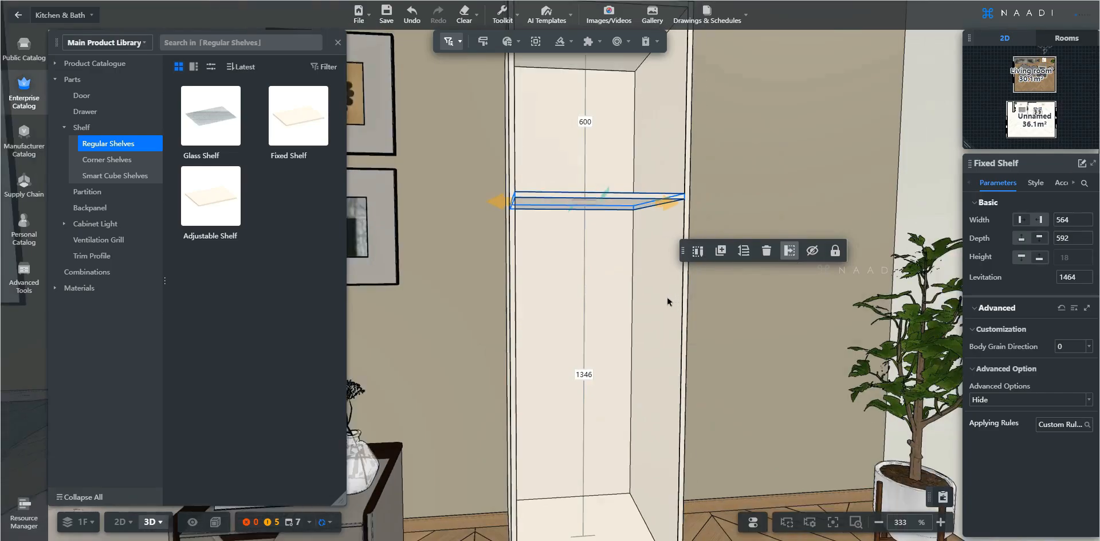
Insert a second Fixed Shelf into the cabinet below the first shelf
key("e")
left_click(300, 121)
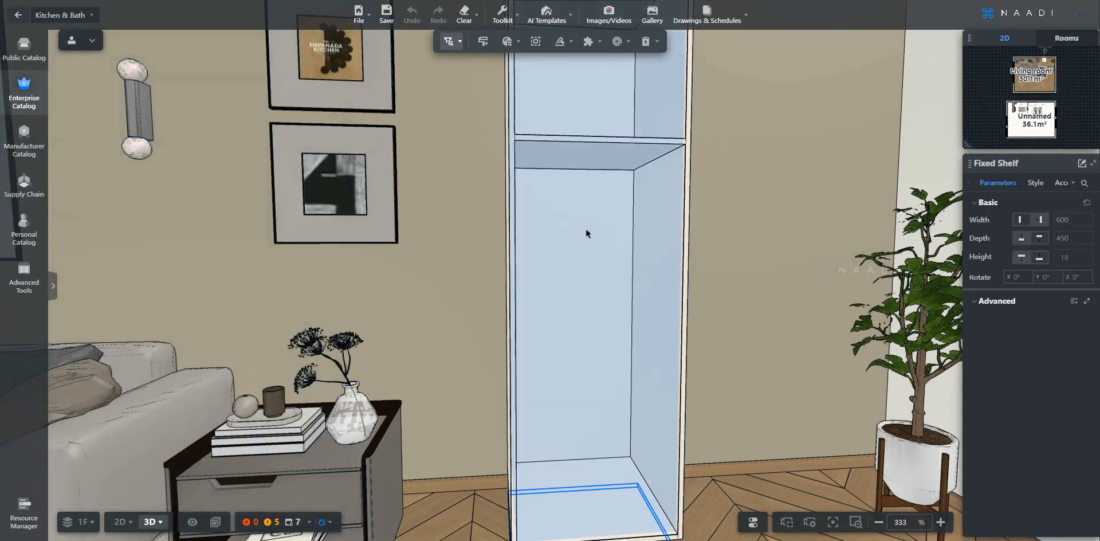
left_click(587, 224)
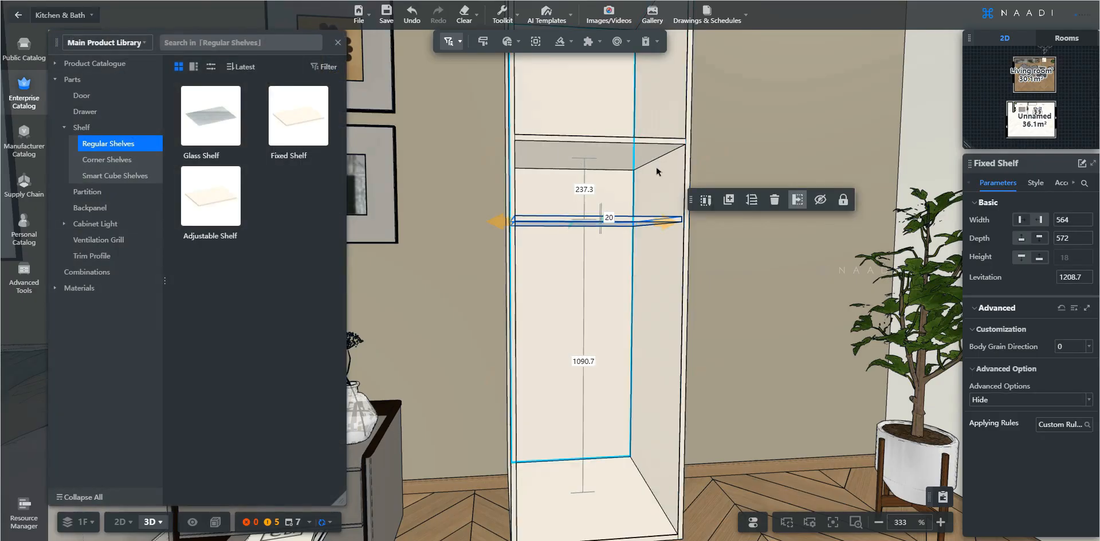
Set the gap above the second shelf to 300 mm
scroll(636, 194, "up", 2)
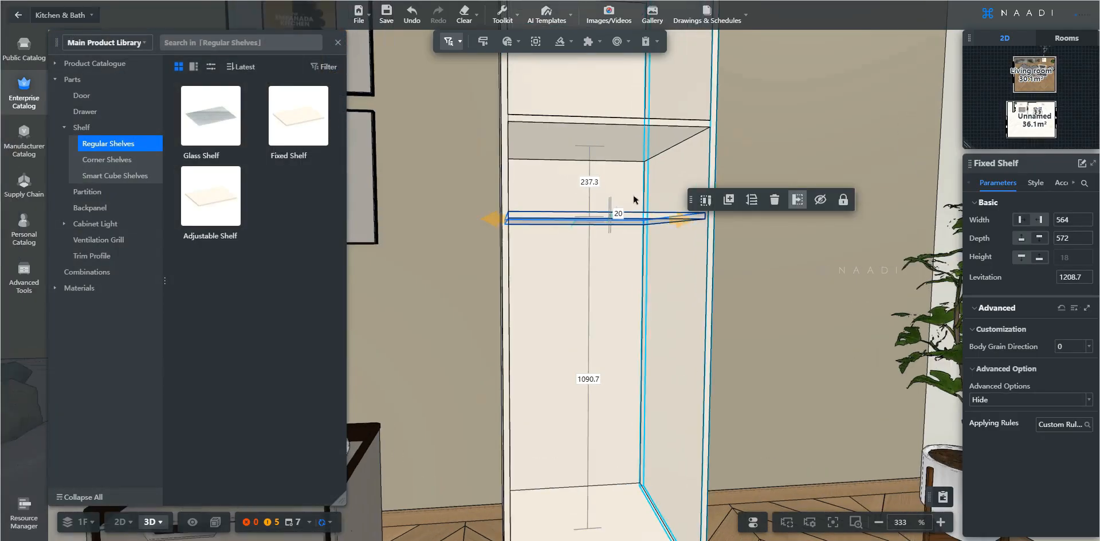
left_click(590, 183)
type("30")
key("Return")
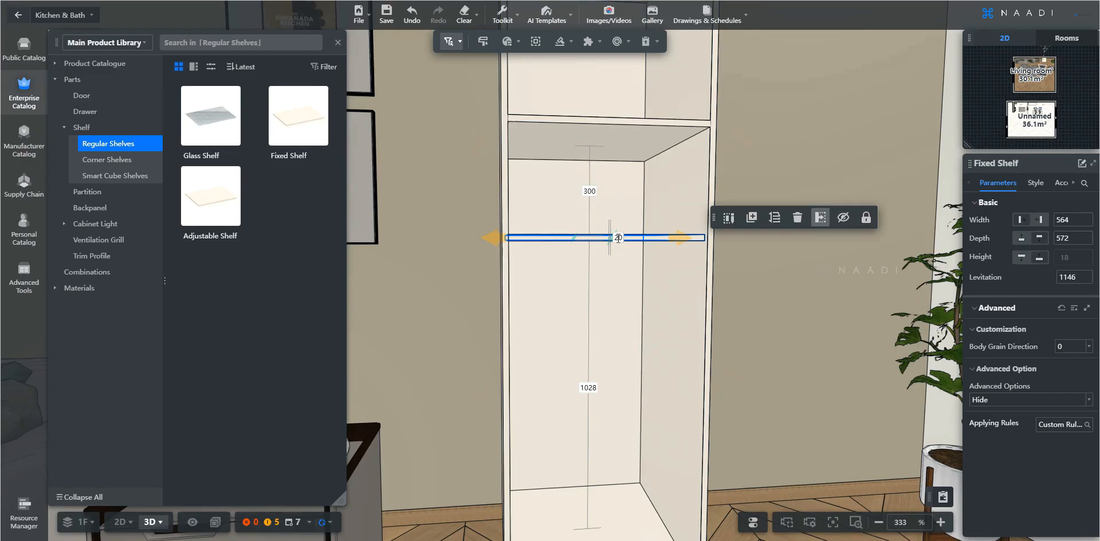
Stretch the second shelf's front edge forward by 20 mm
left_click(612, 241)
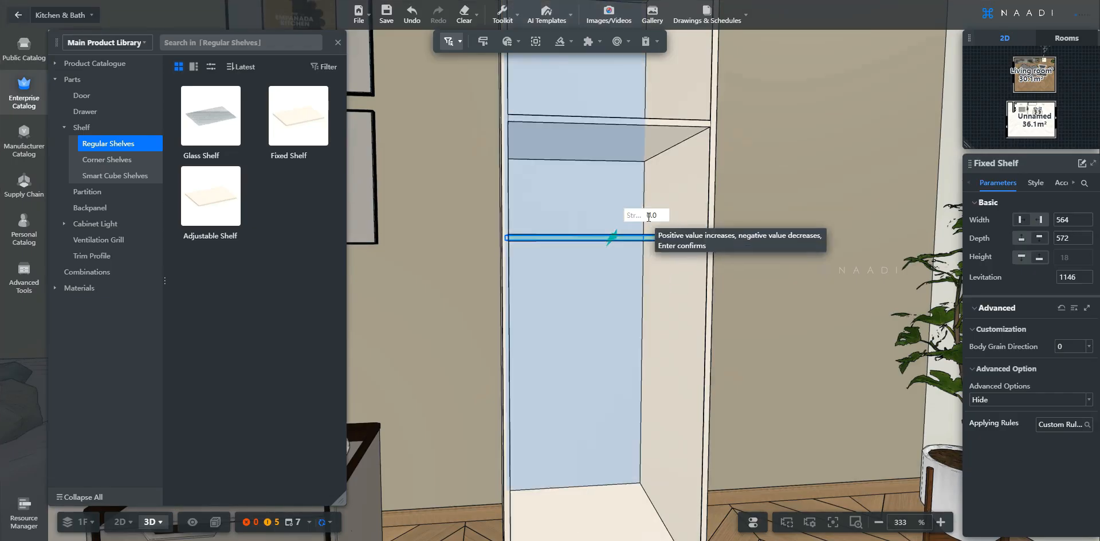
left_click(647, 215)
type("20")
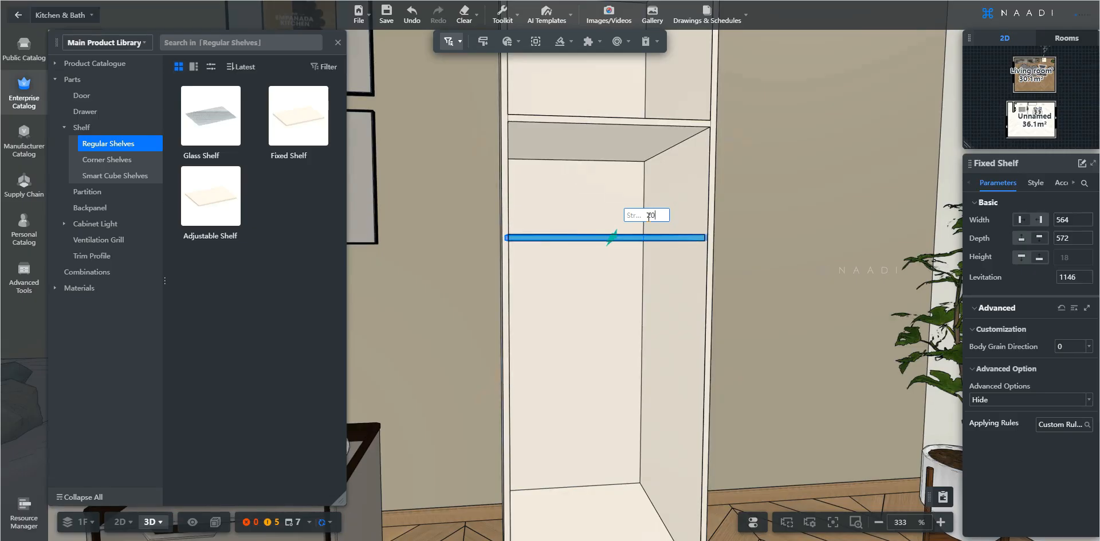
key("Return")
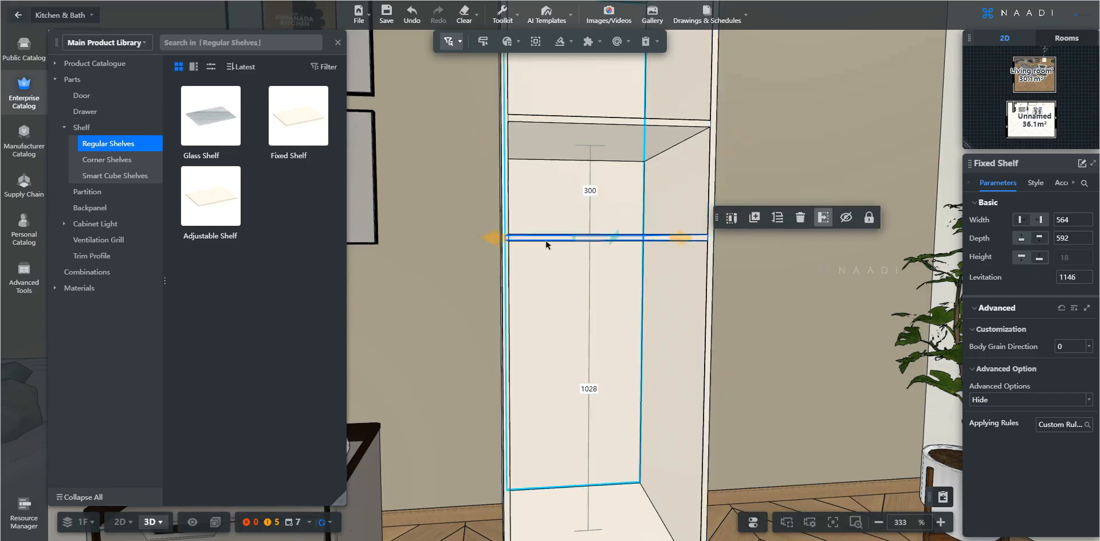
Insert a third Fixed Shelf into the lower compartment of the cabinet
key("e")
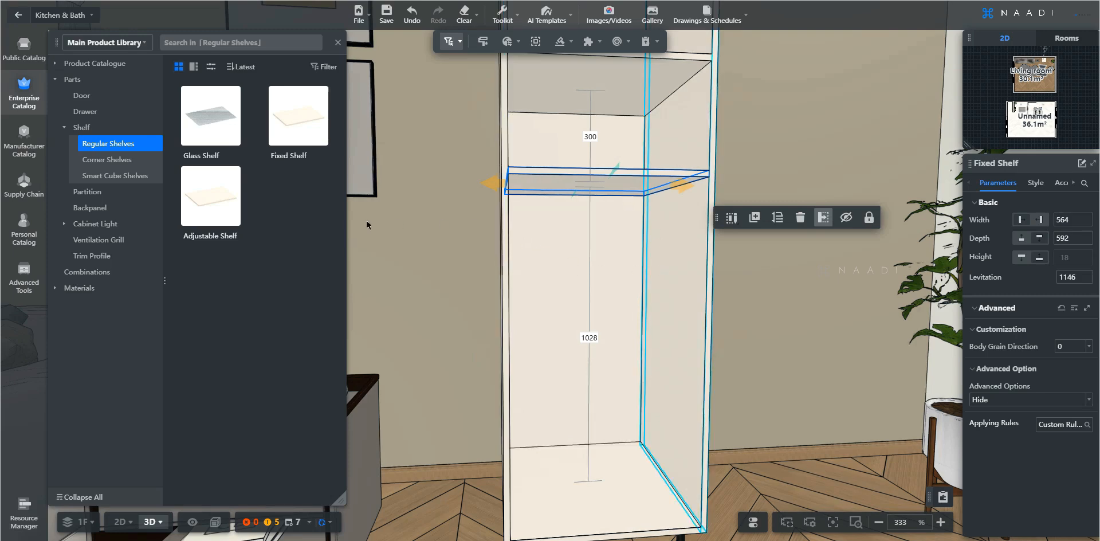
left_click(610, 243)
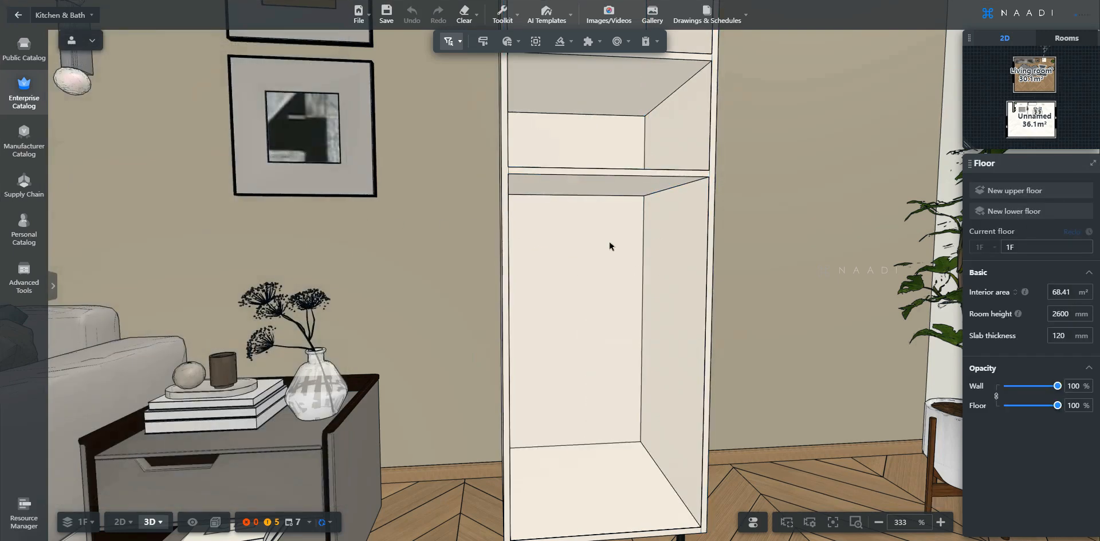
left_click(609, 243)
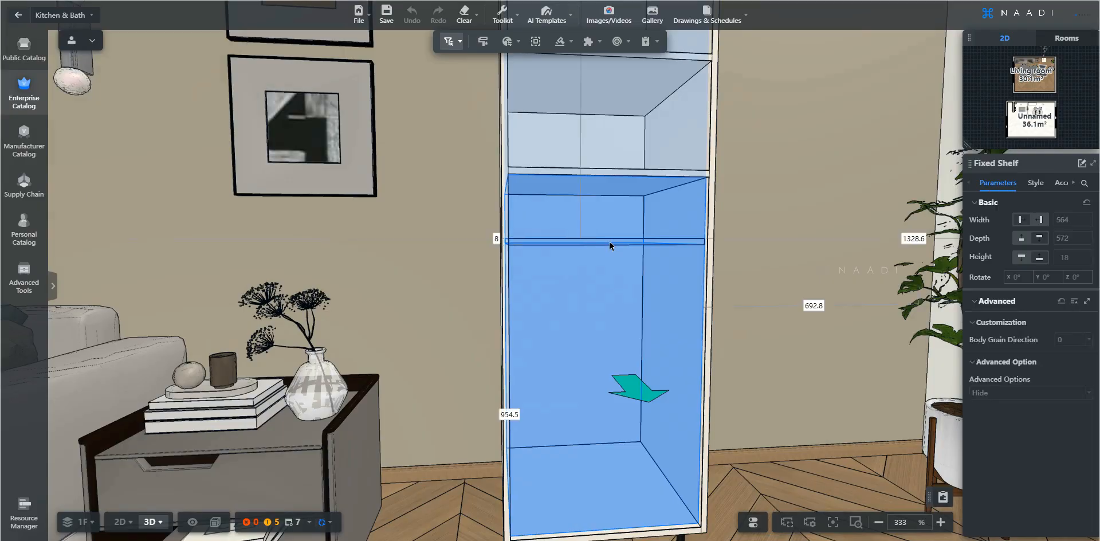
left_click(610, 245)
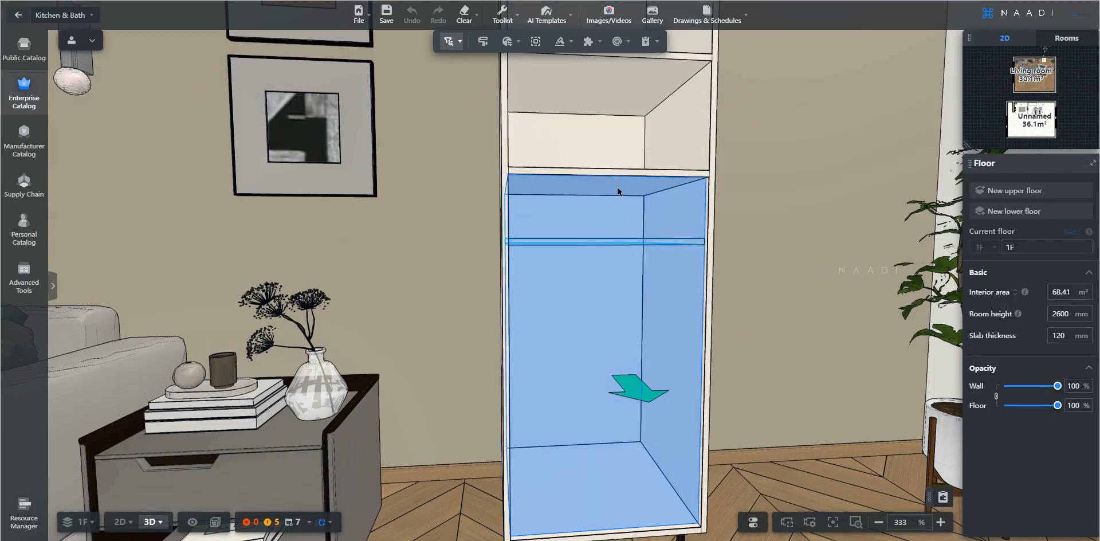
left_click(622, 245)
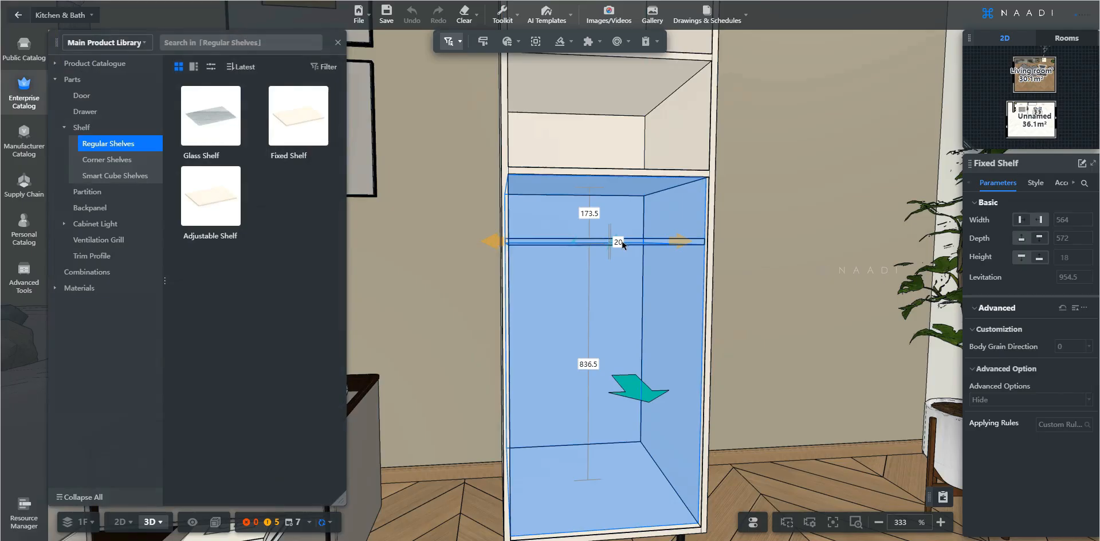
Set the gap above the third shelf to 200 mm
left_click(587, 215)
type("2")
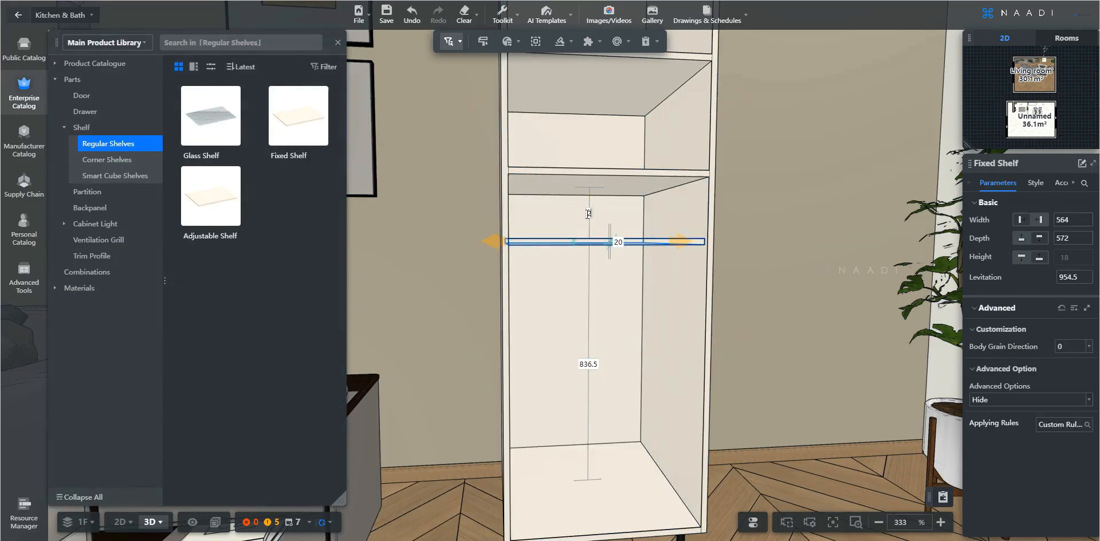
type("00")
key("Return")
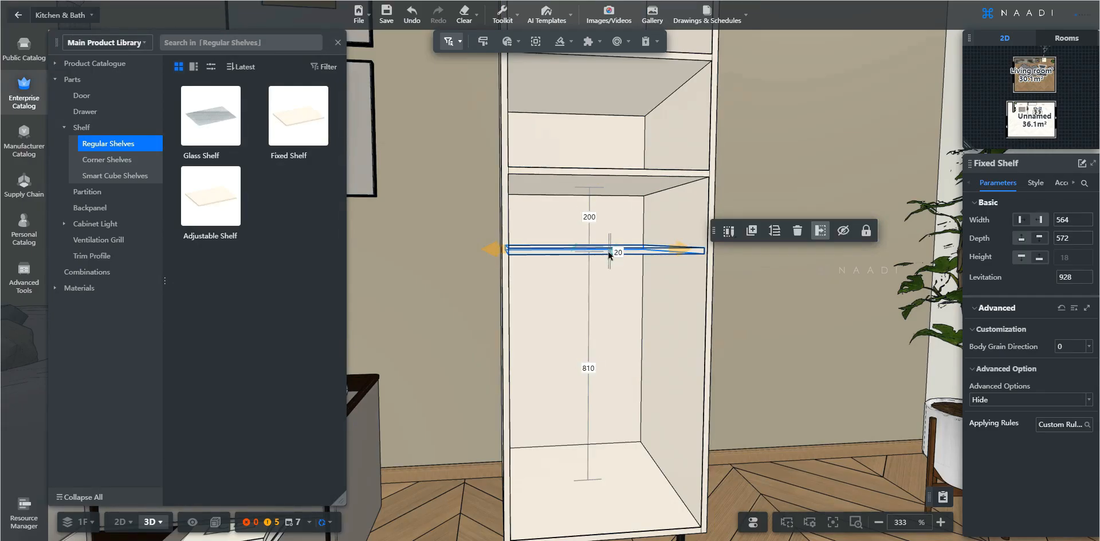
Stretch the third shelf's front edge forward by 20 mm
type("20")
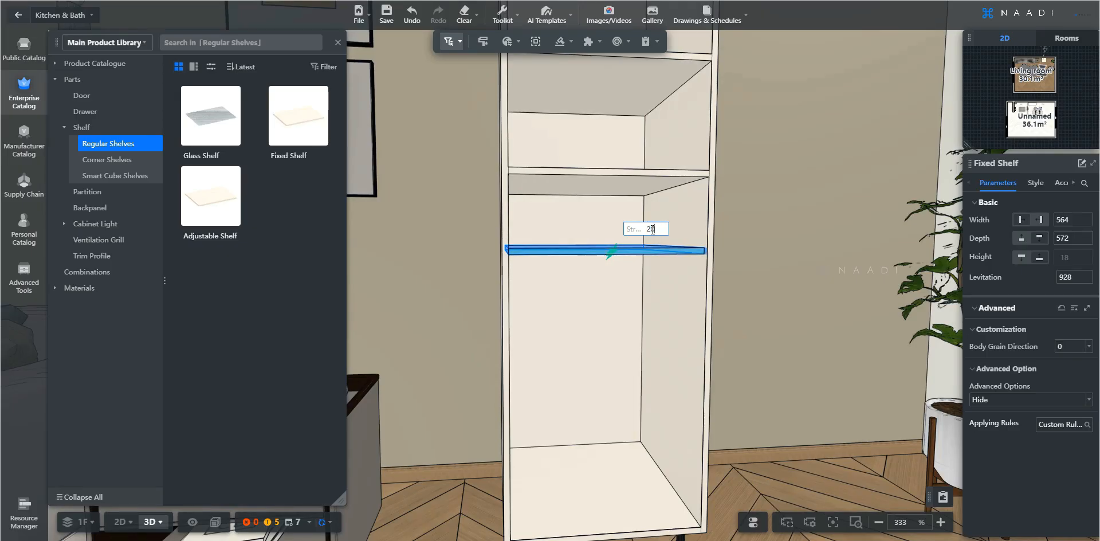
key("Return")
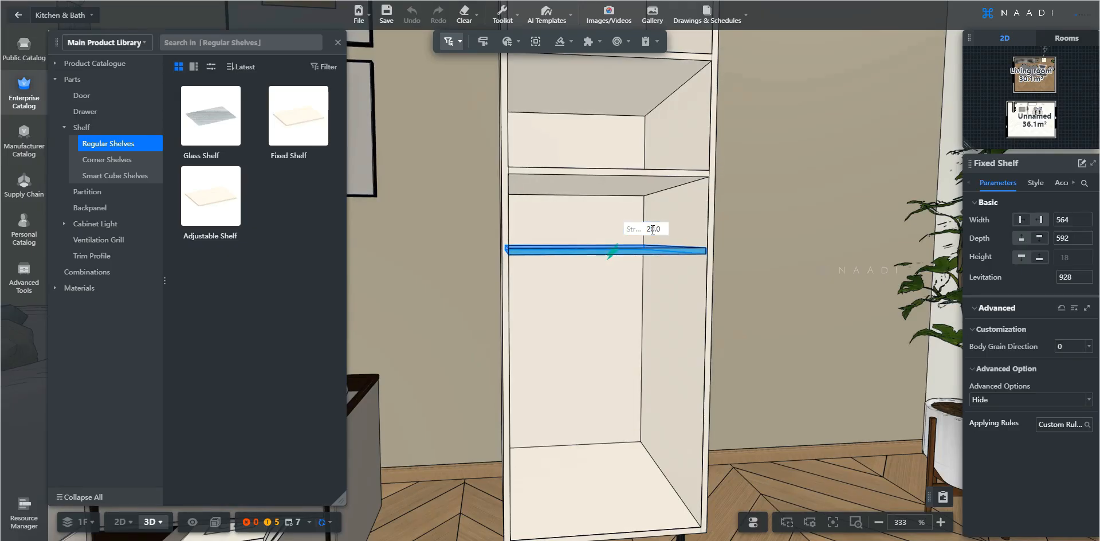
left_click(593, 342)
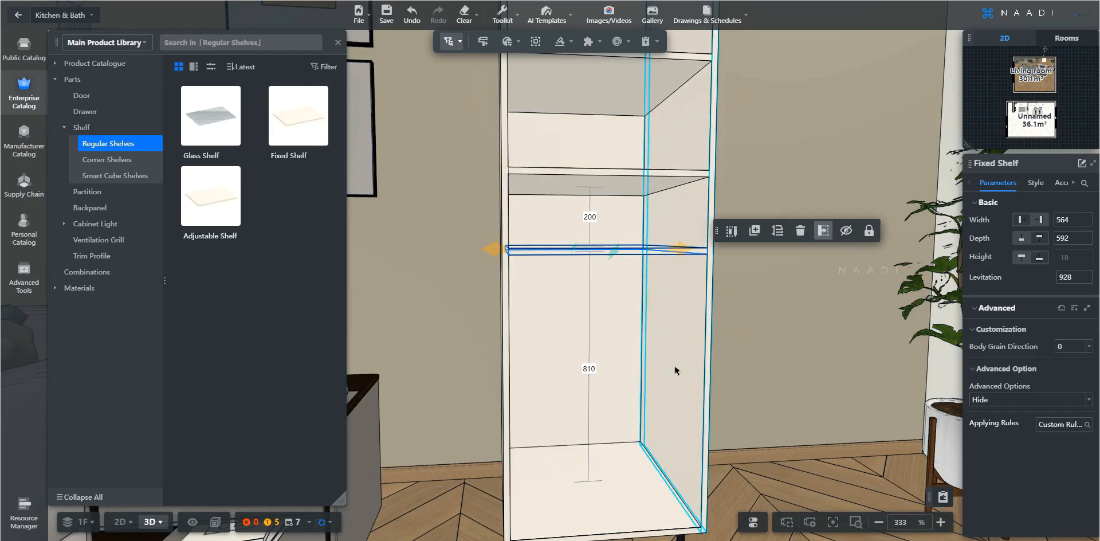
Insert a Plain Door from the Door parts onto the cabinet's top compartment
key("q")
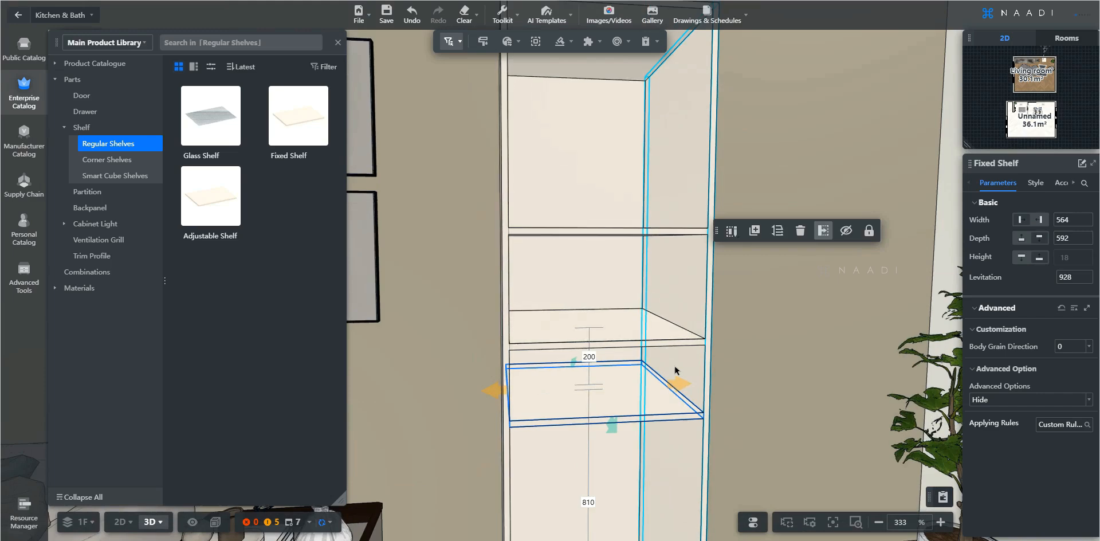
key("q")
key("w")
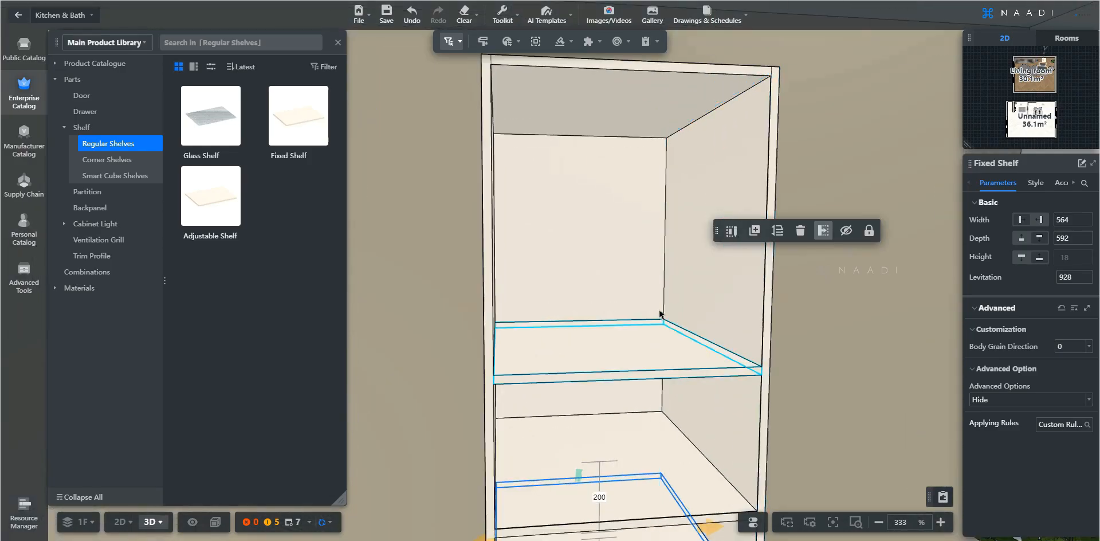
key("s")
key("s")
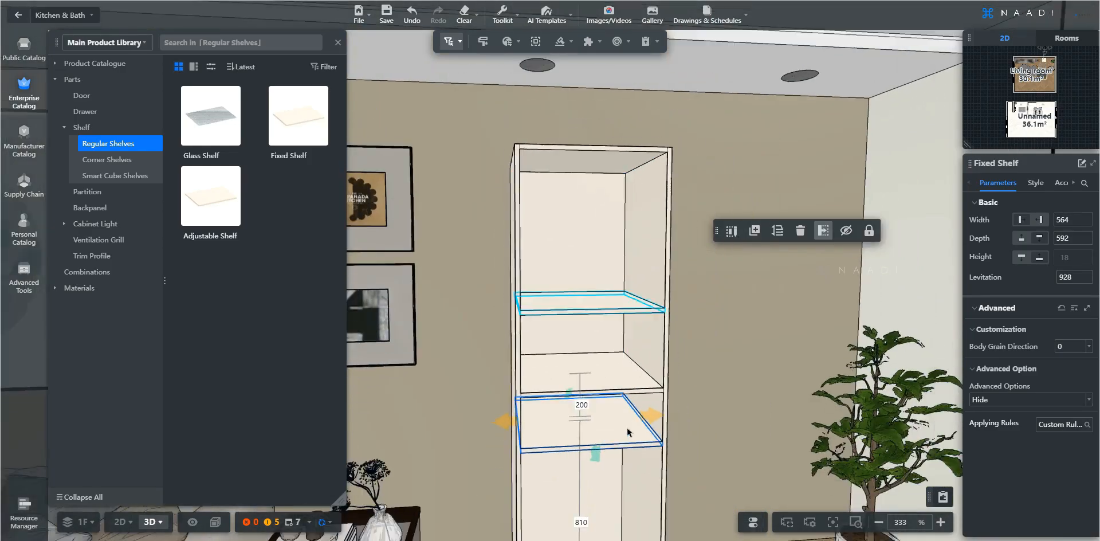
key("w")
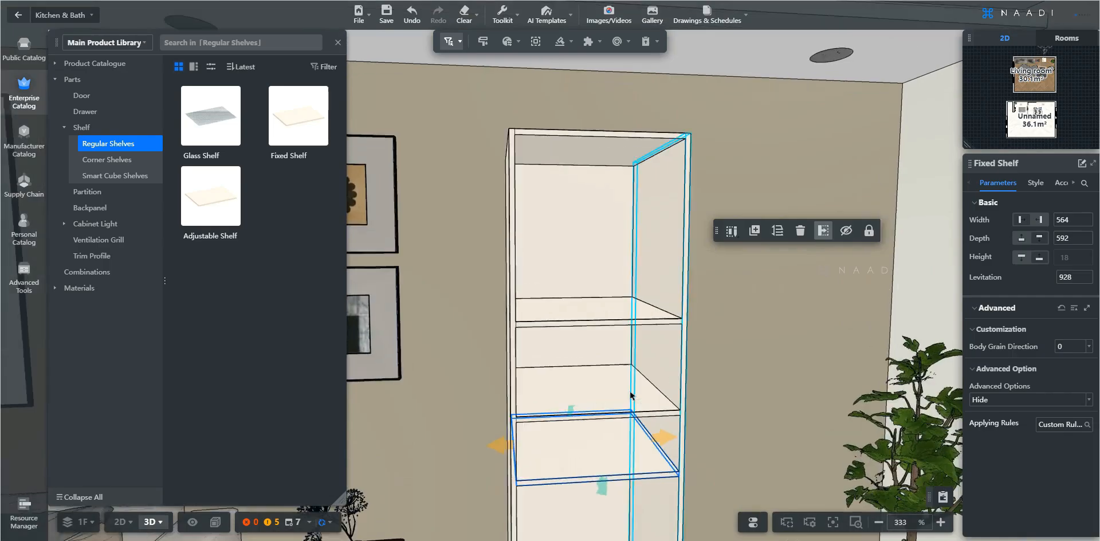
left_click(106, 98)
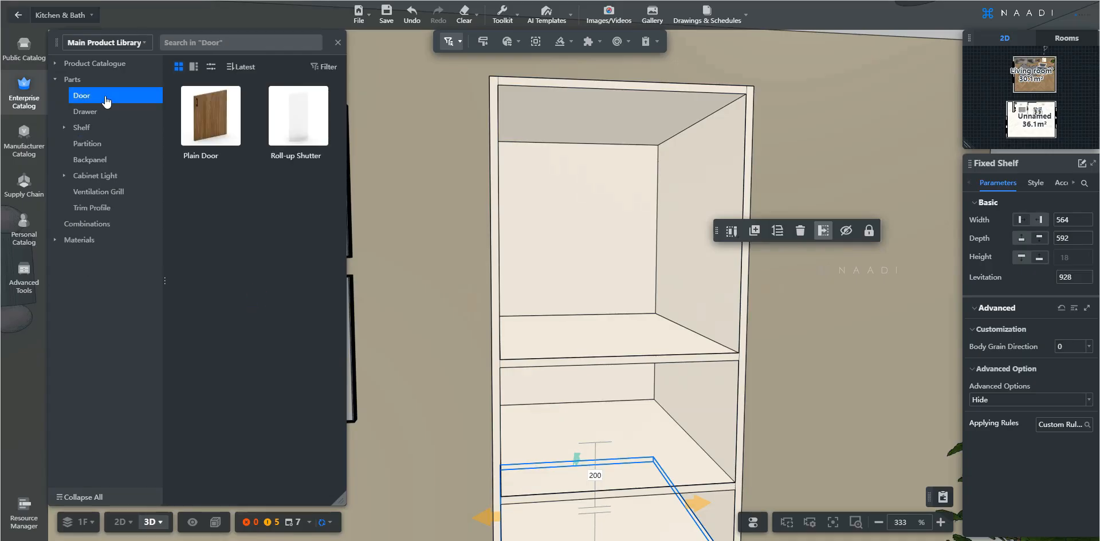
mouse_move(235, 94)
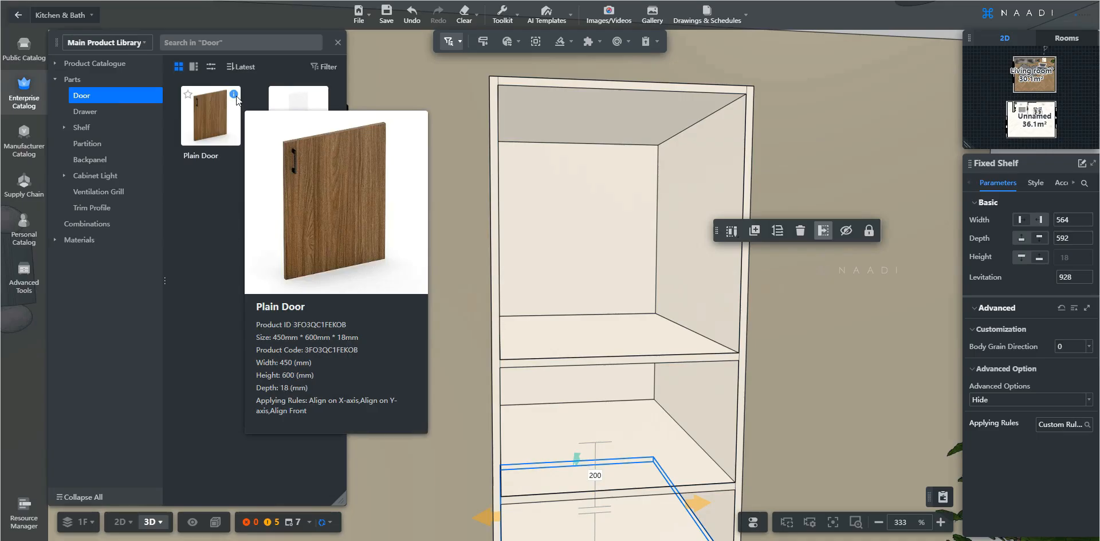
mouse_move(322, 96)
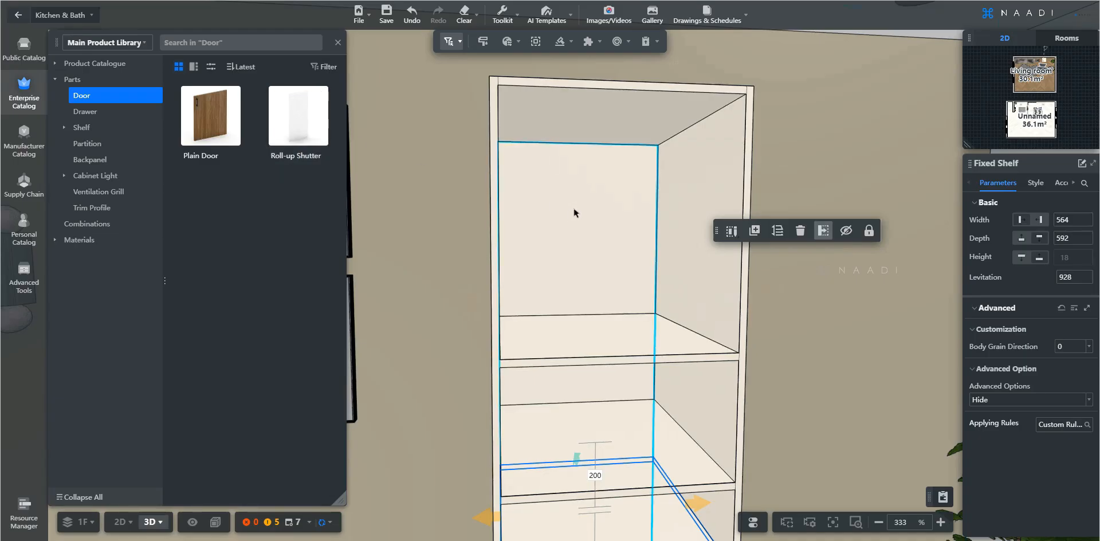
left_click(213, 120)
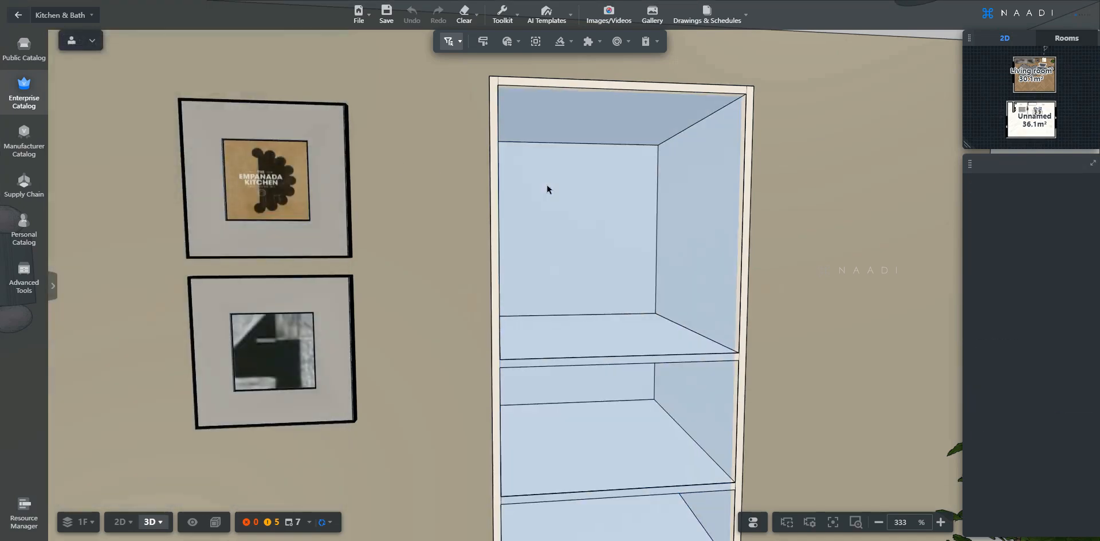
left_click(551, 184)
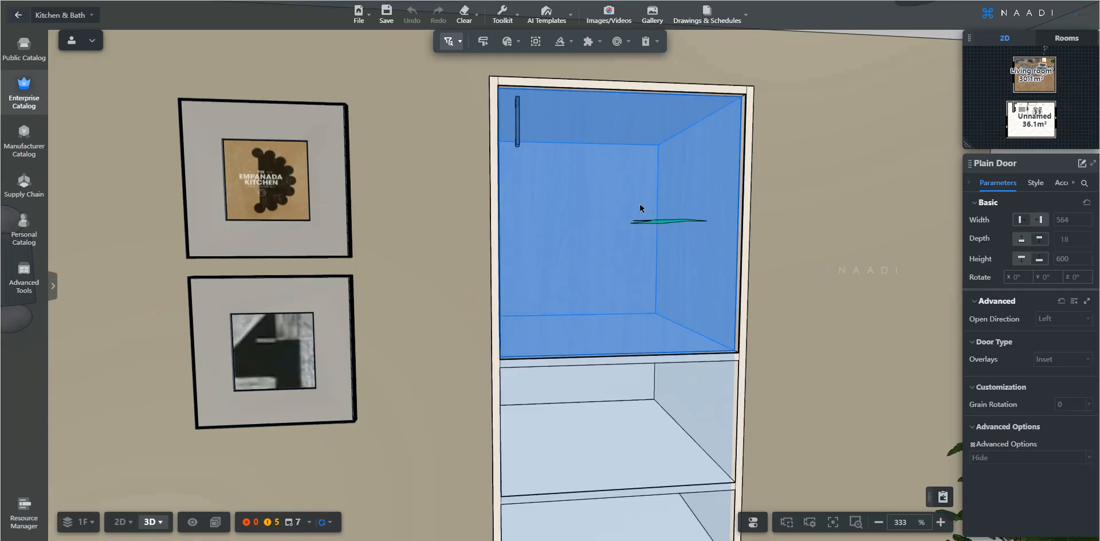
left_click(640, 208)
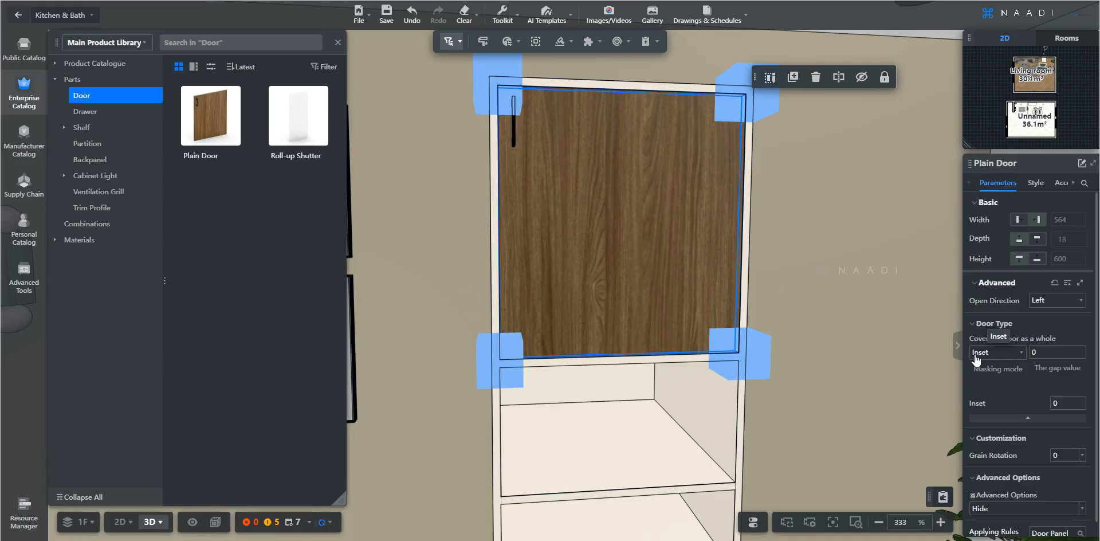
Switch the door type to Full cover, then undo that change
left_click(1017, 361)
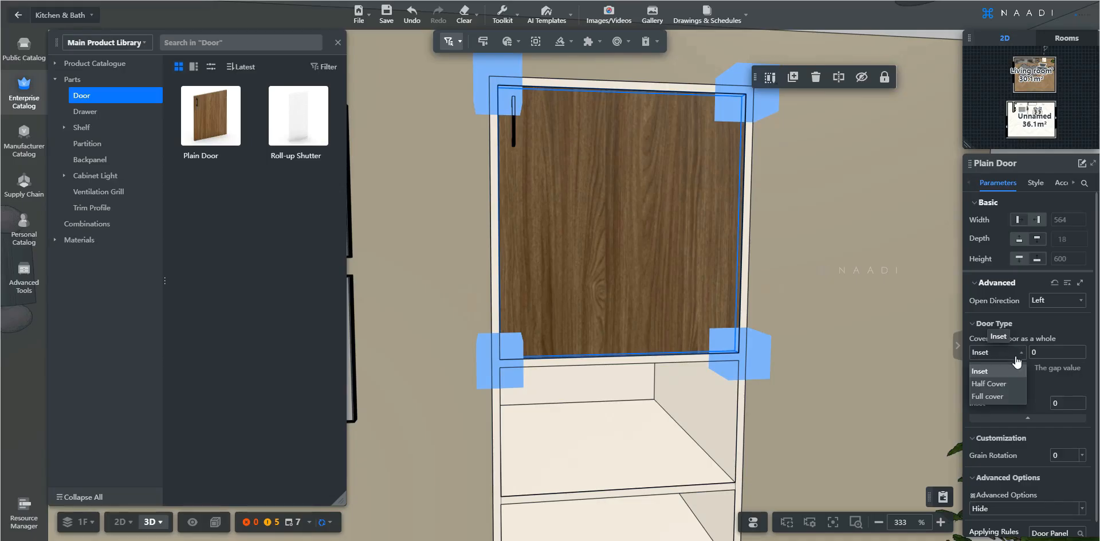
left_click(988, 397)
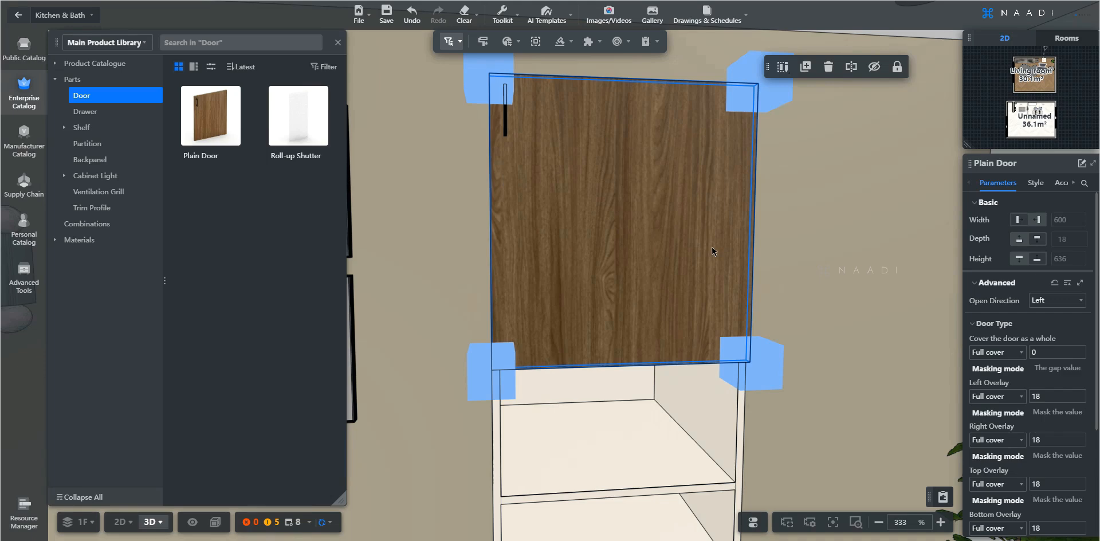
key("ctrl+z")
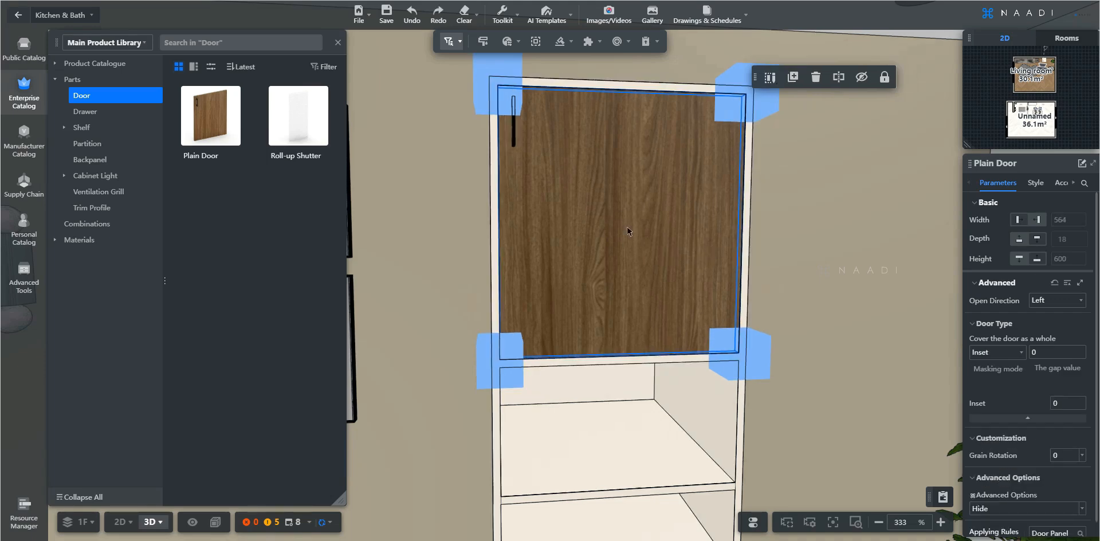
key("e")
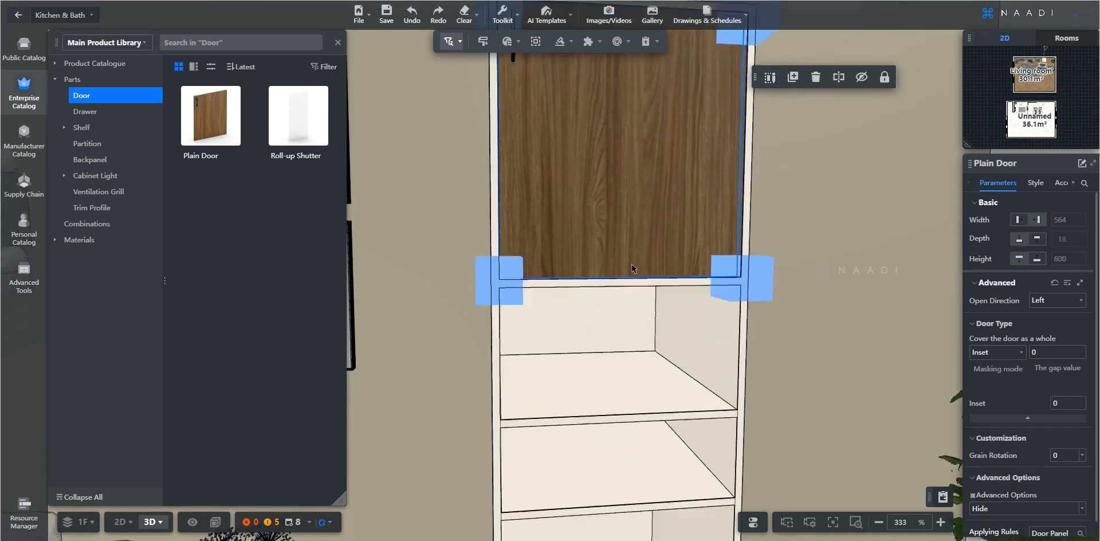
key("q")
scroll(631, 266, "down", 3)
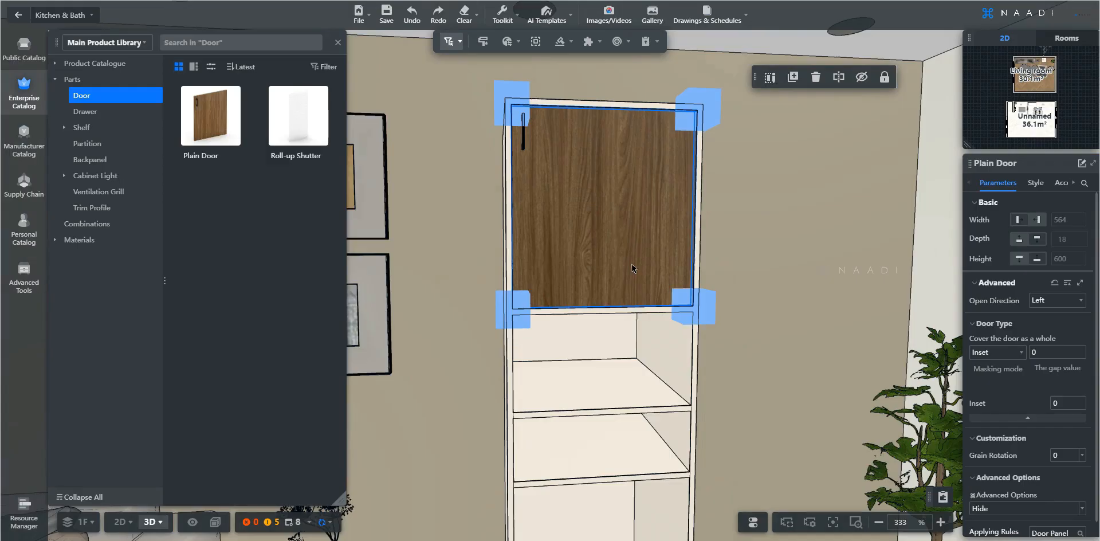
key("e")
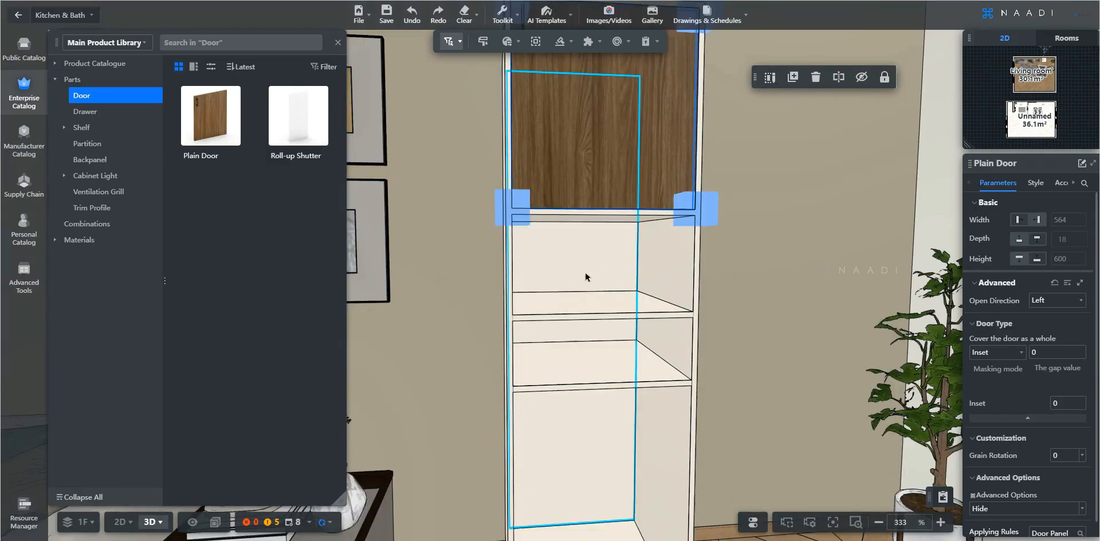
key("e")
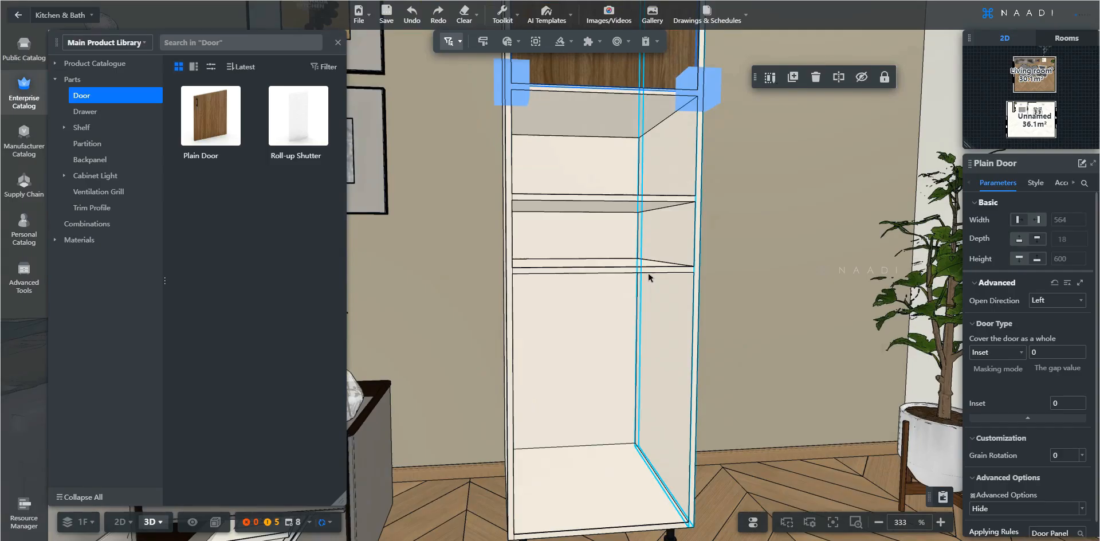
key("d")
key("w")
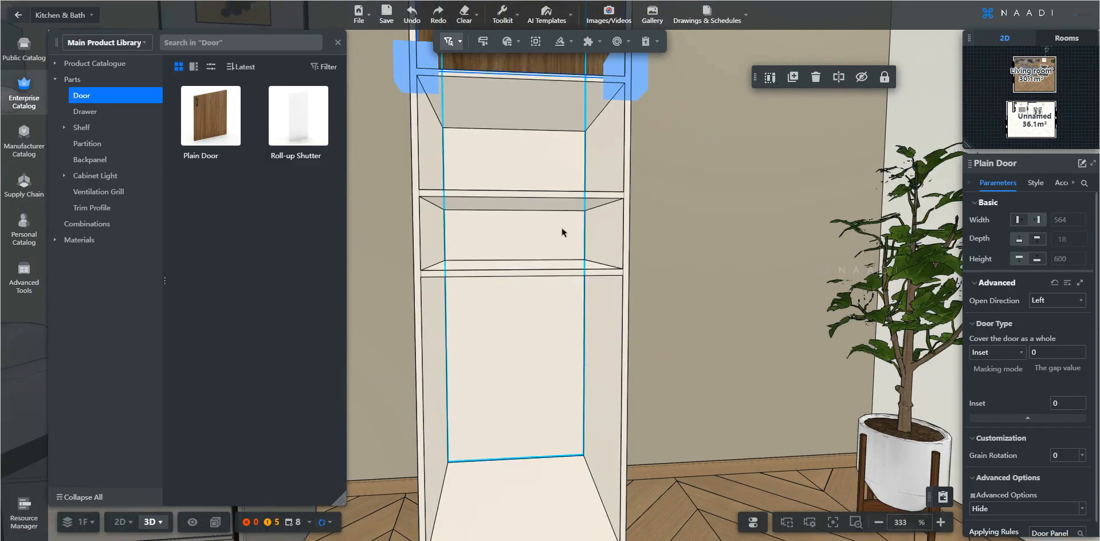
Insert a Wicker Small Drawer Combi from the Drawer parts into the open compartment between the middle shelves
left_click(84, 112)
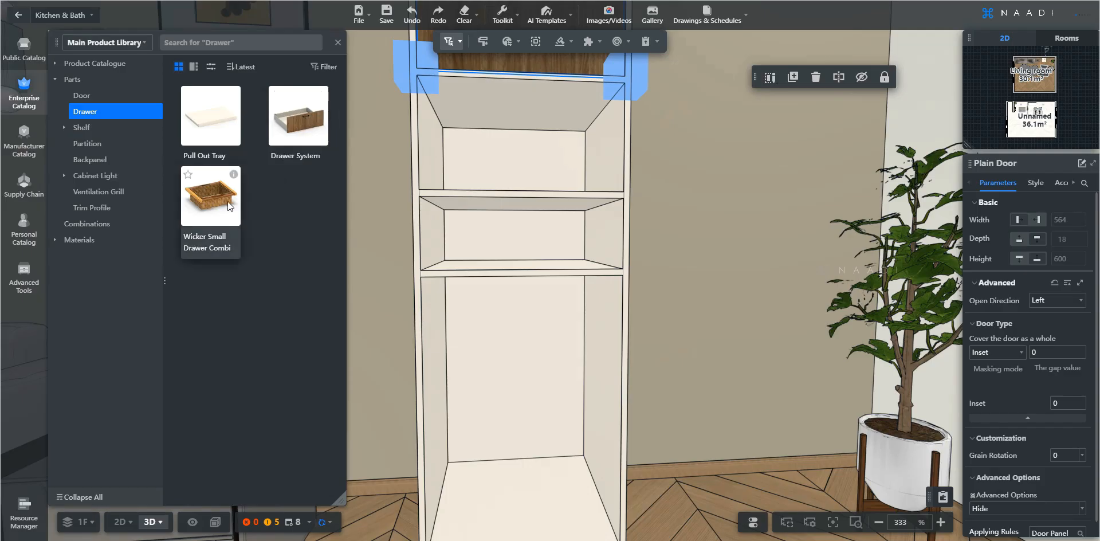
mouse_move(234, 175)
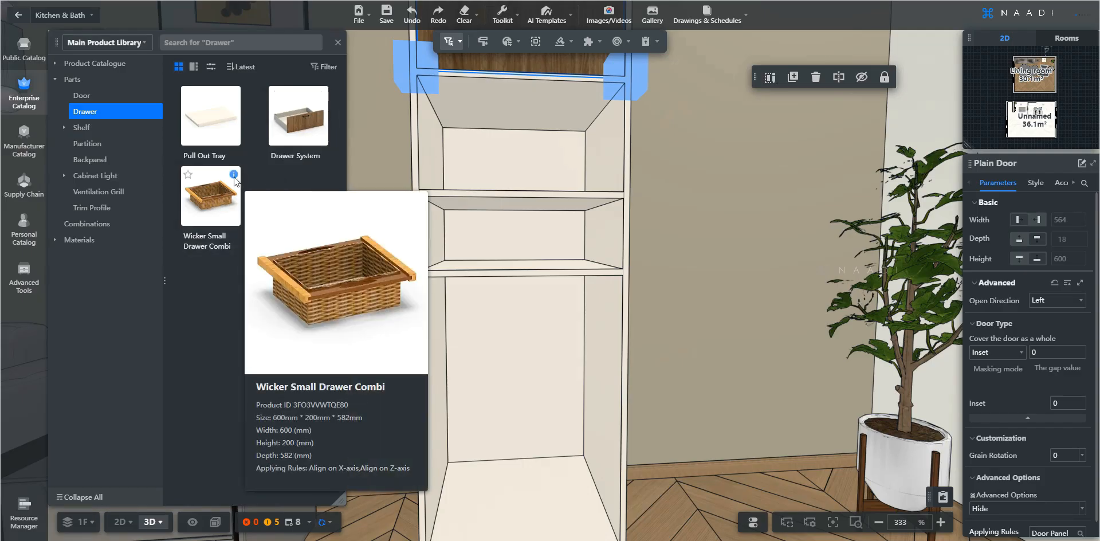
left_click(215, 197)
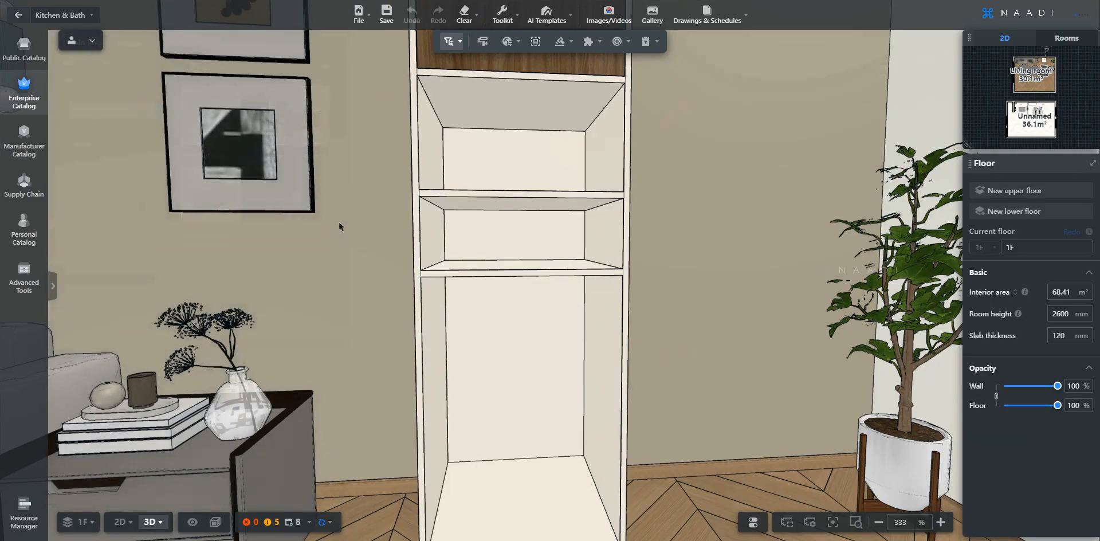
left_click(498, 231)
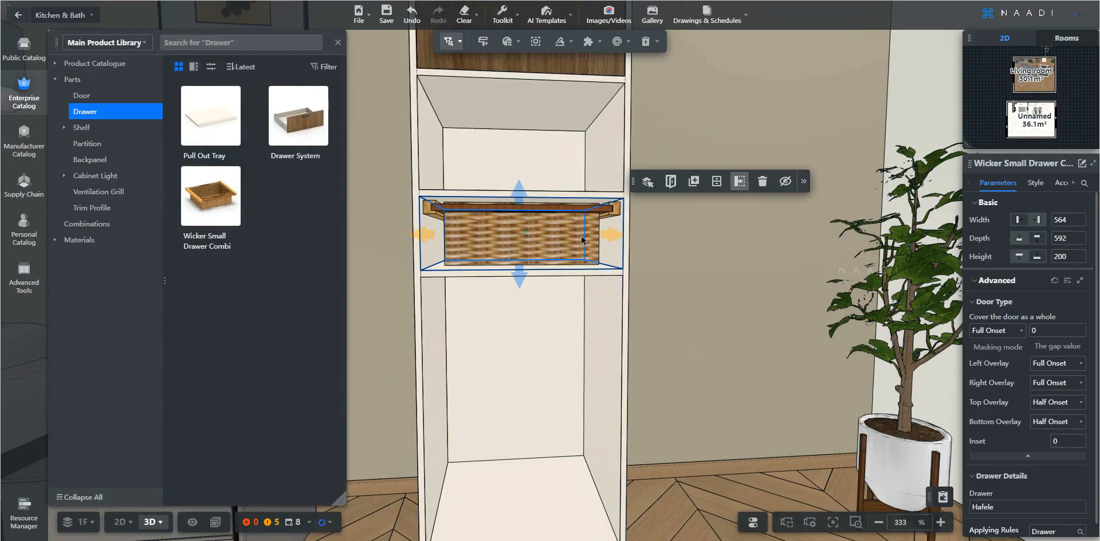
key("Escape")
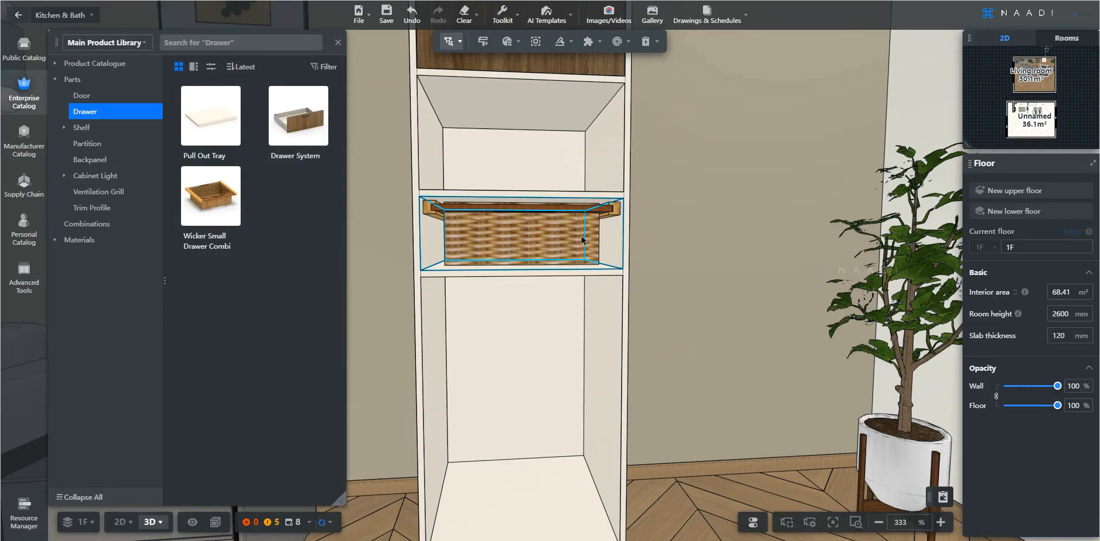
Place a Drawer System into the cabinet's large lower compartment
middle_click_drag(561, 273, 555, 226)
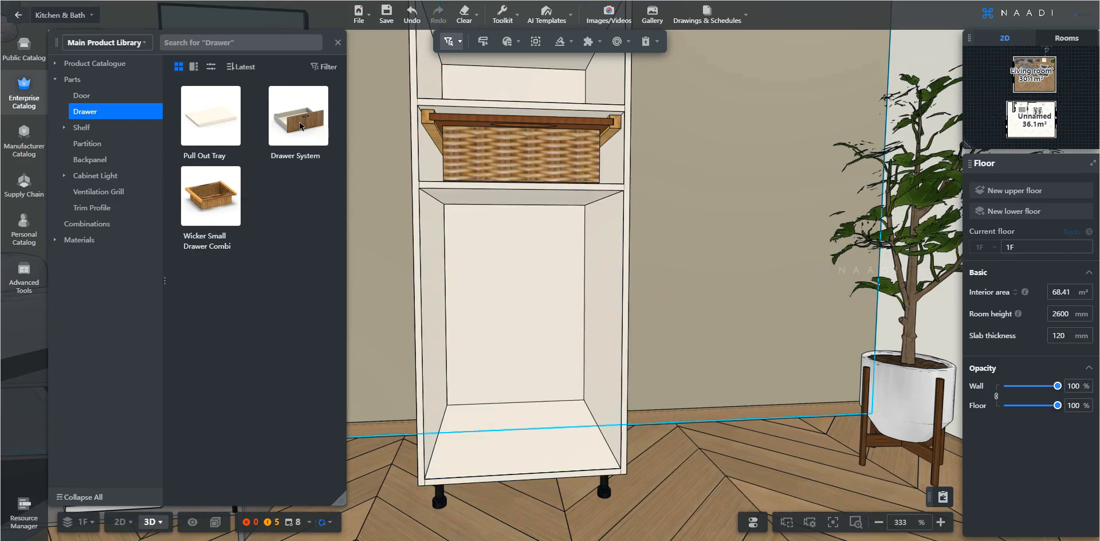
left_click_drag(300, 124, 525, 214)
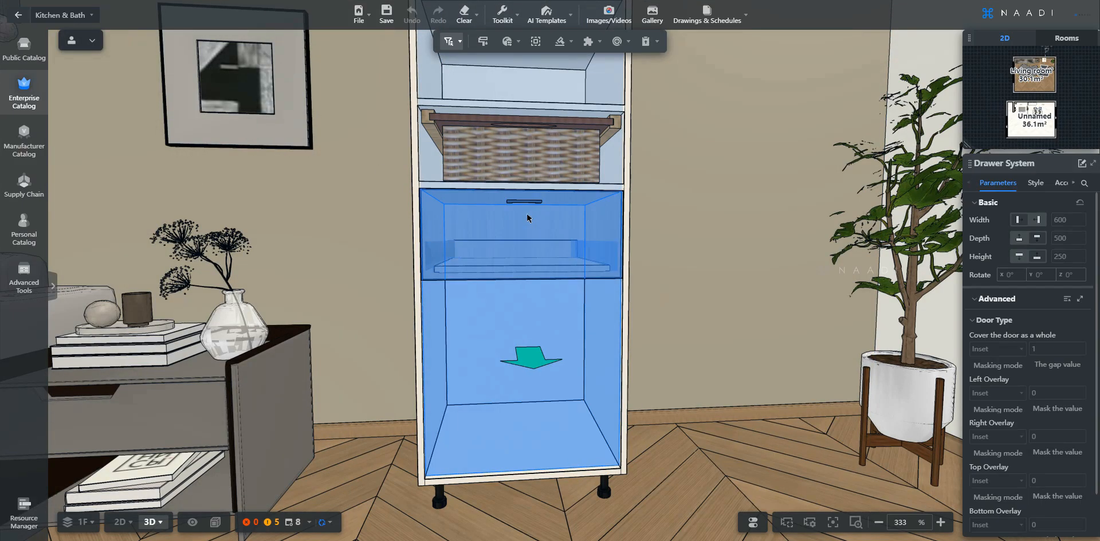
left_click(527, 217)
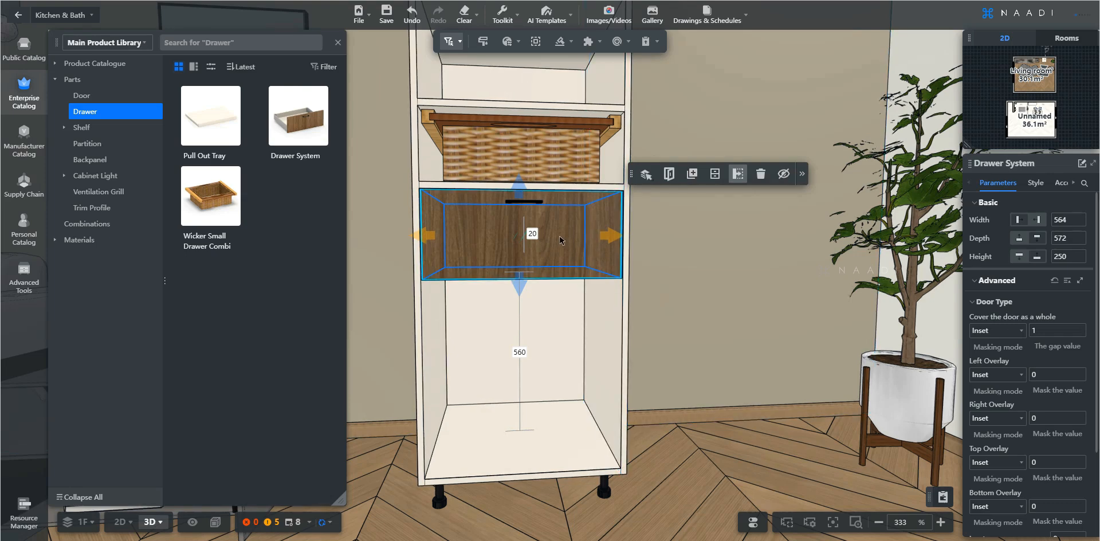
Fill the lower drawer system with 3 drawers using the Equal fill mode
left_click(714, 174)
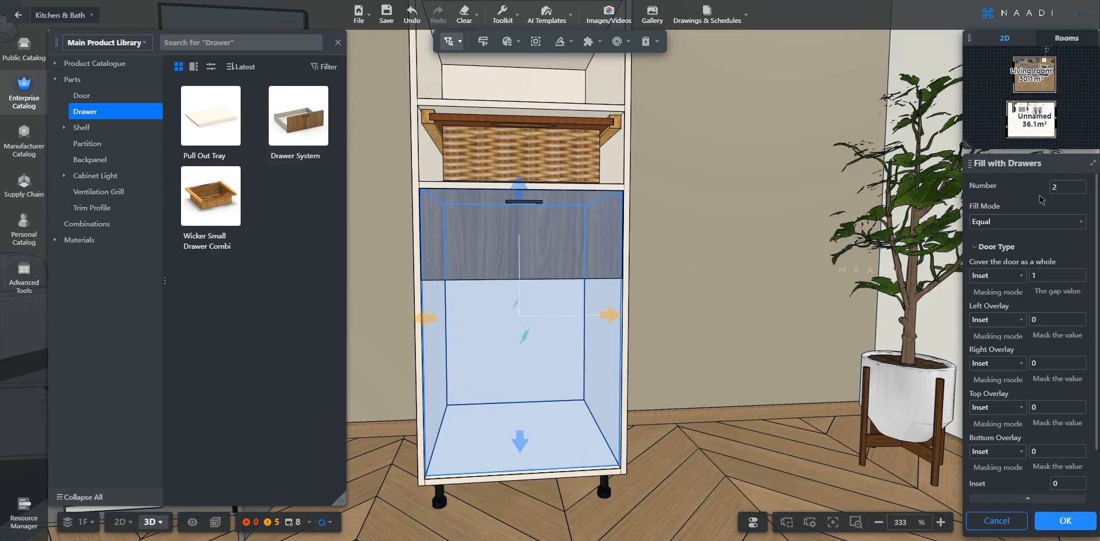
left_click(1065, 188)
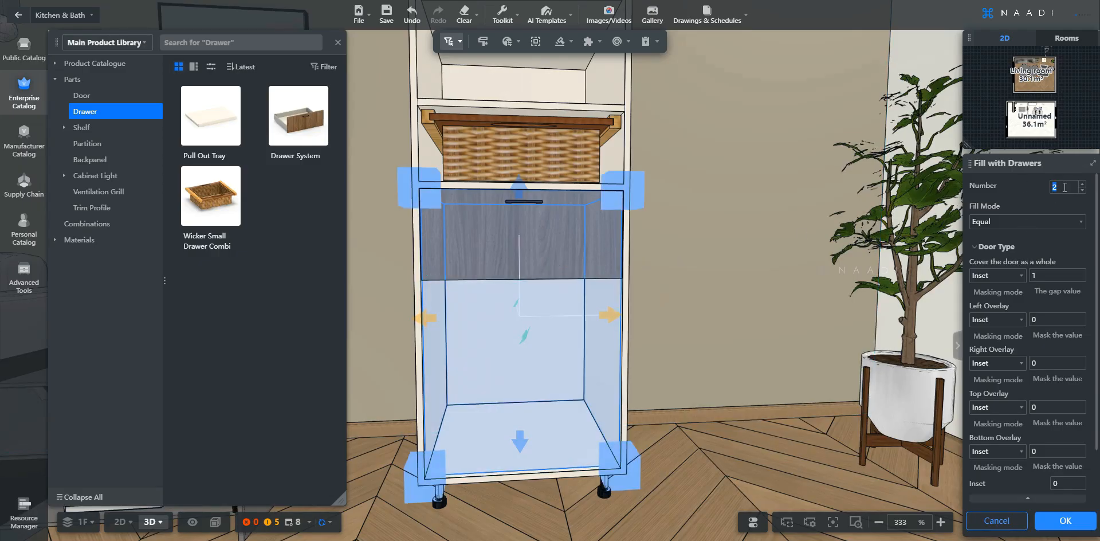
type("3")
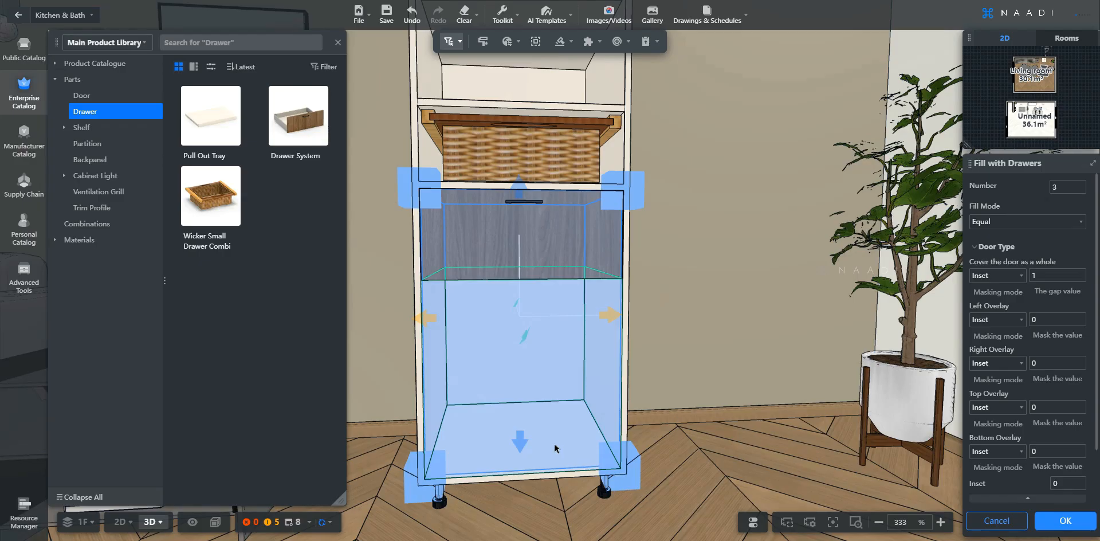
left_click(1046, 224)
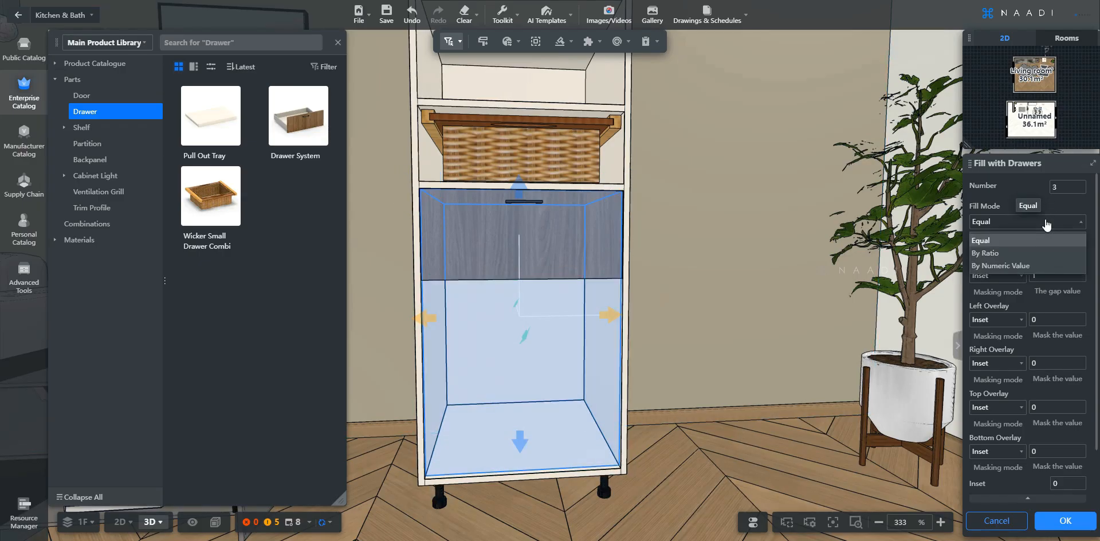
left_click(1009, 254)
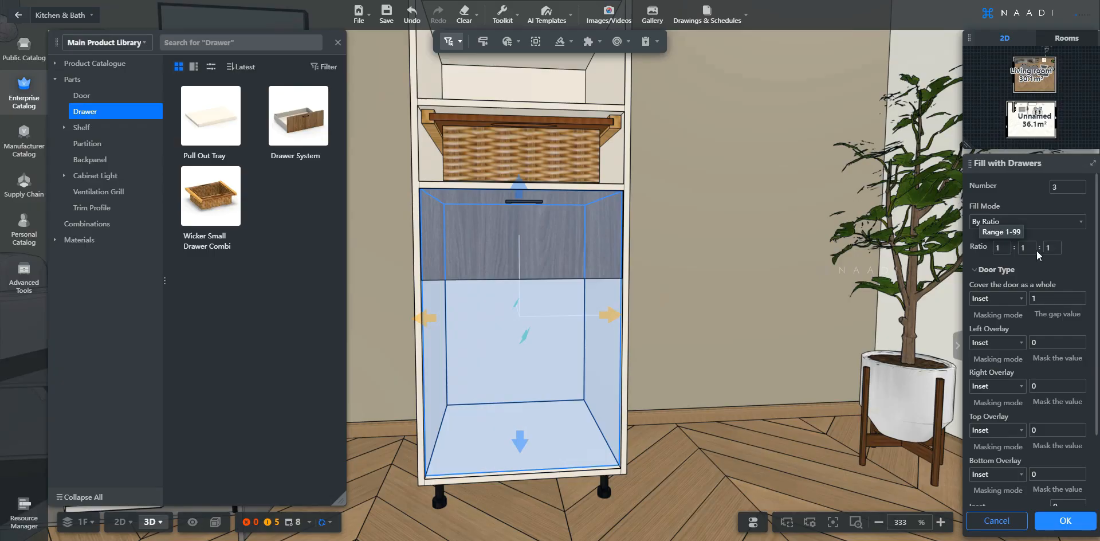
left_click(1023, 221)
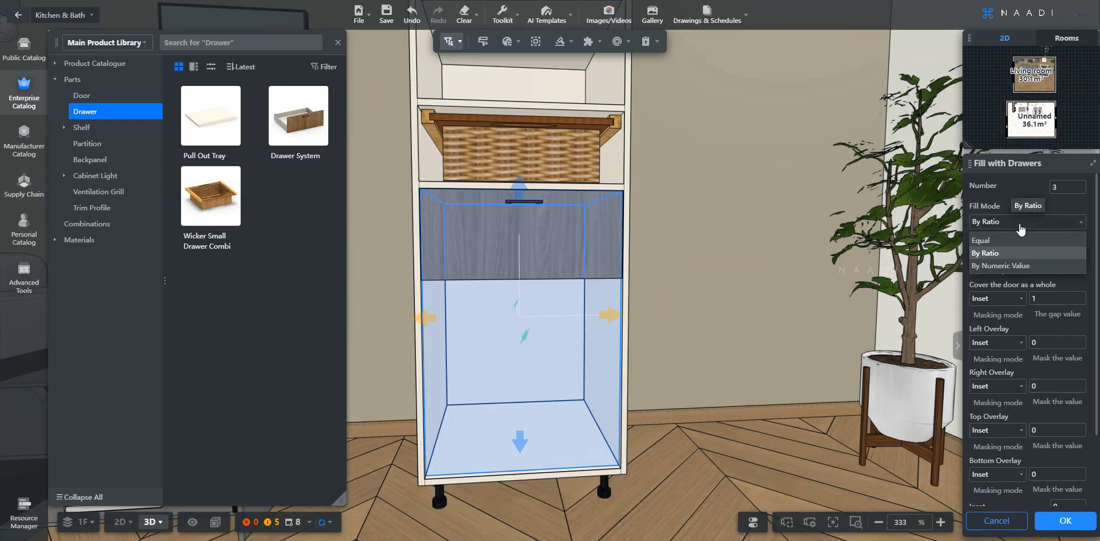
left_click(1001, 266)
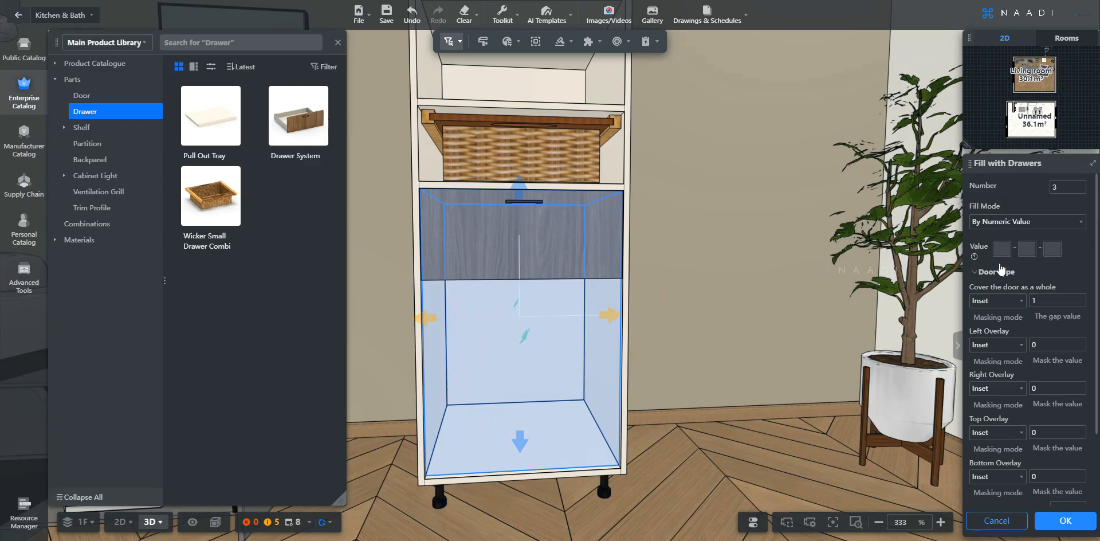
left_click(1002, 248)
type("0")
left_click(541, 367)
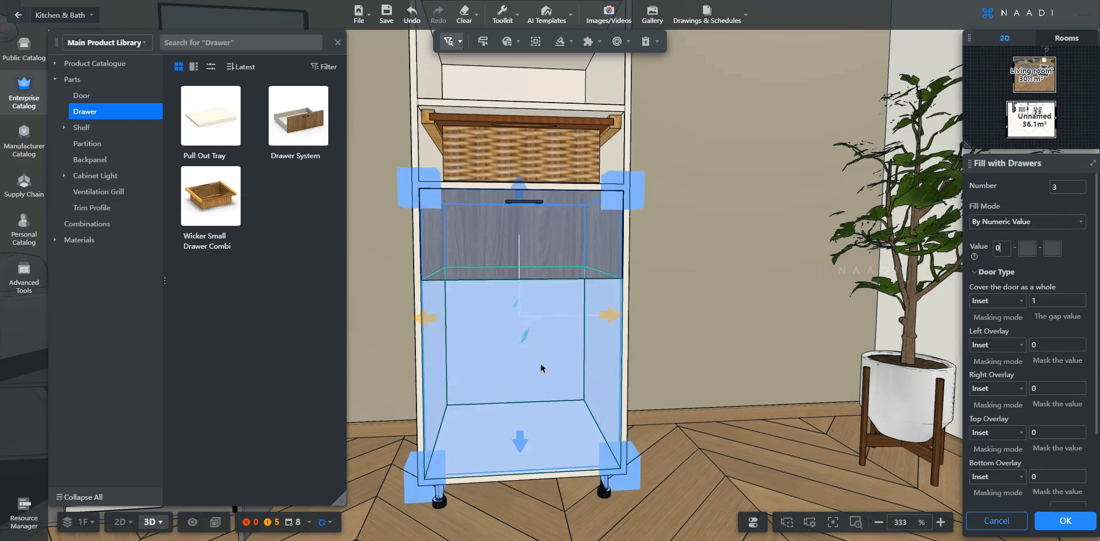
left_click(1046, 223)
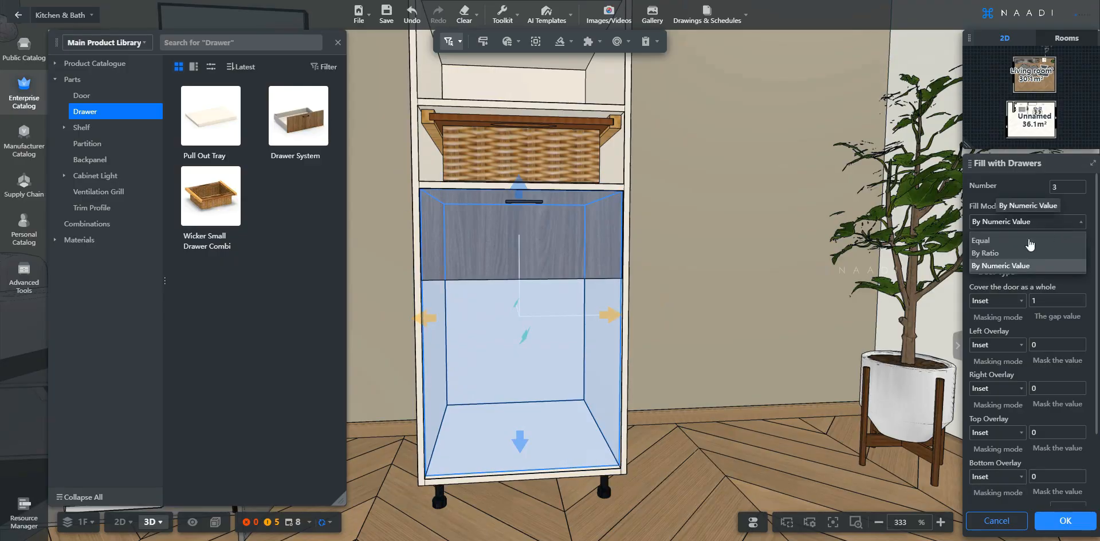
left_click(1010, 242)
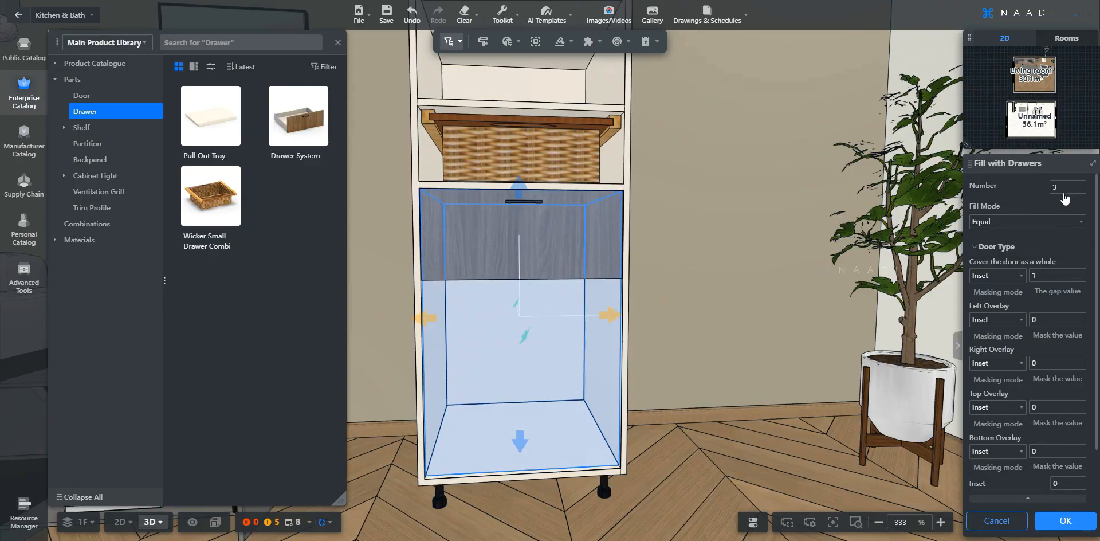
left_click(1066, 521)
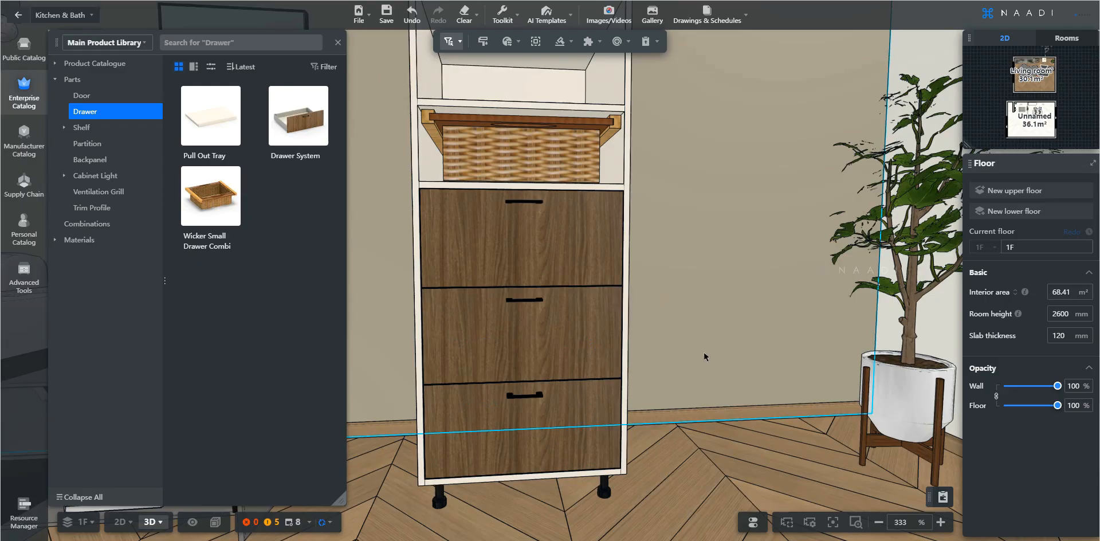
Change the top compartment door's style to Profile Shutter from the Door with Glass category
scroll(704, 356, "down", 5)
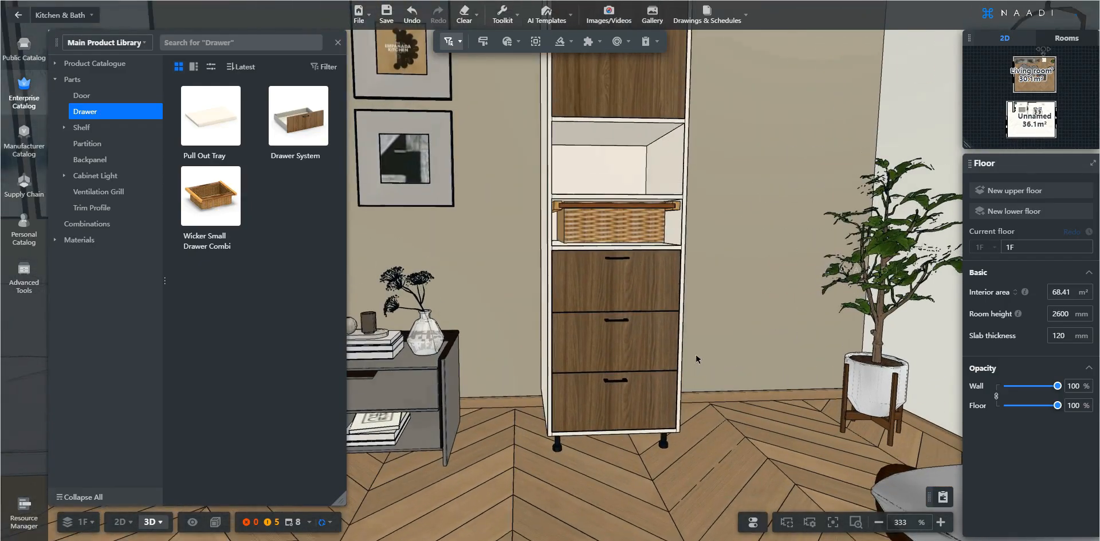
key("q")
key("q")
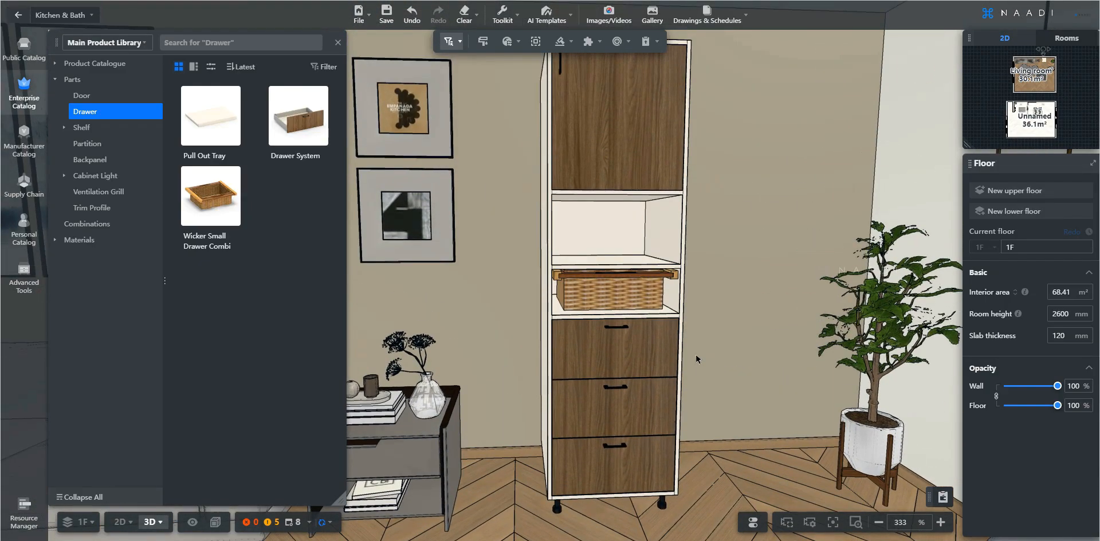
key("q")
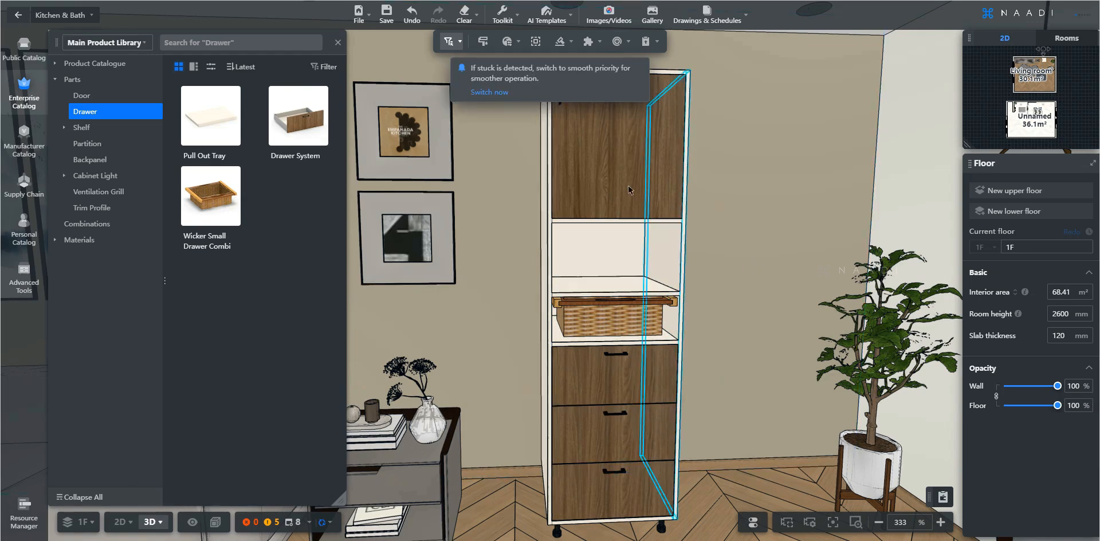
scroll(622, 177, "up", 3)
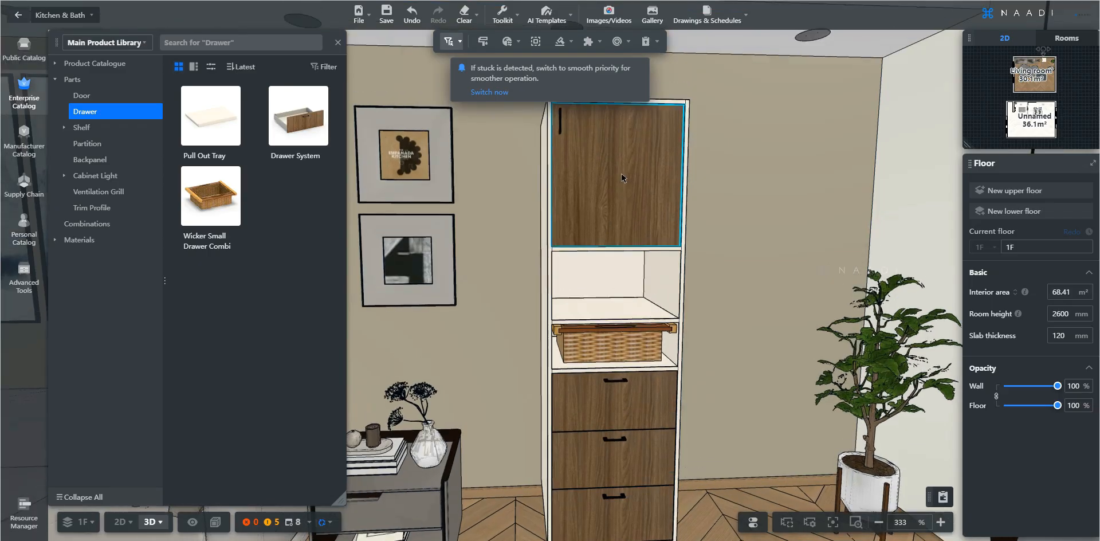
key("q")
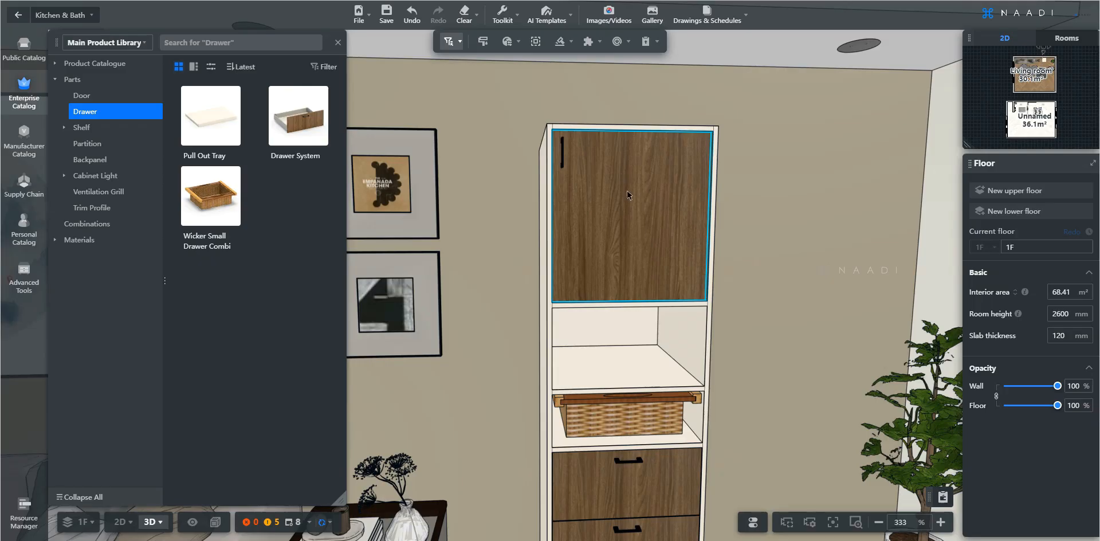
left_click(594, 196)
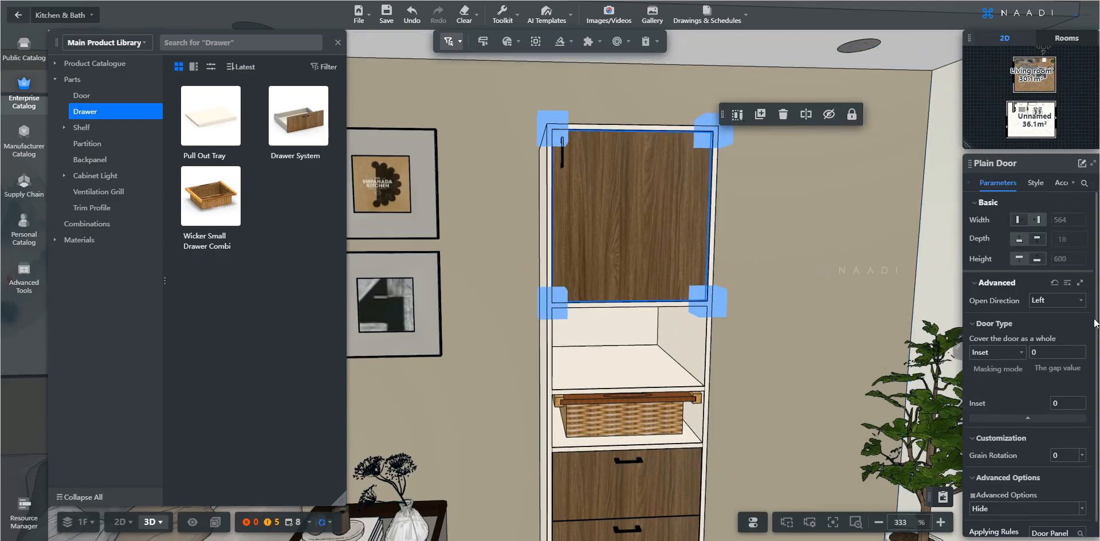
left_click(1038, 184)
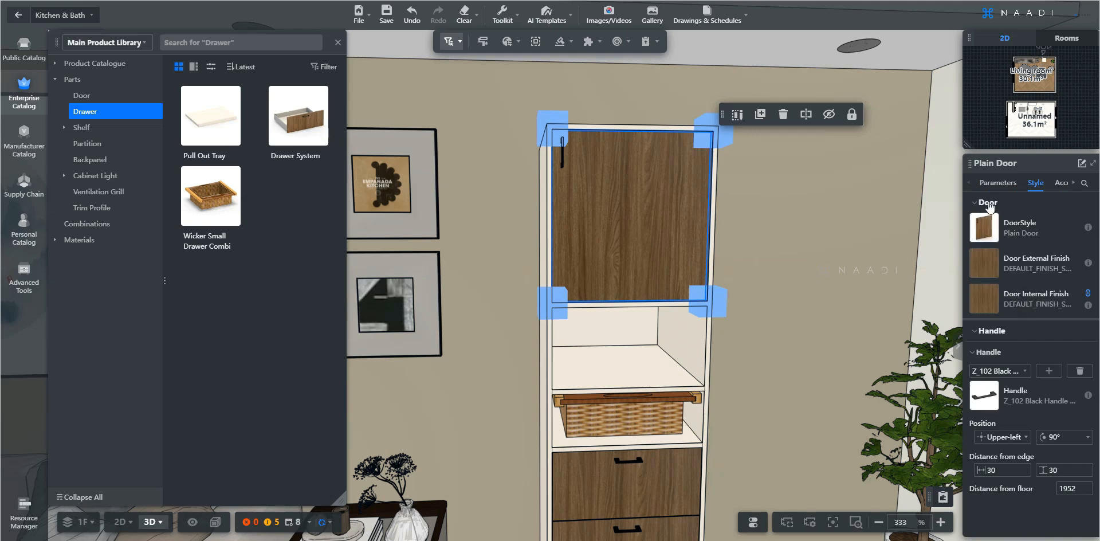
mouse_move(987, 232)
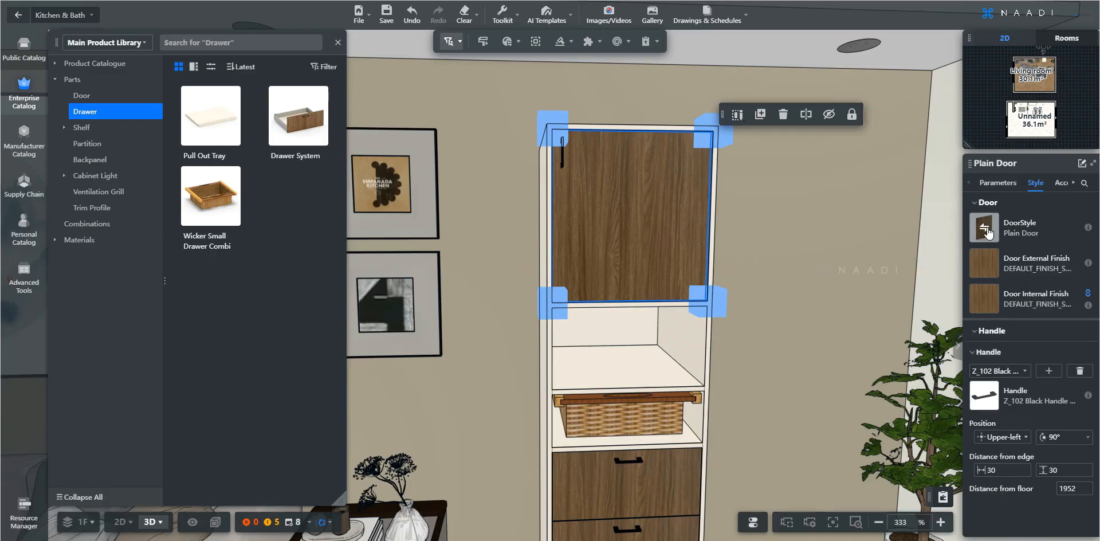
left_click(985, 229)
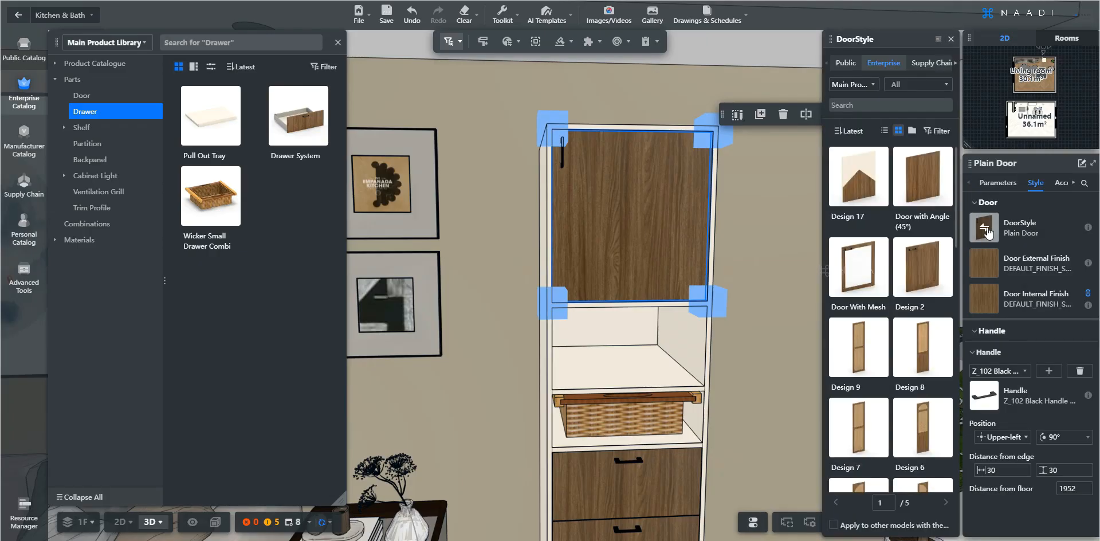
left_click(911, 86)
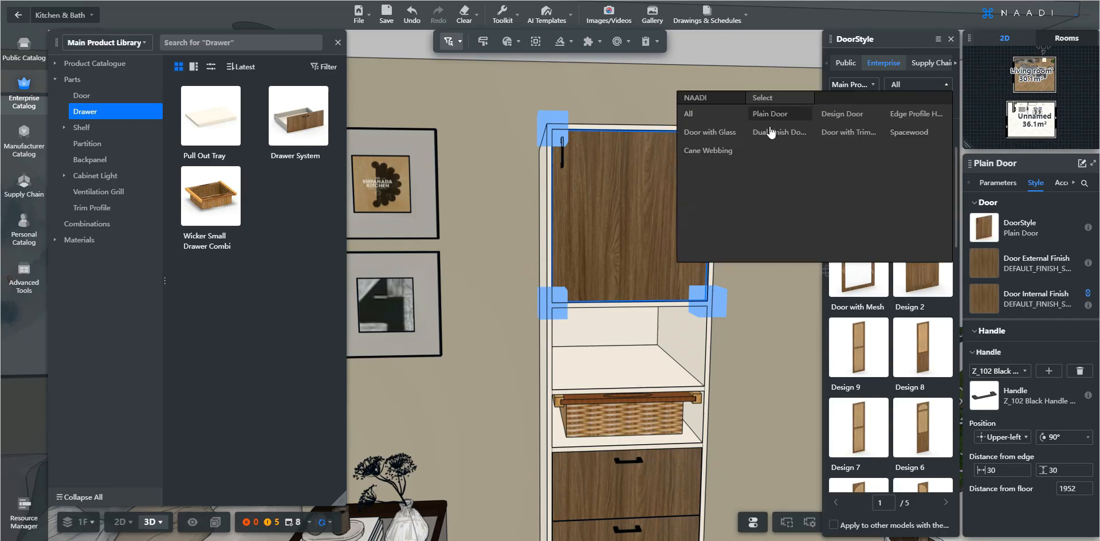
left_click(725, 132)
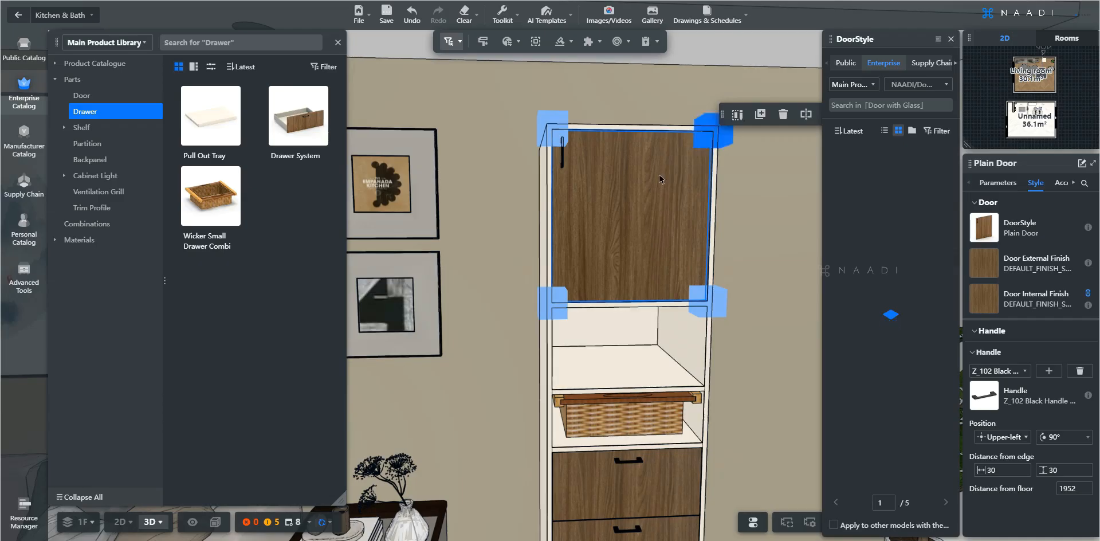
left_click(913, 86)
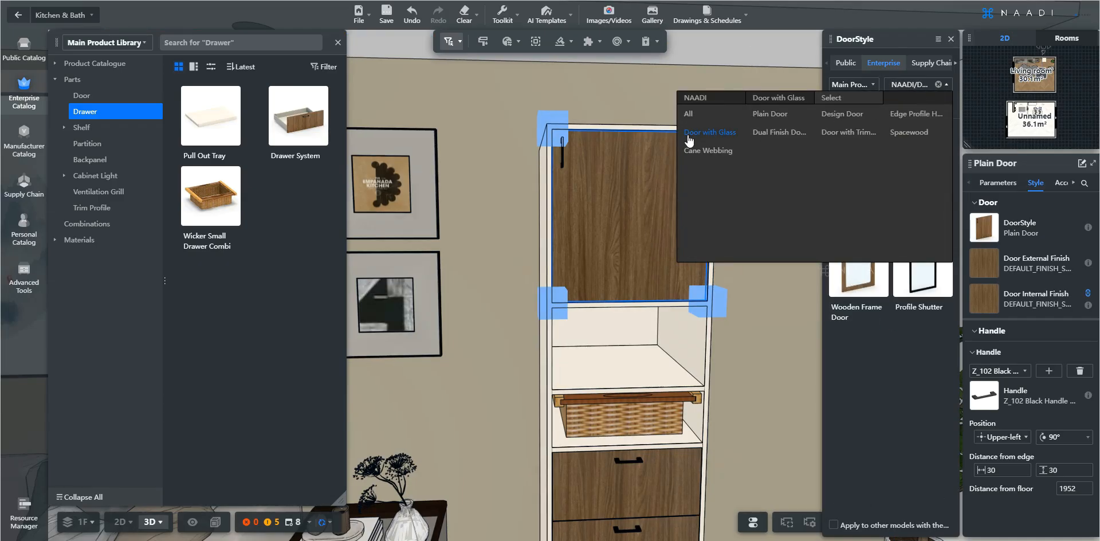
left_click(866, 349)
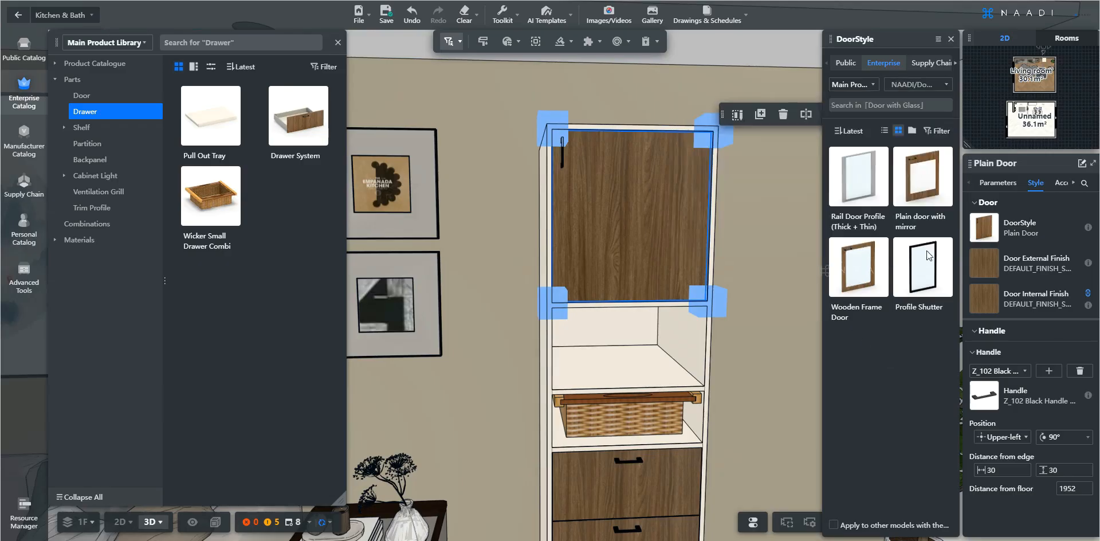
mouse_move(942, 247)
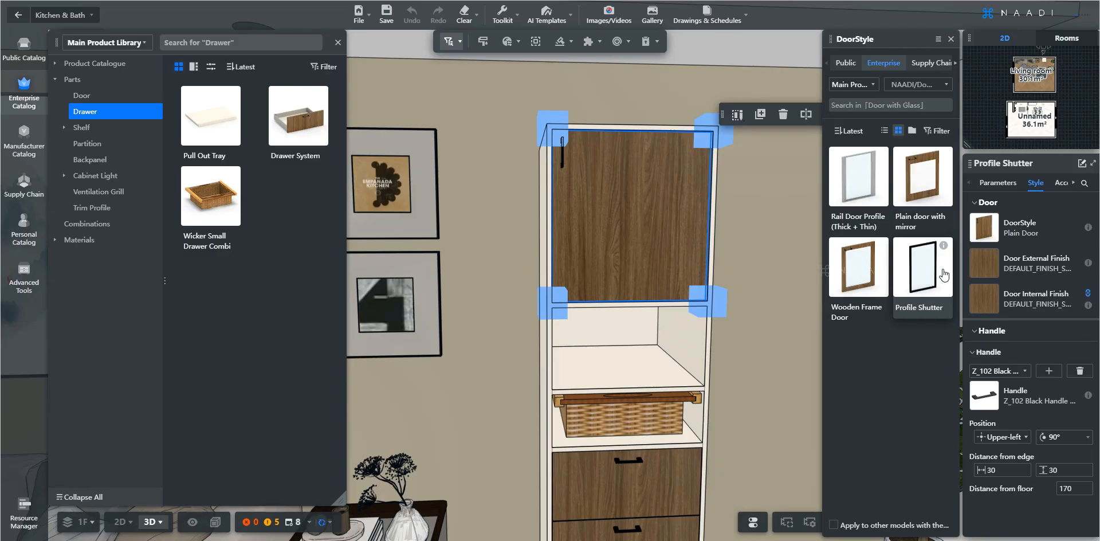
left_click(943, 274)
mouse_move(943, 269)
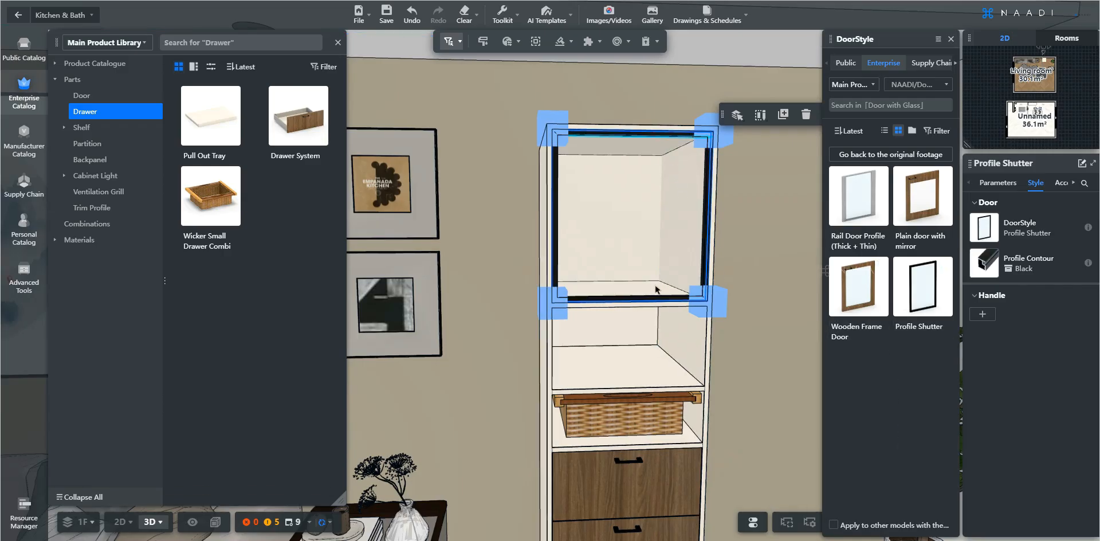
Change the top door's profile contour to Brushed Gold from the Shutter profile category
left_click(984, 265)
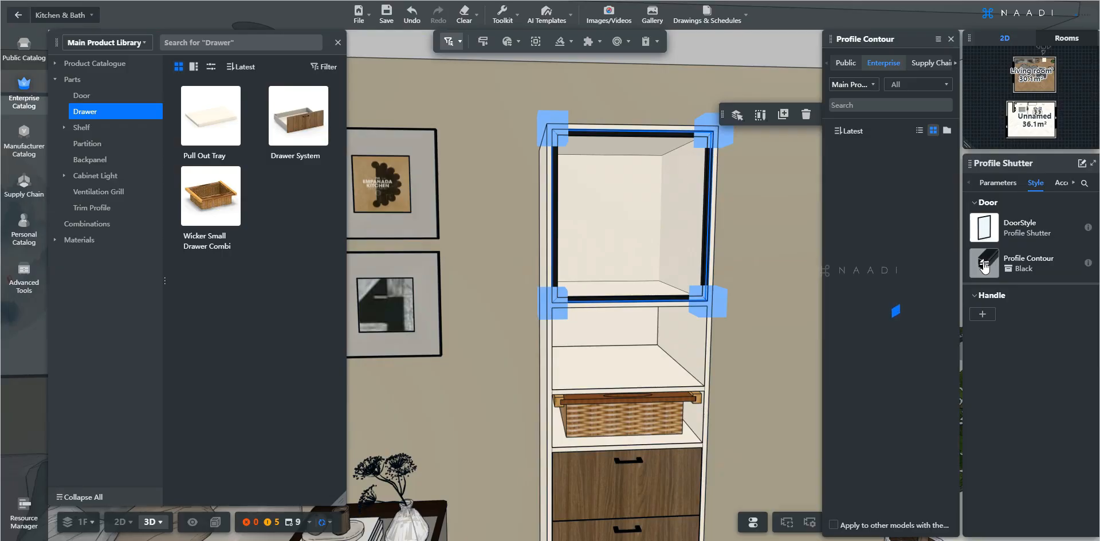
left_click(917, 84)
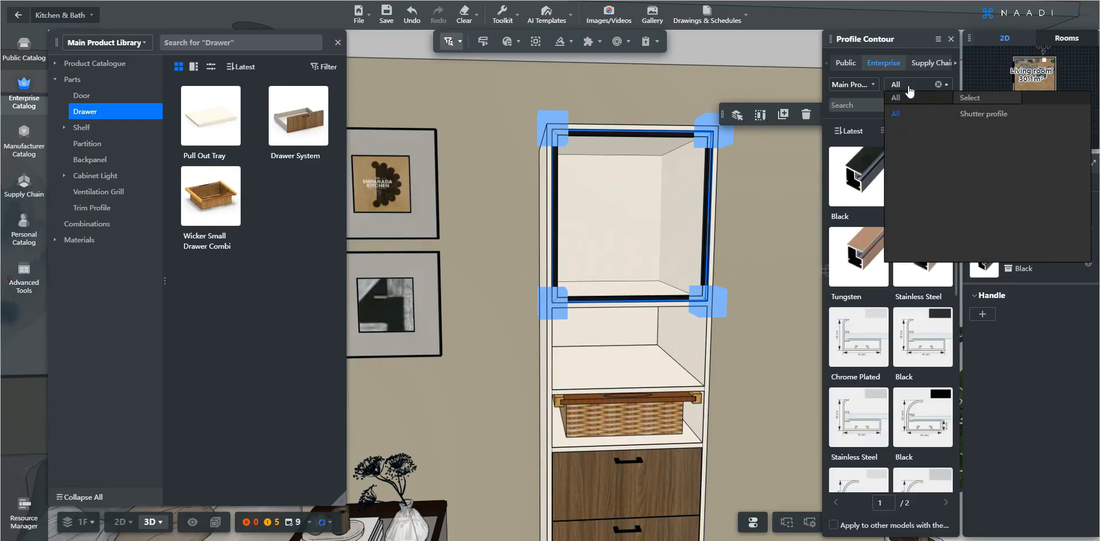
left_click(986, 118)
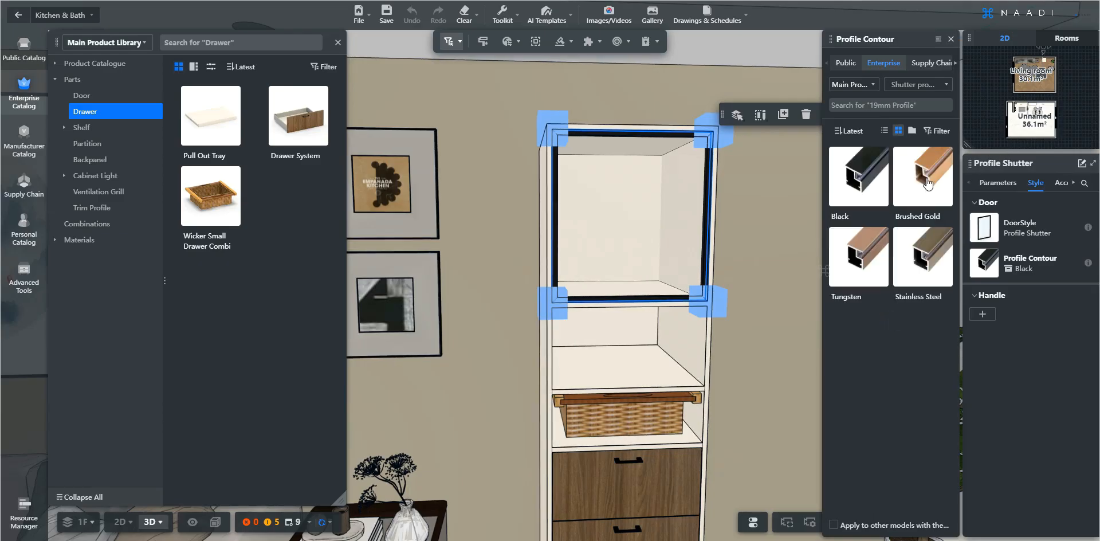
left_click(929, 183)
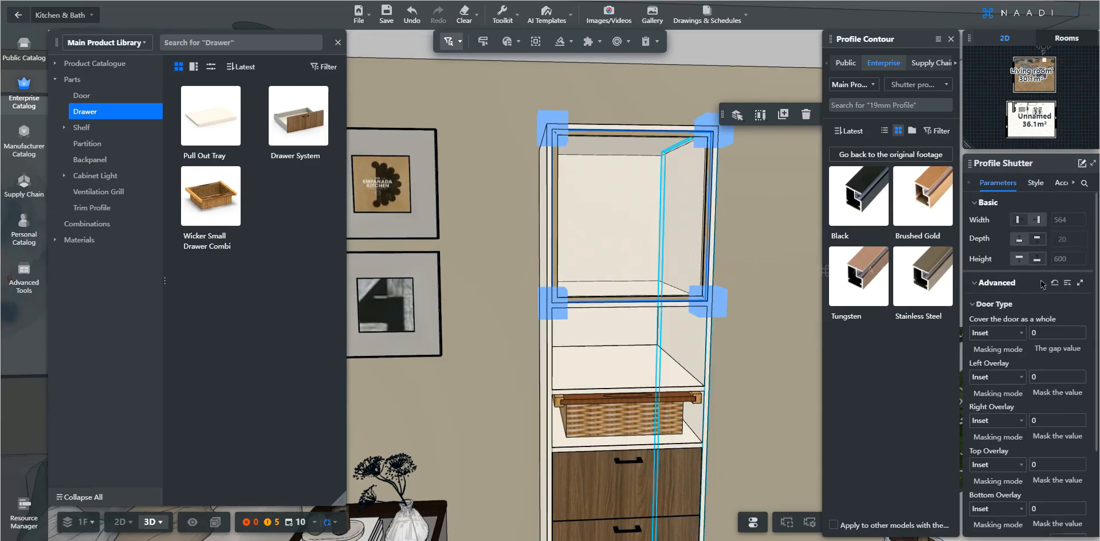
Set the top door's glass type to Fluted
scroll(1034, 321, "down", 2)
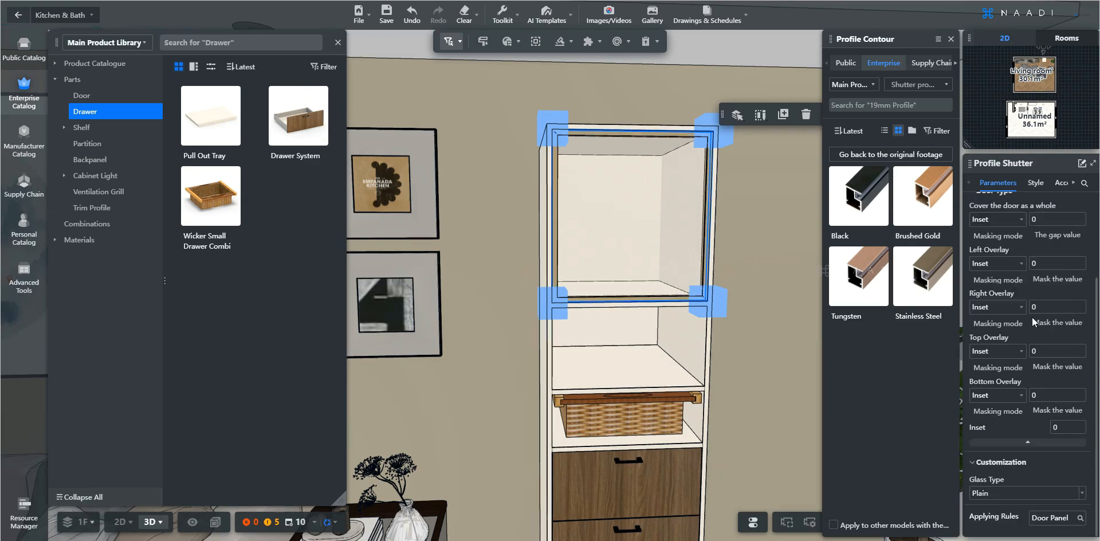
left_click(1083, 494)
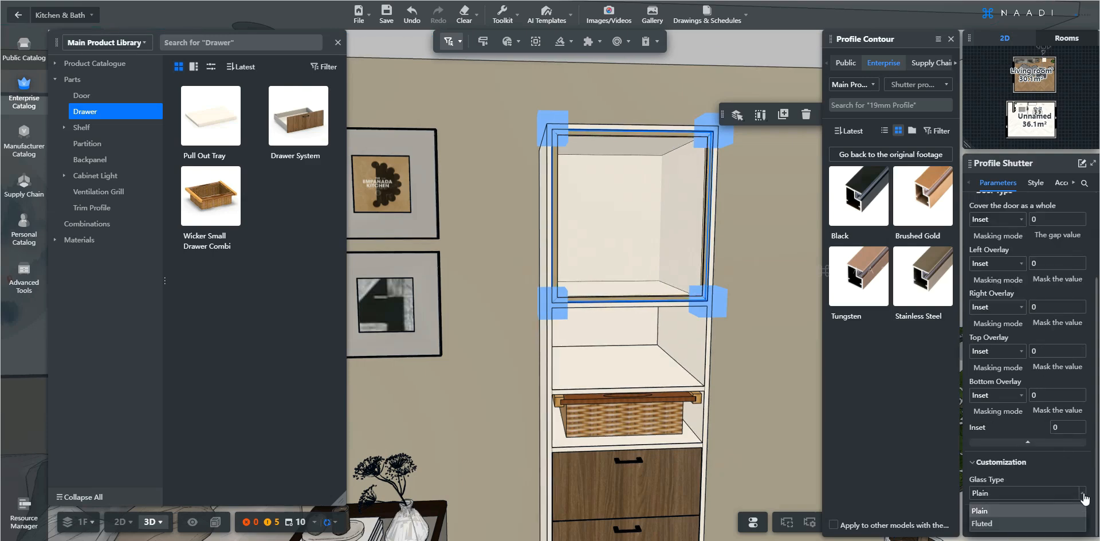
left_click(1002, 530)
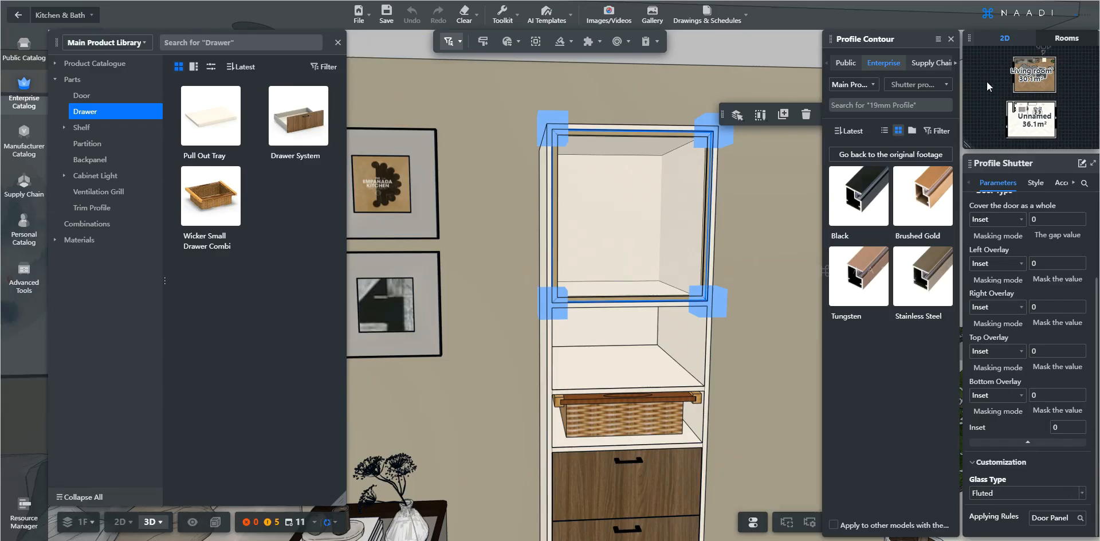
left_click(951, 39)
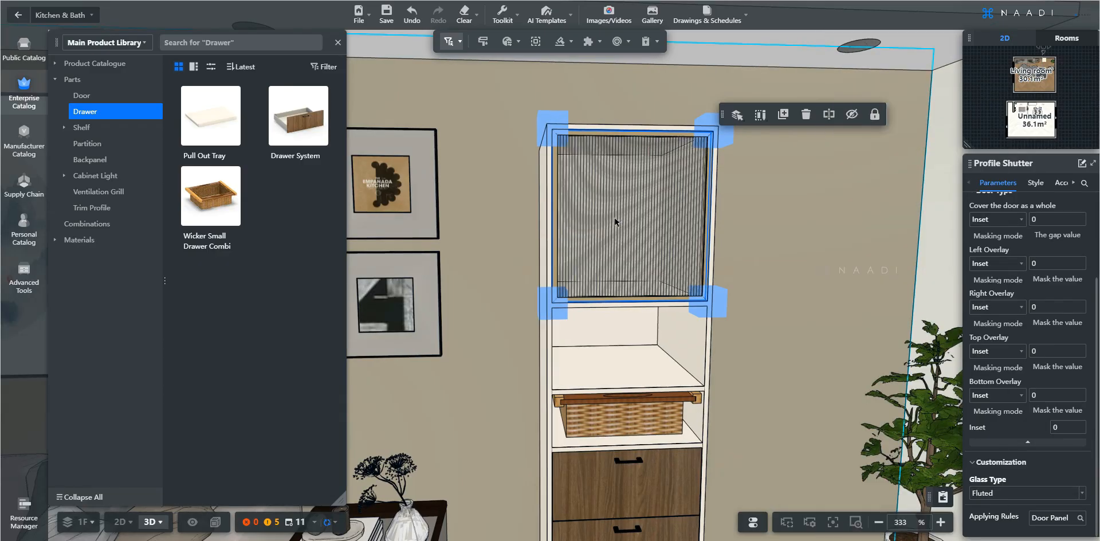
Change the top drawer's door style to Drawer (CL-10) from the Spacewood CL-10 category
key("e")
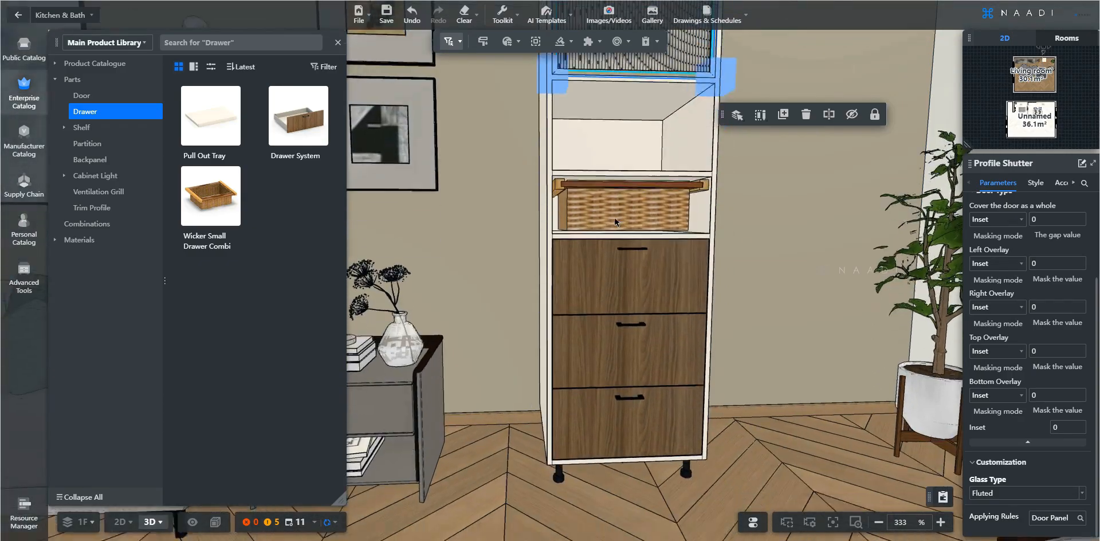
key("q")
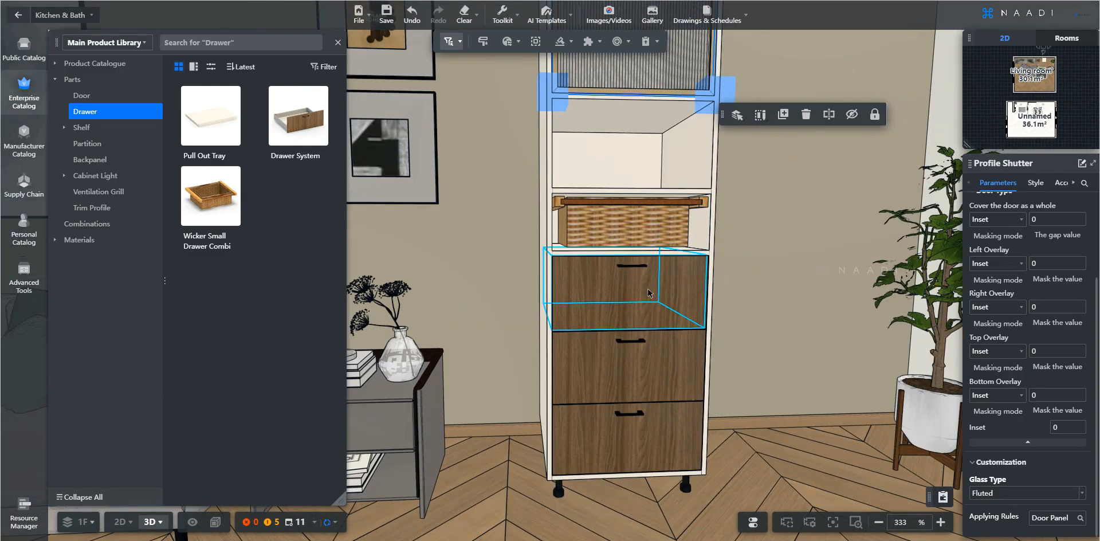
left_click(649, 292)
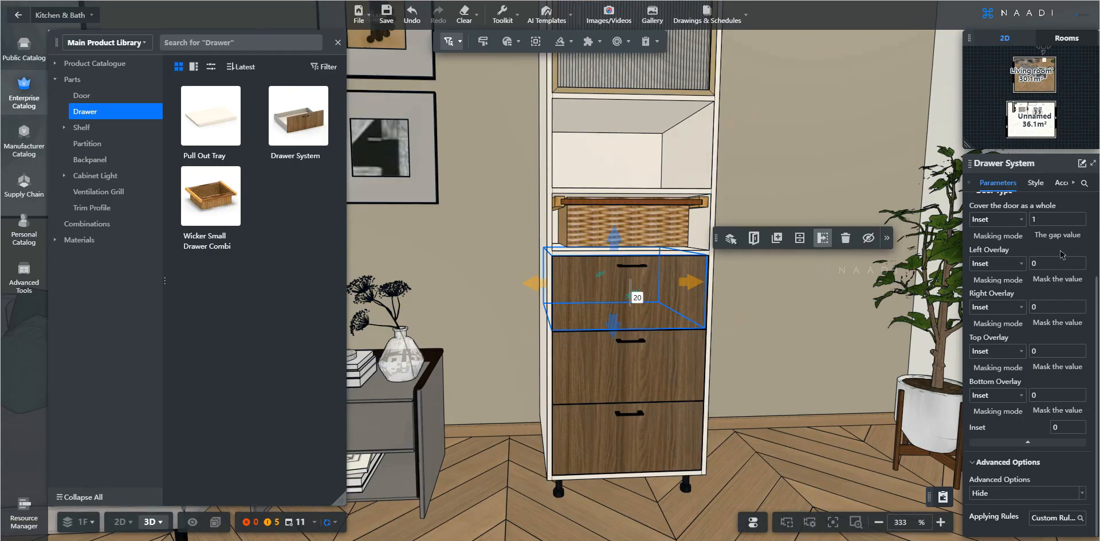
scroll(1036, 266, "up", 3)
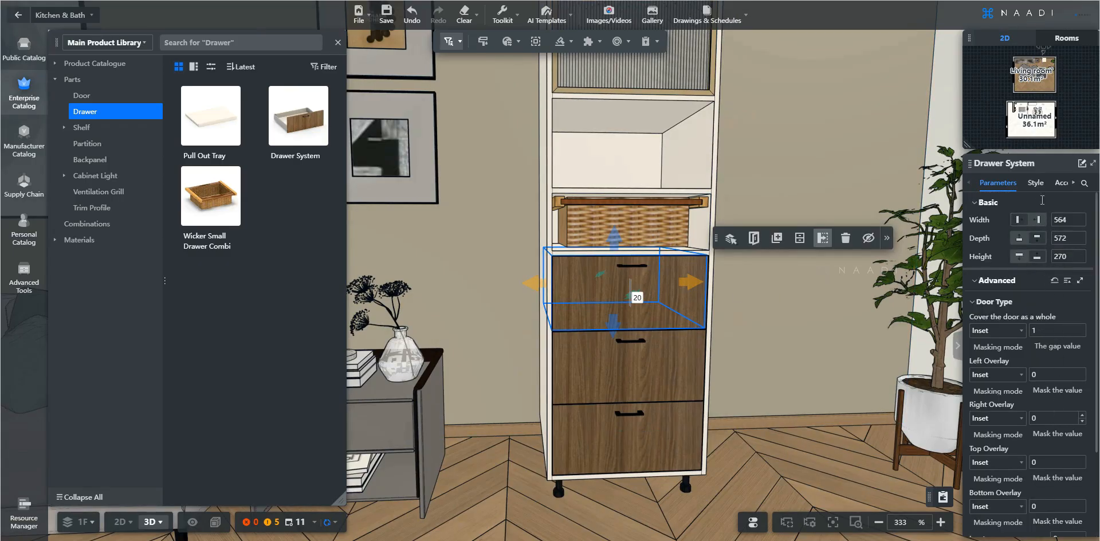
left_click(1035, 184)
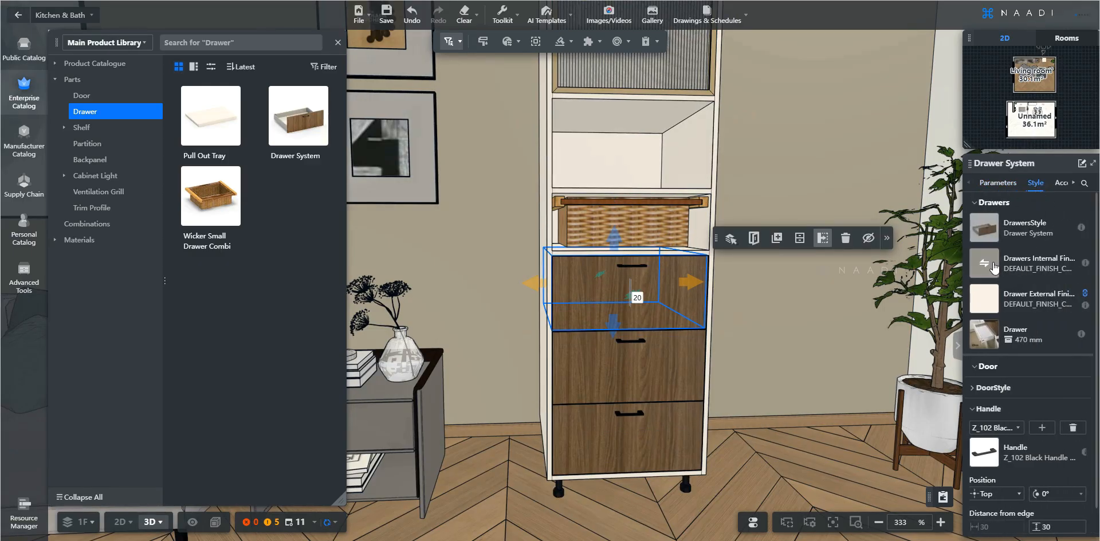
mouse_move(988, 298)
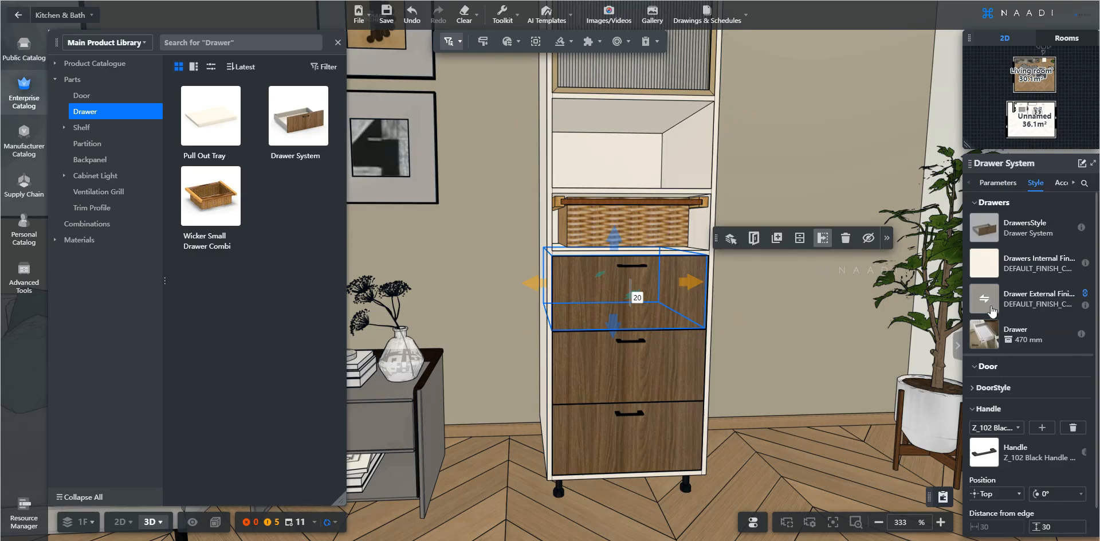
left_click(1005, 387)
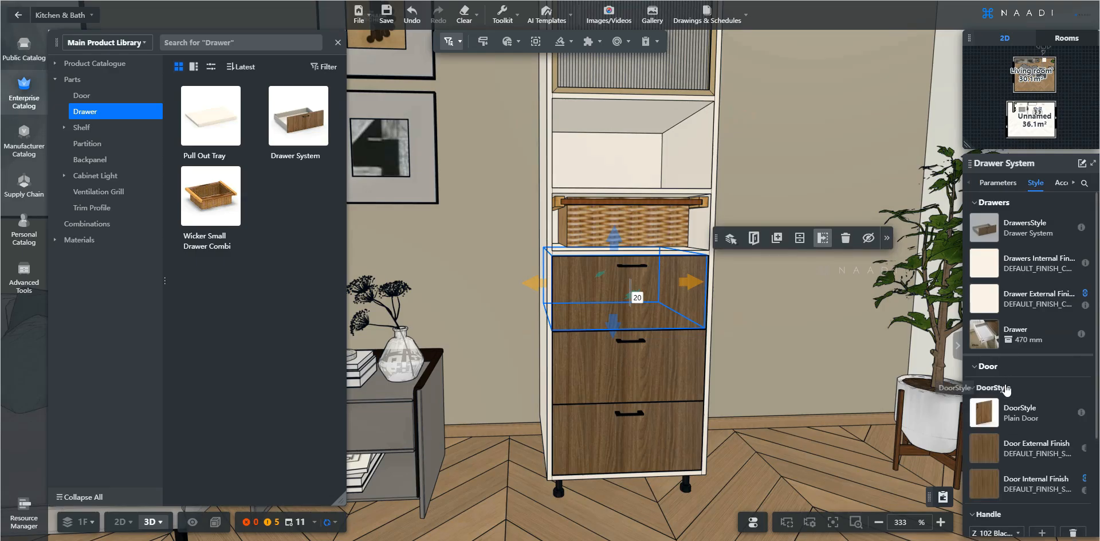
left_click(989, 414)
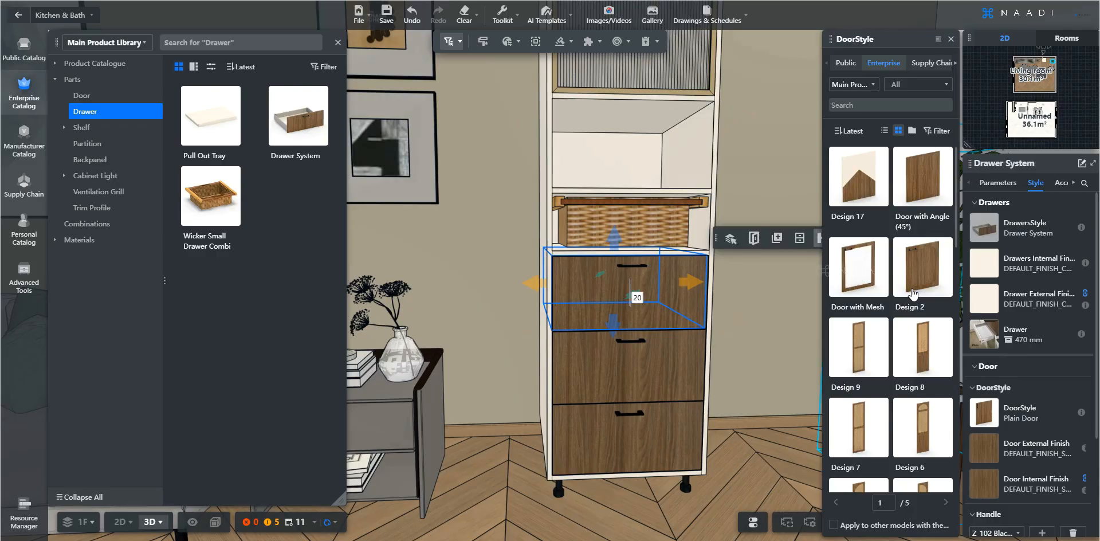
left_click(915, 88)
left_click(777, 115)
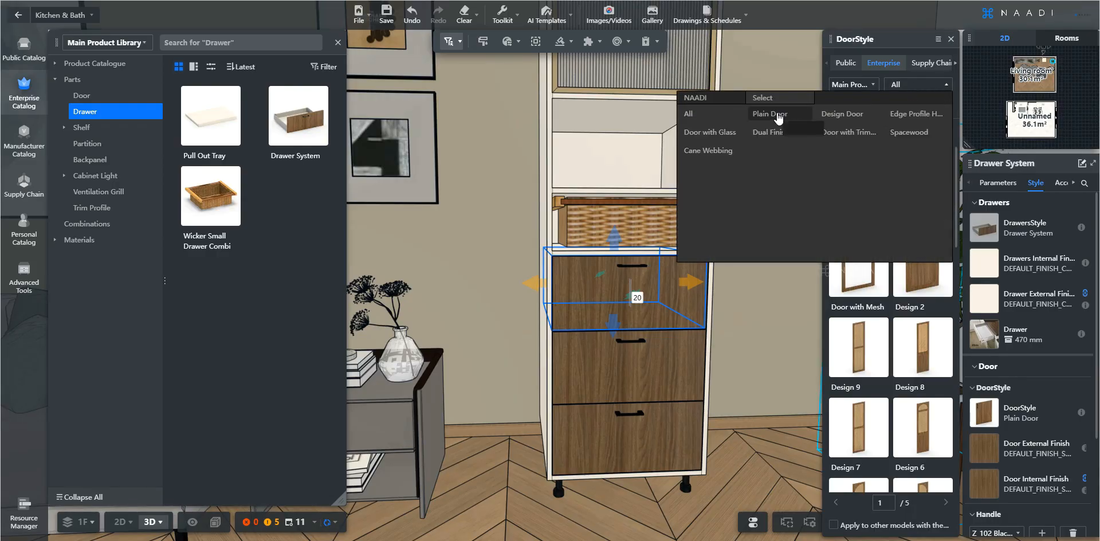
left_click(900, 136)
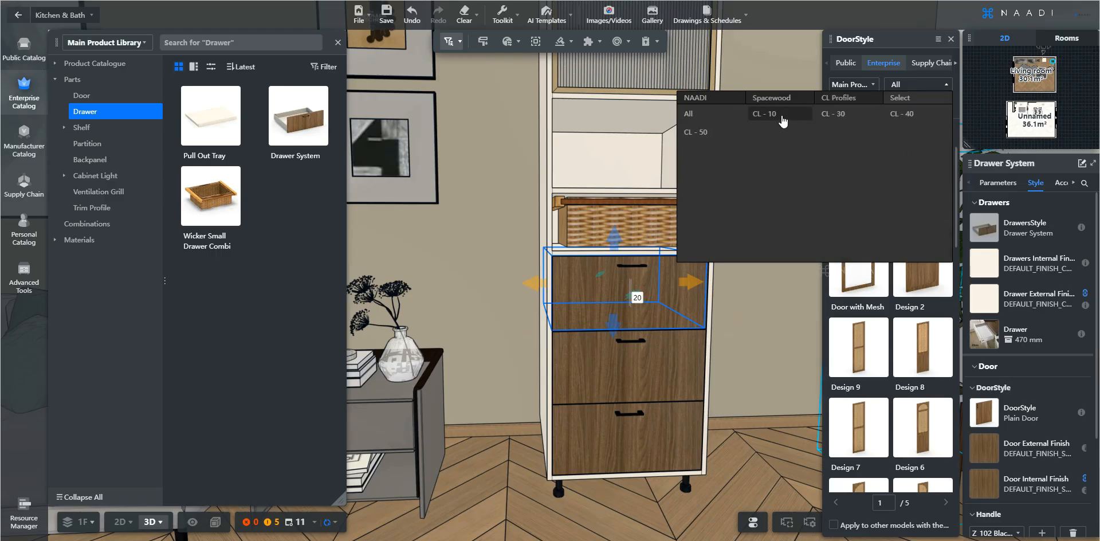
left_click(777, 115)
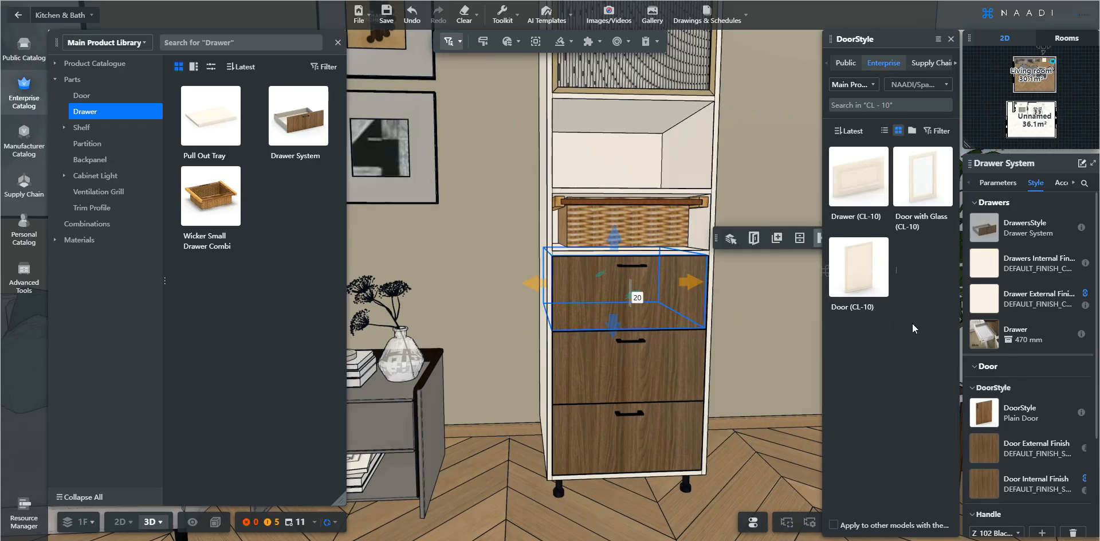
left_click(868, 188)
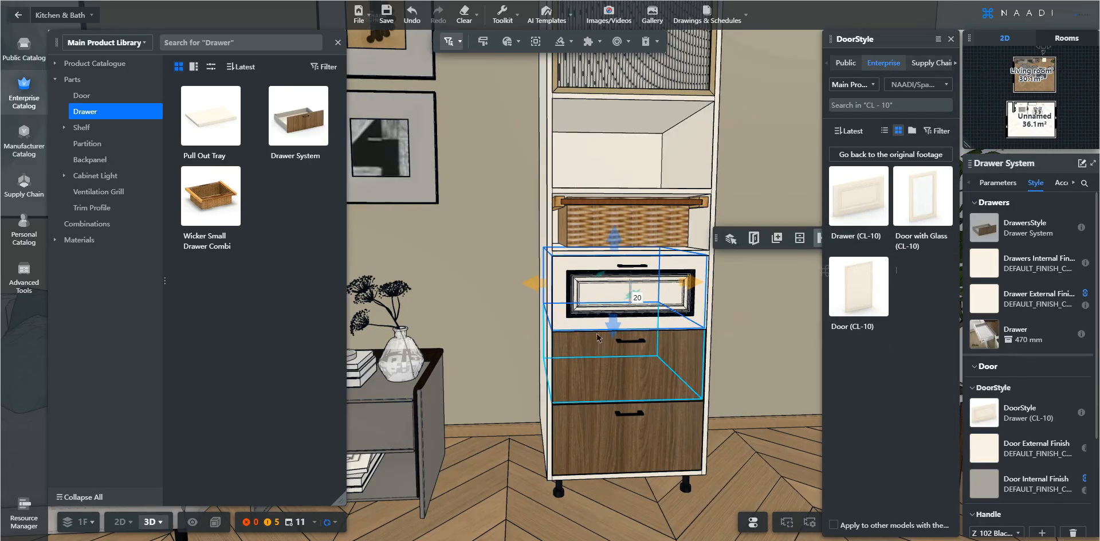
Apply the Drawer (CL-10) door style to the two lower drawers together
left_click(682, 372)
left_click(691, 426, "shift")
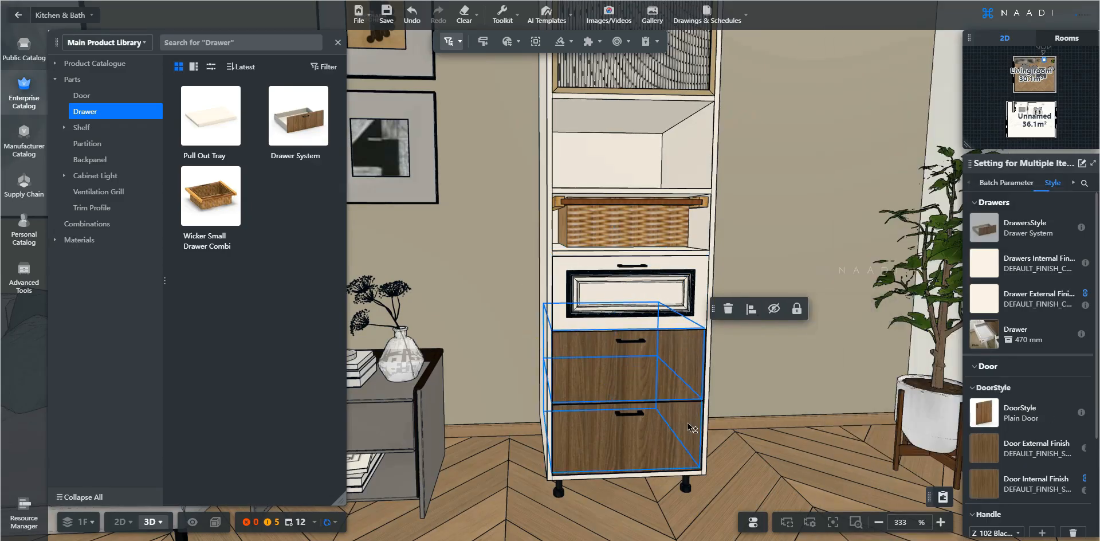
left_click(986, 414)
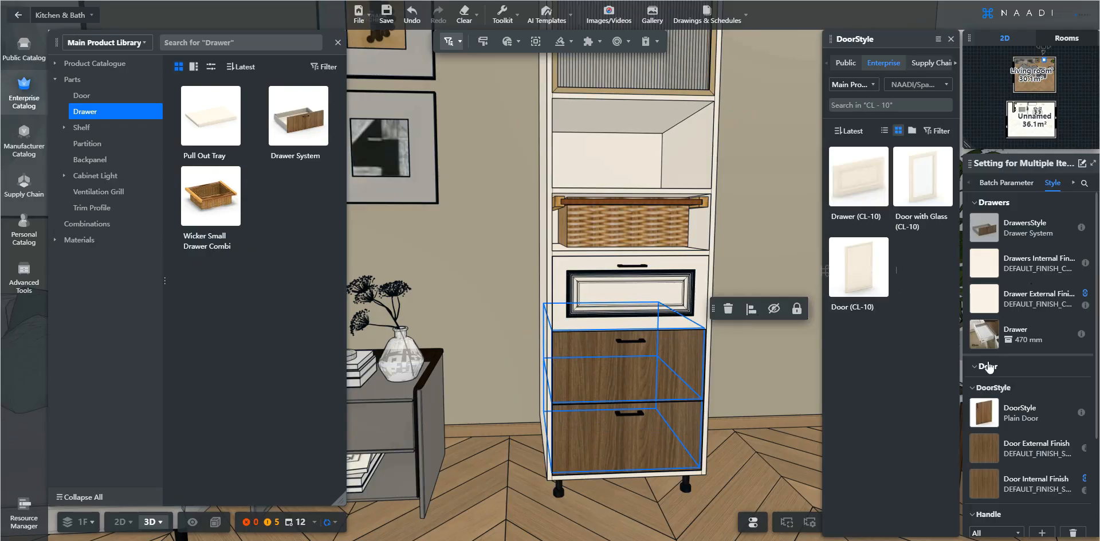
left_click(858, 187)
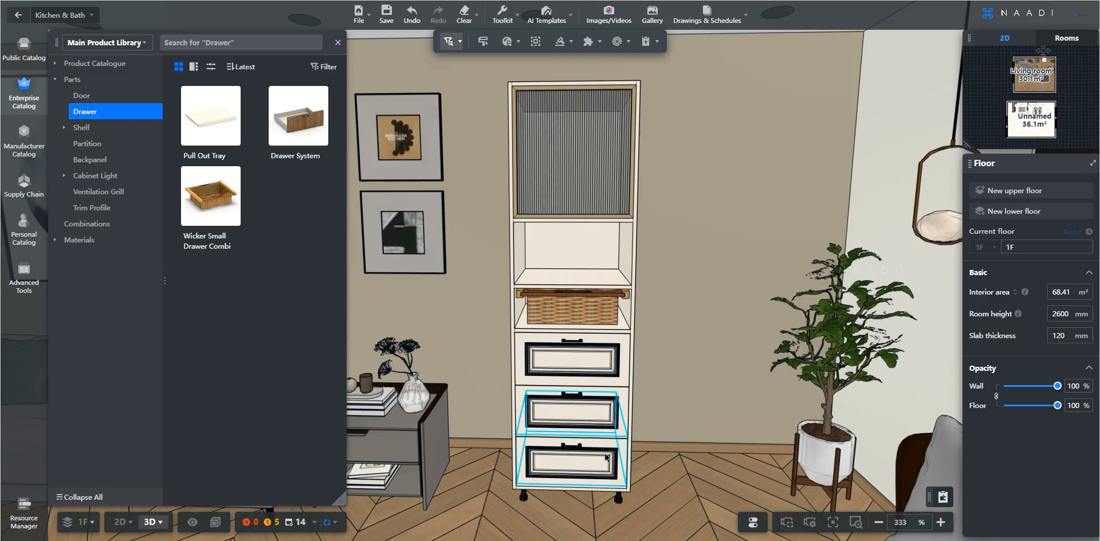
Set the top glass door's door type to Full cover
scroll(606, 457, "up", 4)
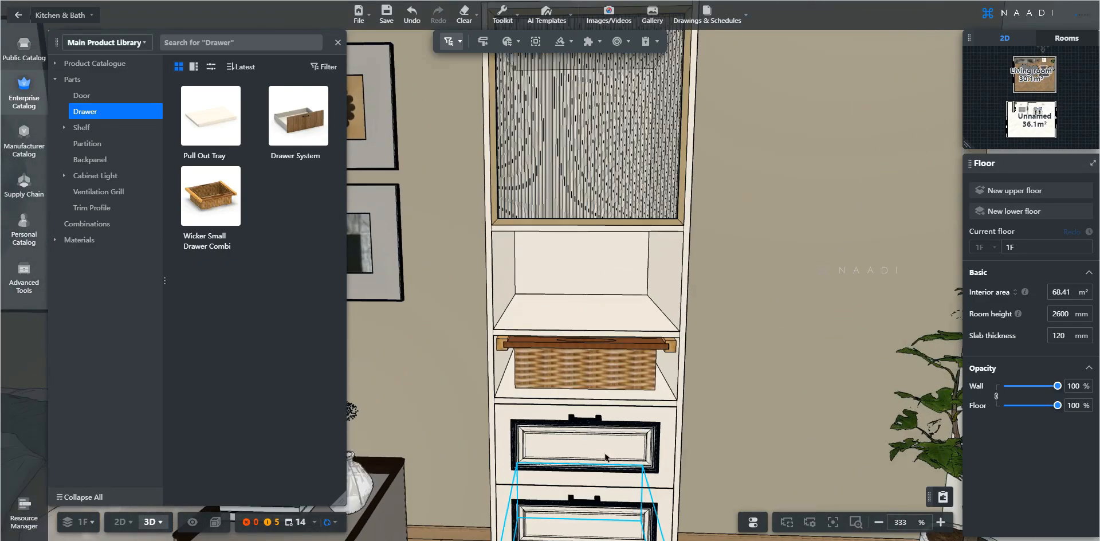
middle_click_drag(599, 261, 596, 371)
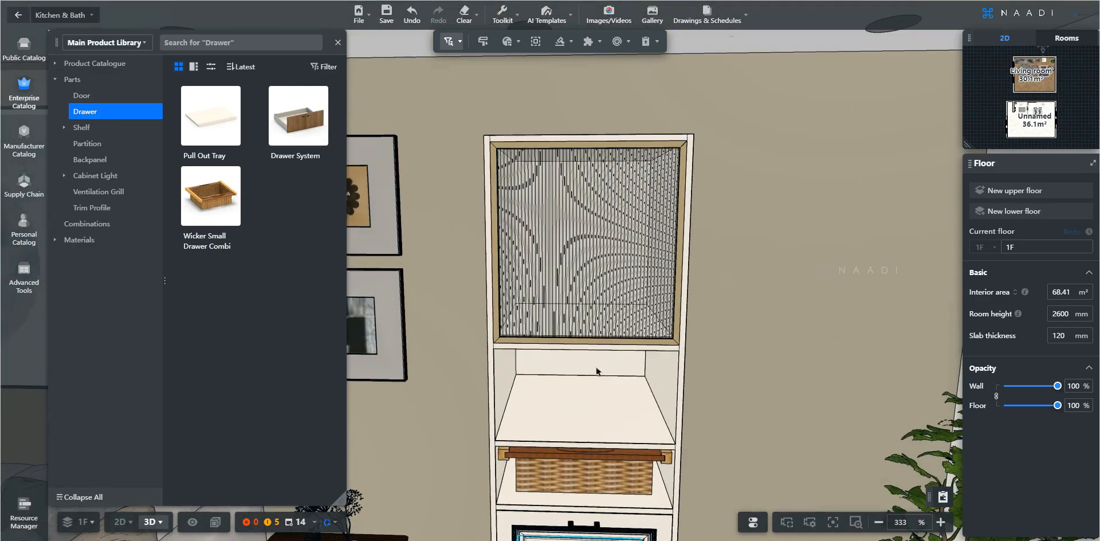
left_click(581, 260)
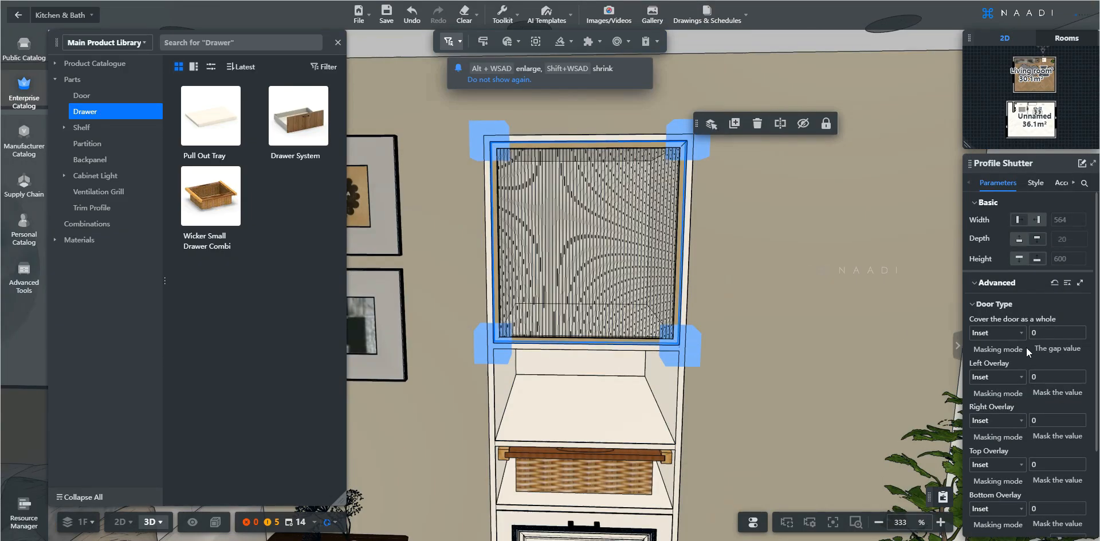
scroll(1025, 346, "down", 1)
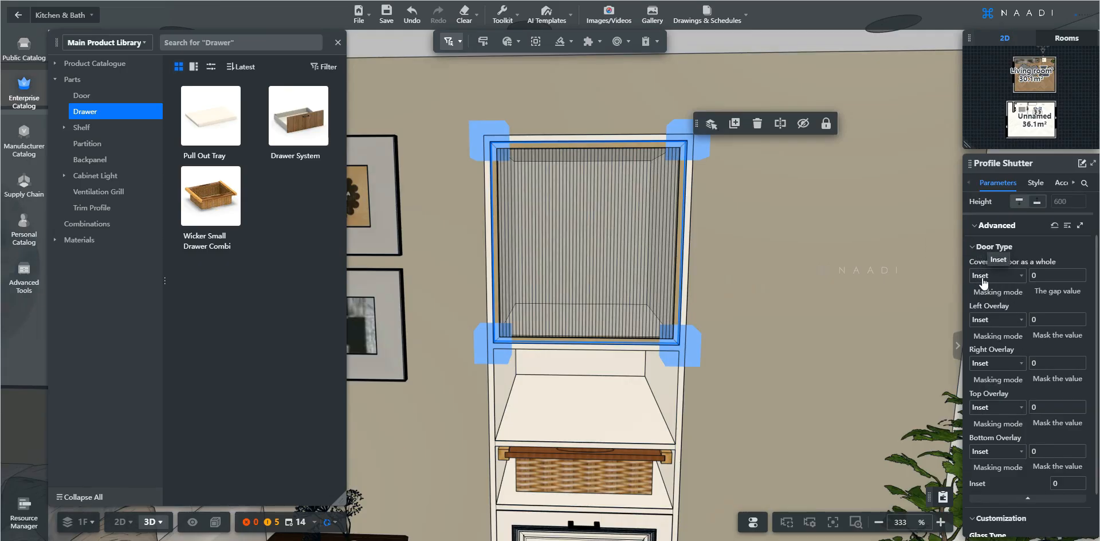
left_click(1007, 283)
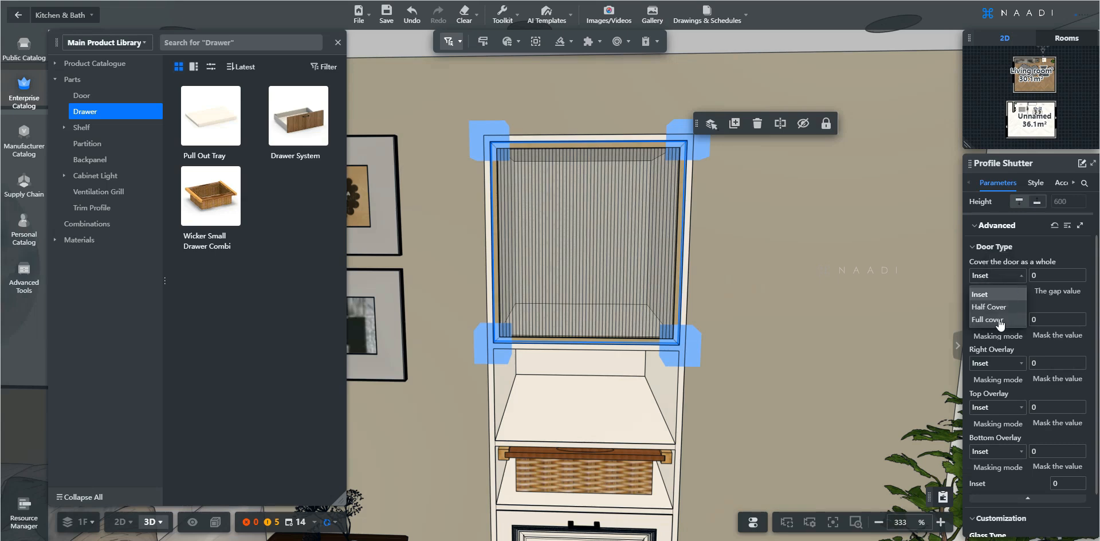
left_click(998, 320)
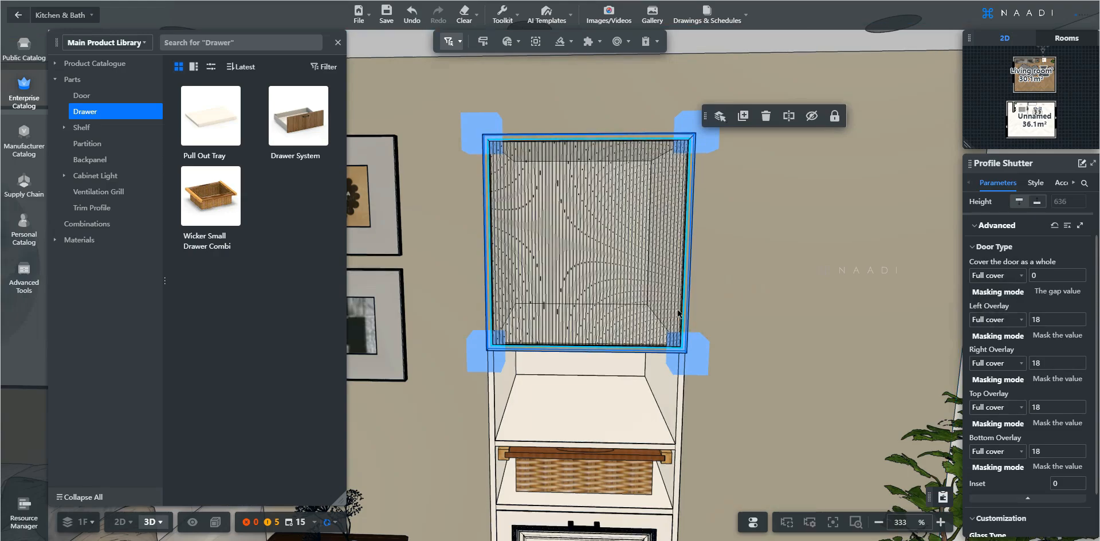
Set the top drawer's door type to Full cover
key("e")
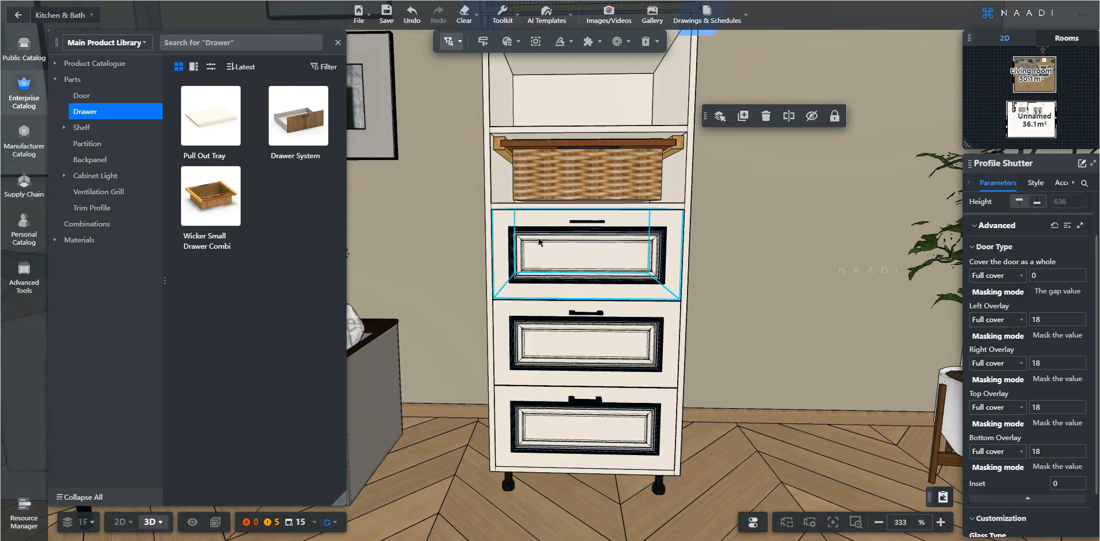
left_click(601, 270)
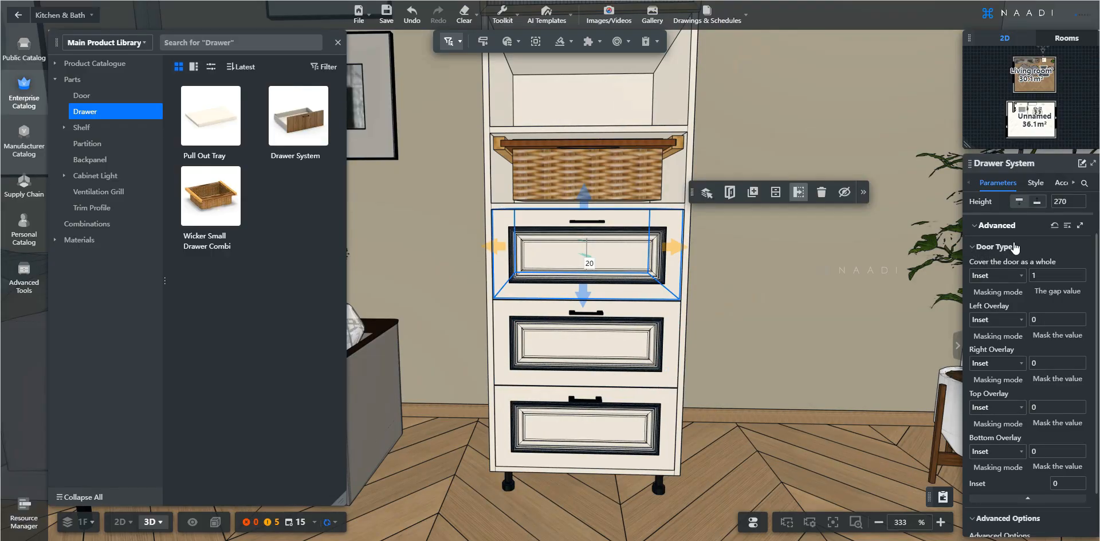
scroll(1012, 260, "up", 2)
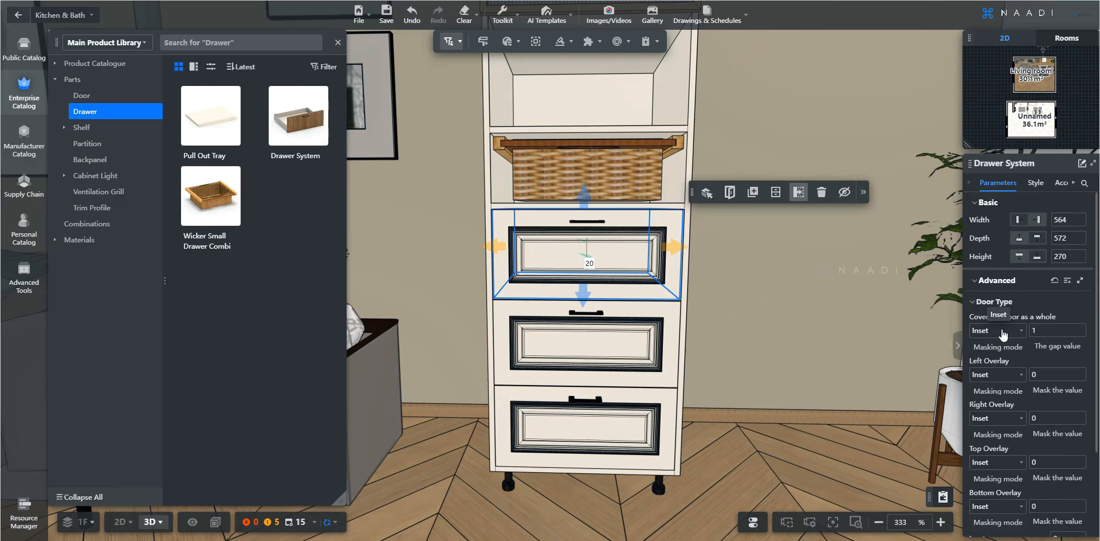
left_click(1002, 332)
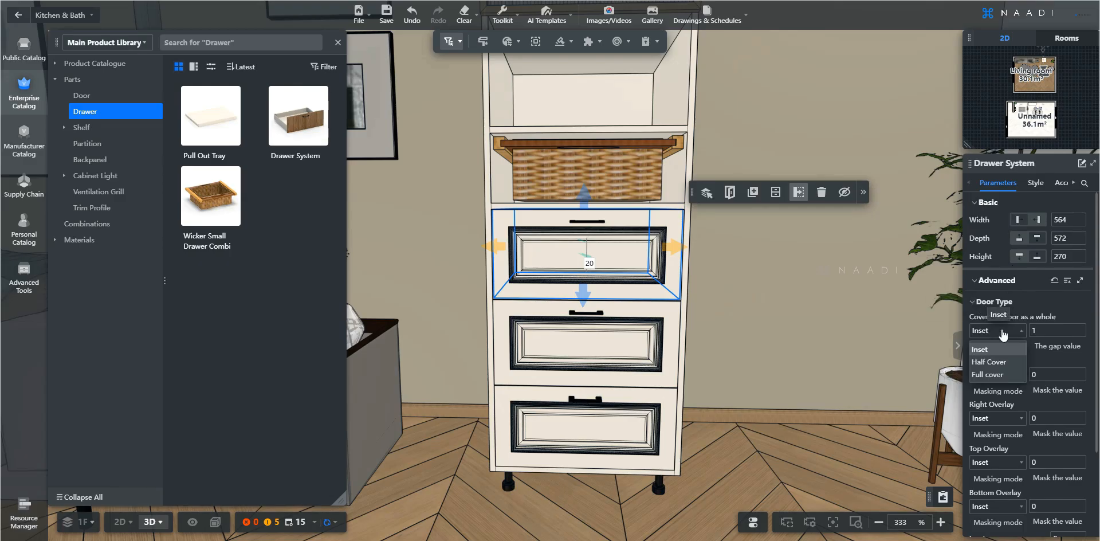
left_click(991, 374)
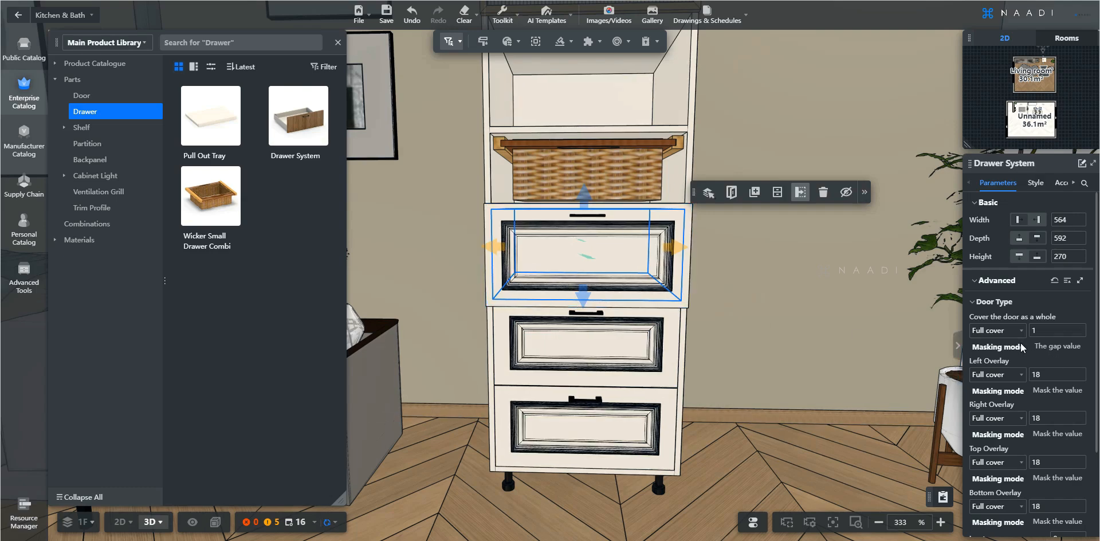
scroll(1019, 342, "down", 1)
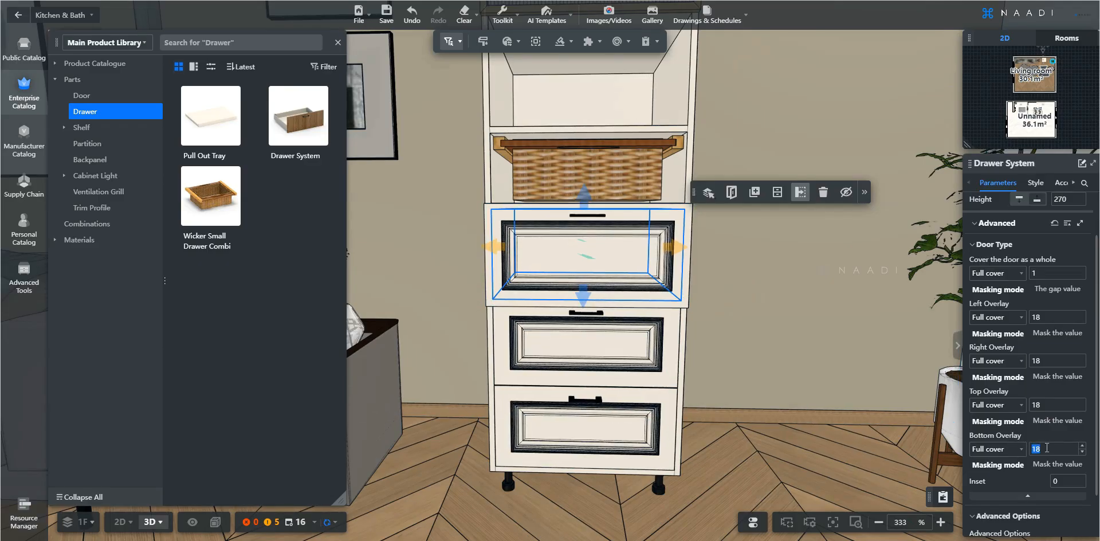
Set the top drawer's bottom overlay to 0
key("Return")
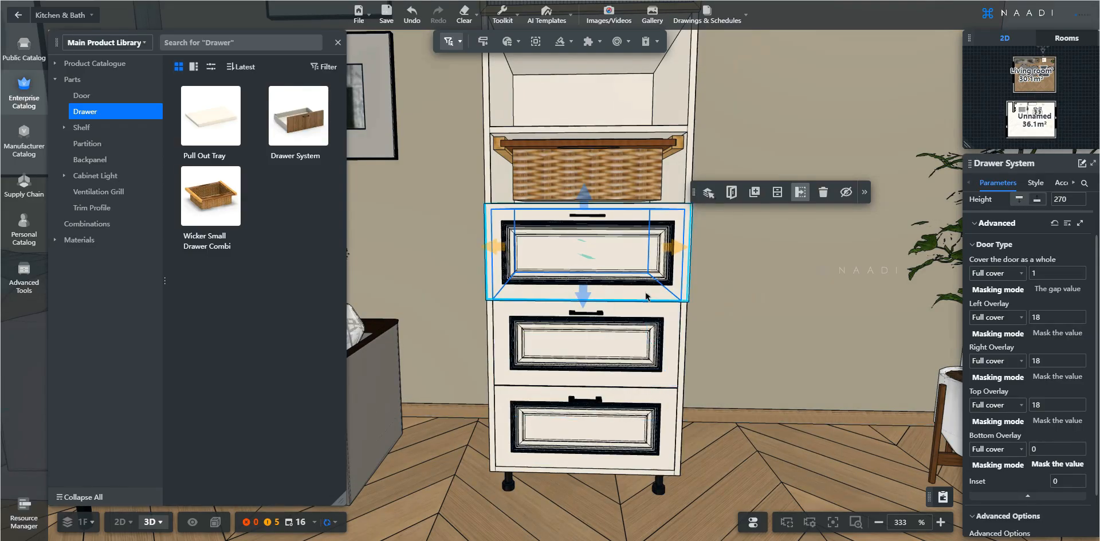
Set the middle drawer's door type to Full cover with top and bottom overlays of 0
left_click(641, 343)
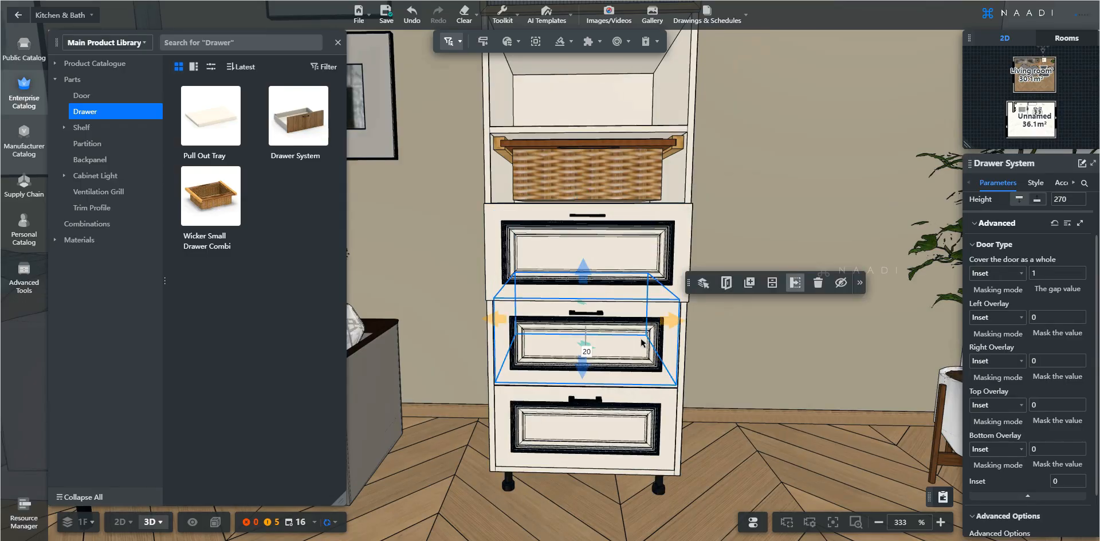
left_click(1012, 275)
left_click(997, 317)
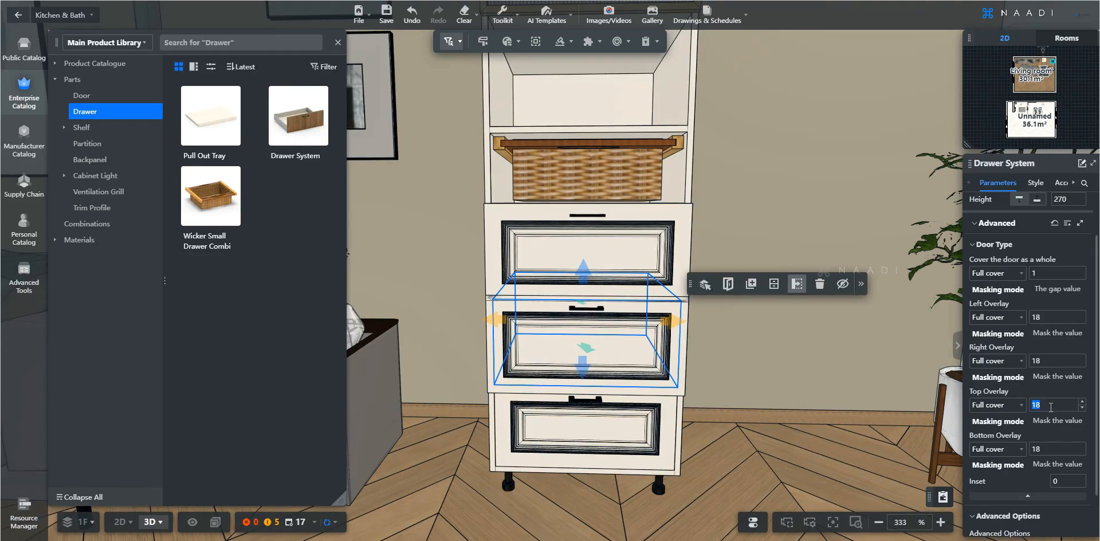
key("Return")
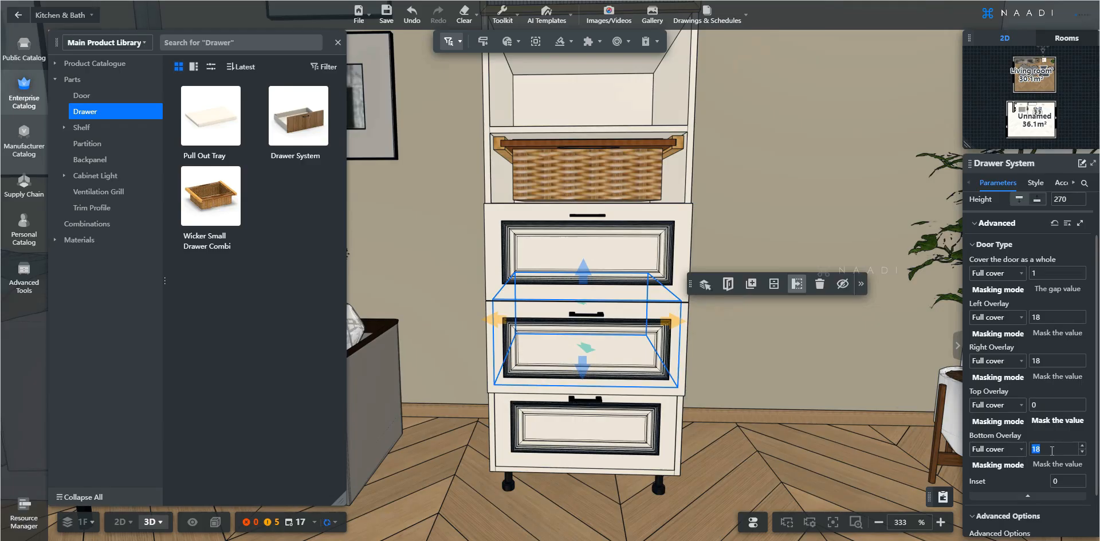
key("Return")
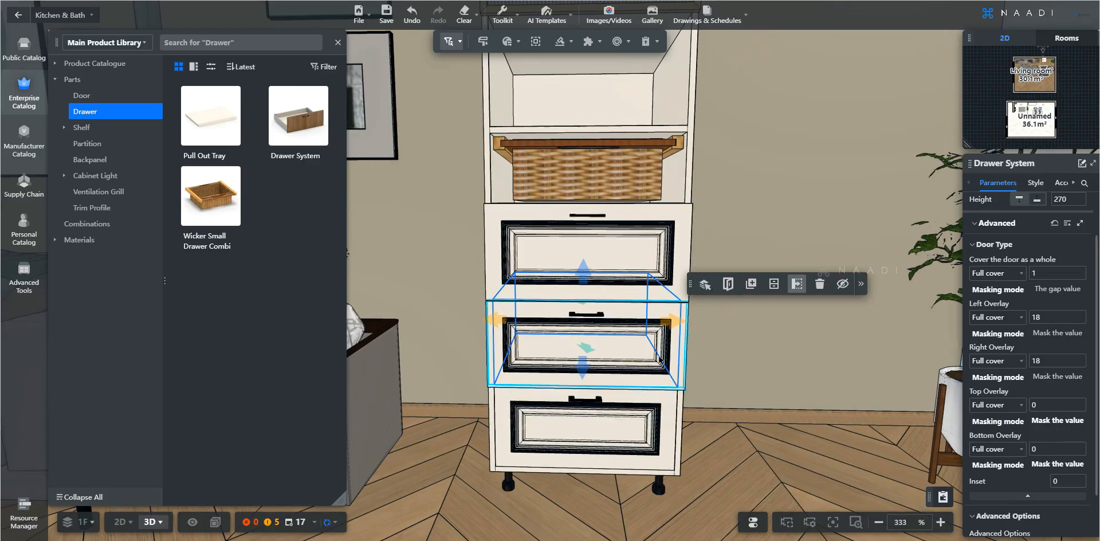
Set the bottom drawer's door type to Full cover with a top overlay of 0, and undo the last change
left_click(647, 437)
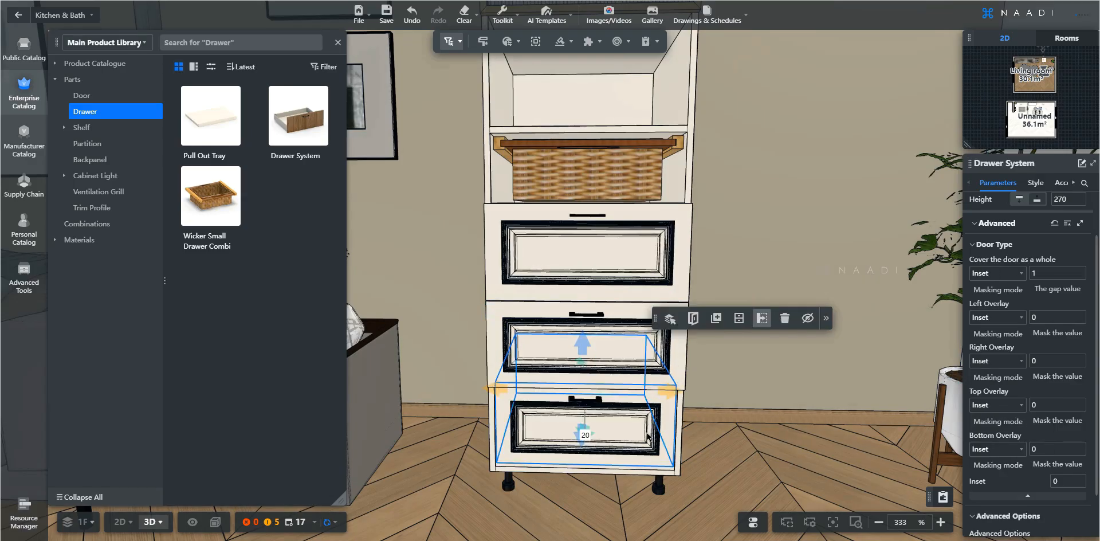
left_click(1018, 274)
left_click(995, 313)
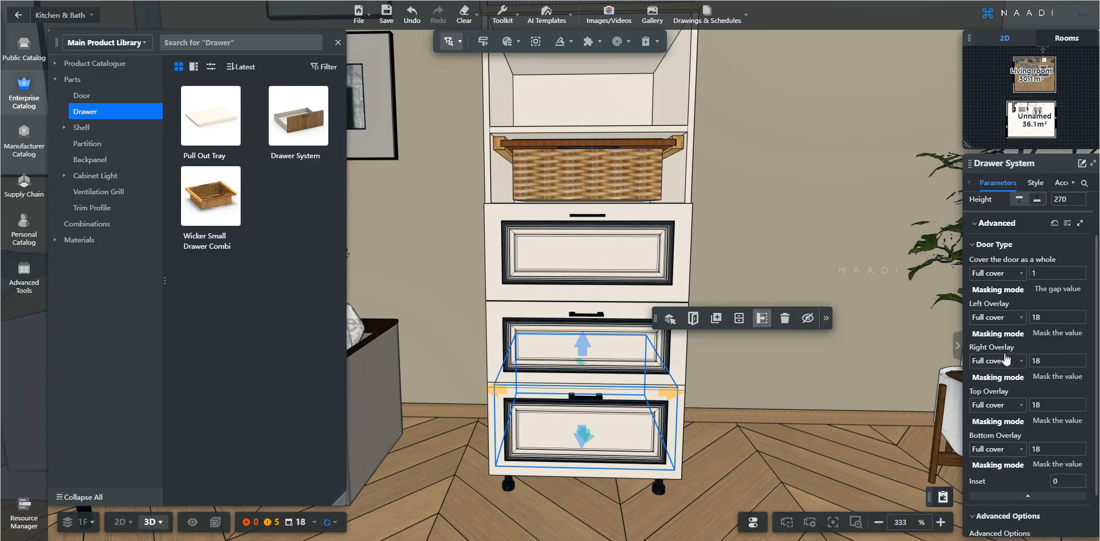
double_click(1036, 404)
type("0")
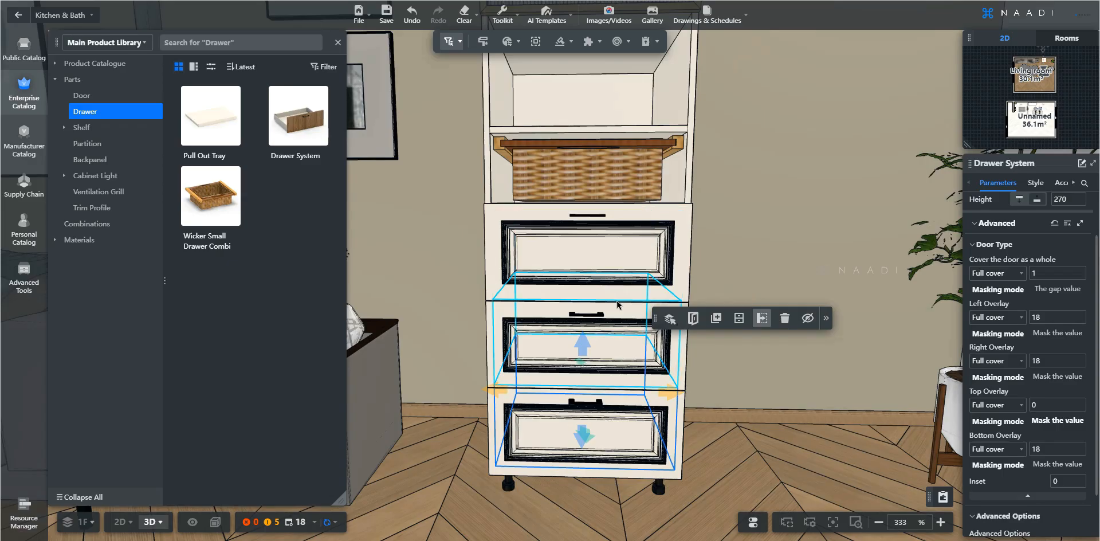
key("ctrl+z")
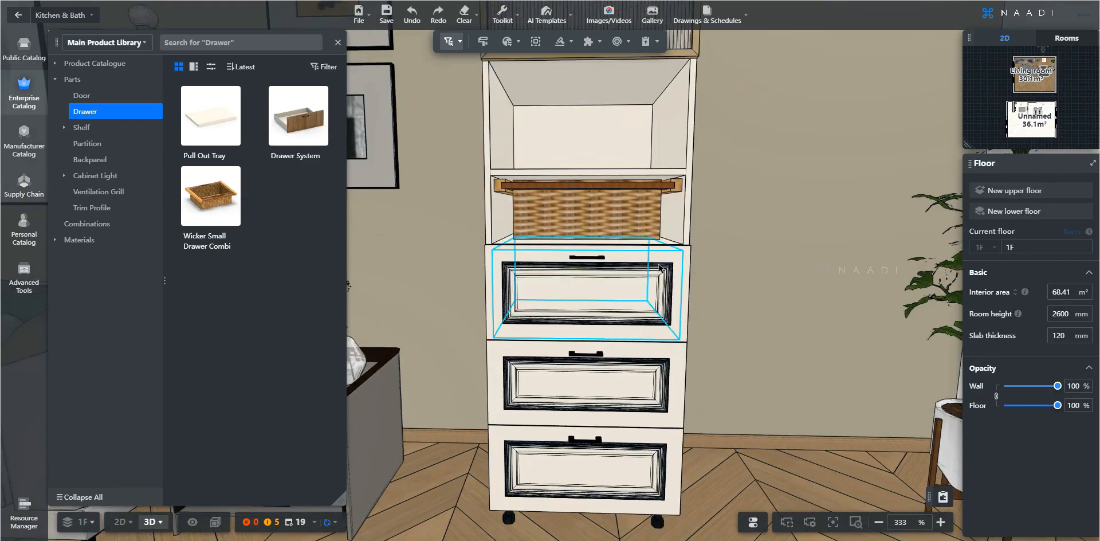
Apply the 22169 - SF - Pale Grey door external finish to all three drawers together
scroll(658, 267, "down", 5)
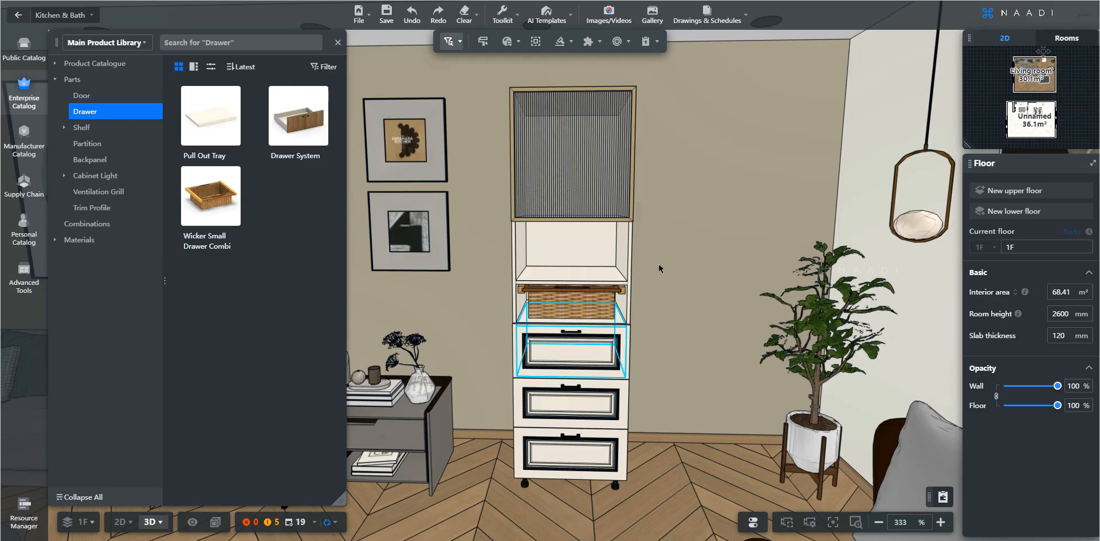
left_click(603, 360)
left_click(571, 400, "shift")
left_click(571, 452, "shift")
left_click(1053, 184)
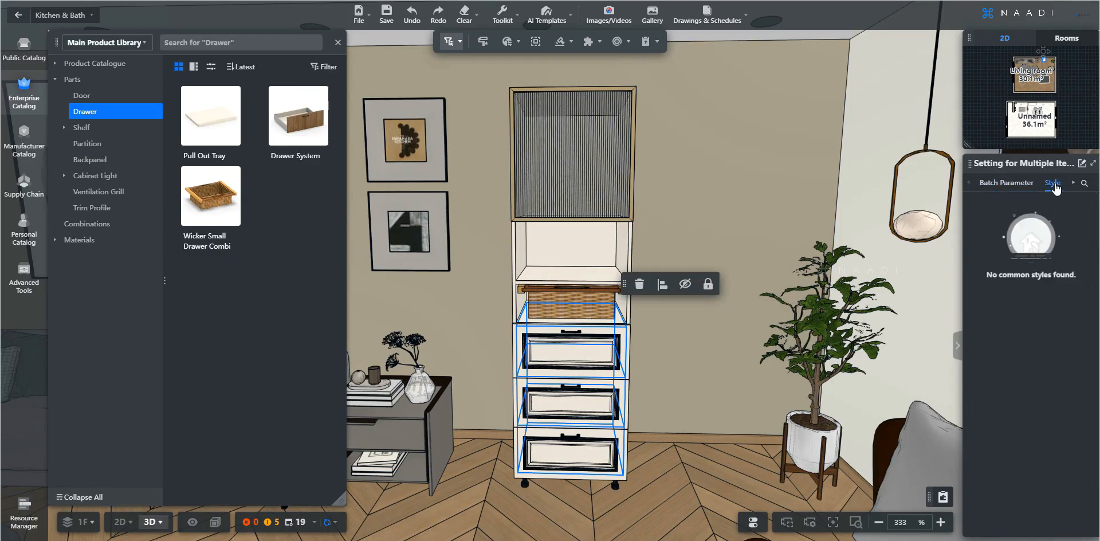
left_click(1019, 447)
left_click(918, 85)
left_click(782, 115)
scroll(919, 298, "down", 5)
scroll(918, 299, "down", 10)
scroll(919, 285, "down", 10)
scroll(918, 284, "down", 3)
left_click(924, 218)
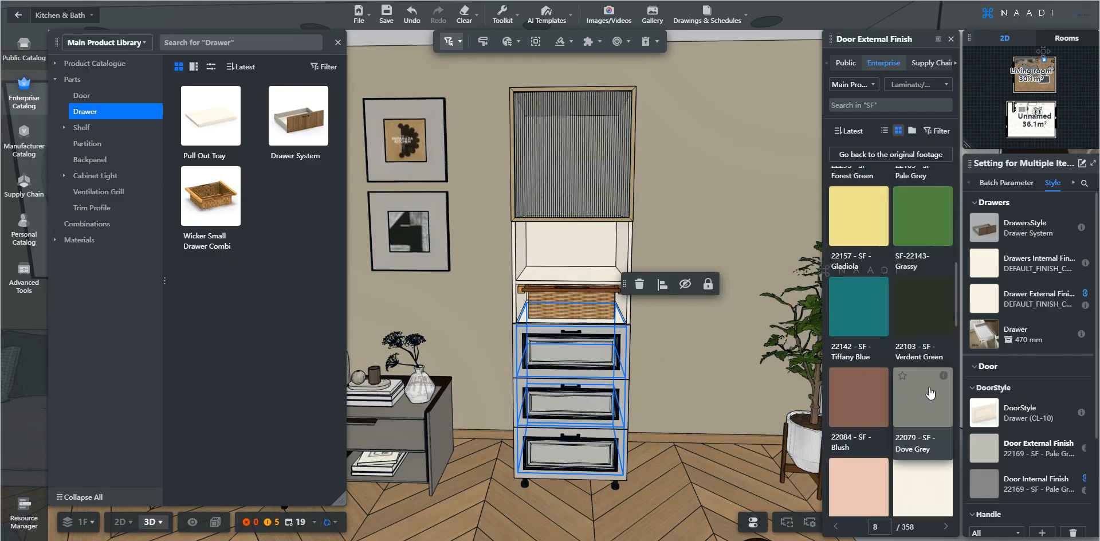
scroll(929, 393, "down", 2)
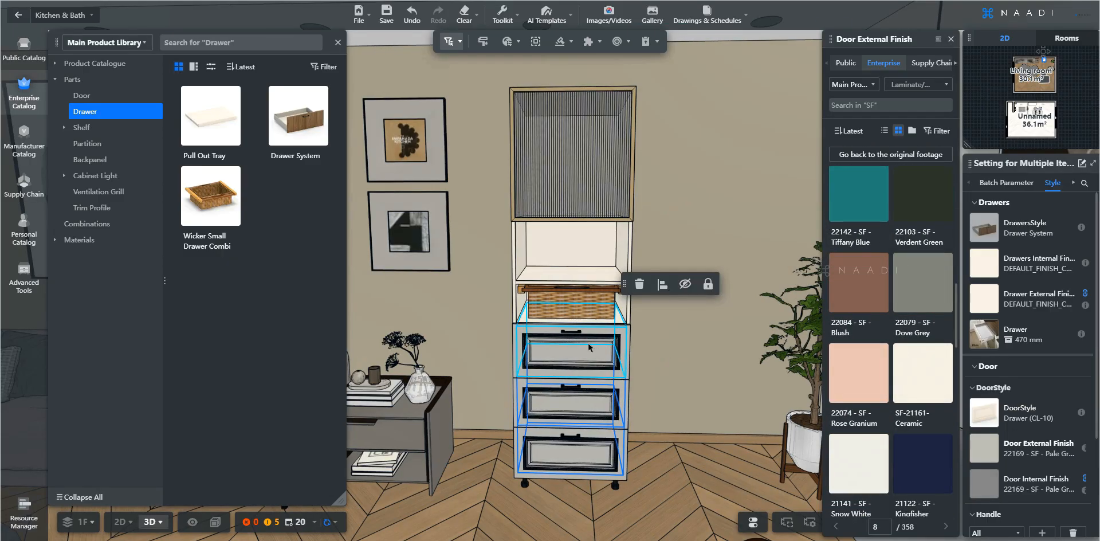
Set the cabinet's body internal finish to 22119 - SF - Autumn Leaf
left_click(594, 244)
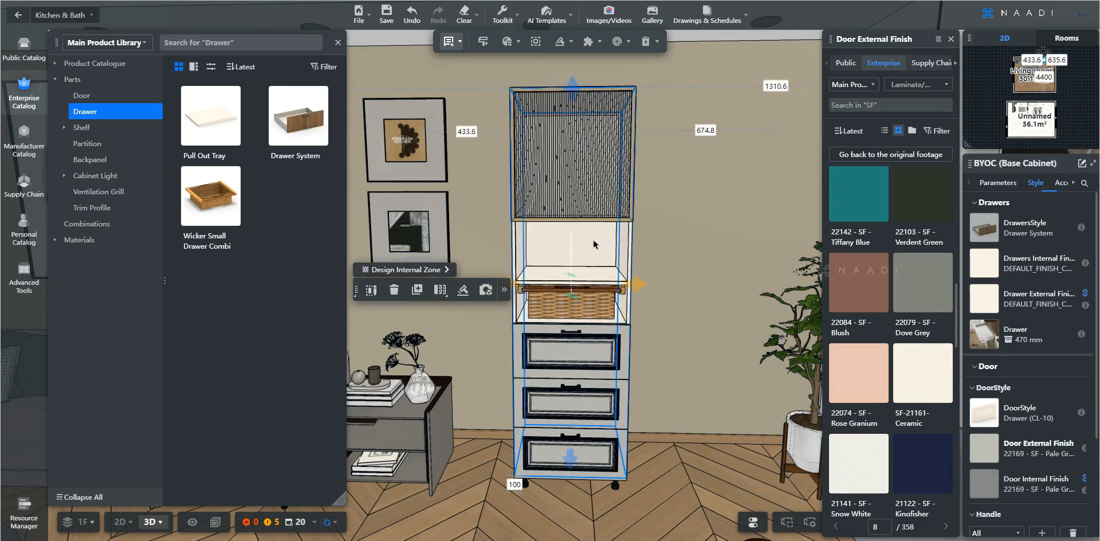
left_click(1025, 262)
left_click(917, 84)
left_click(775, 115)
left_click(774, 119)
left_click(771, 118)
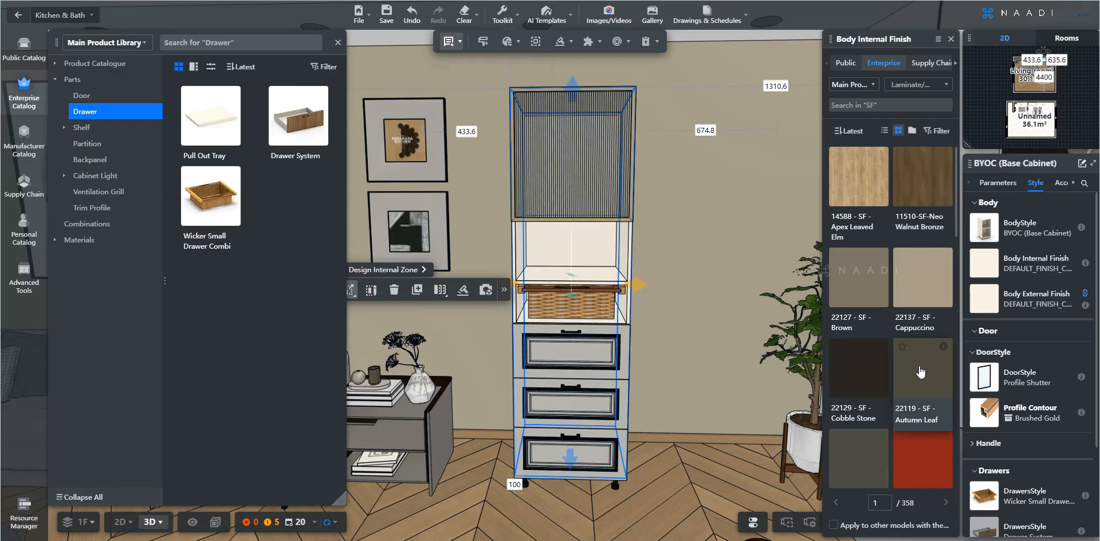
left_click(920, 372)
left_click(703, 302)
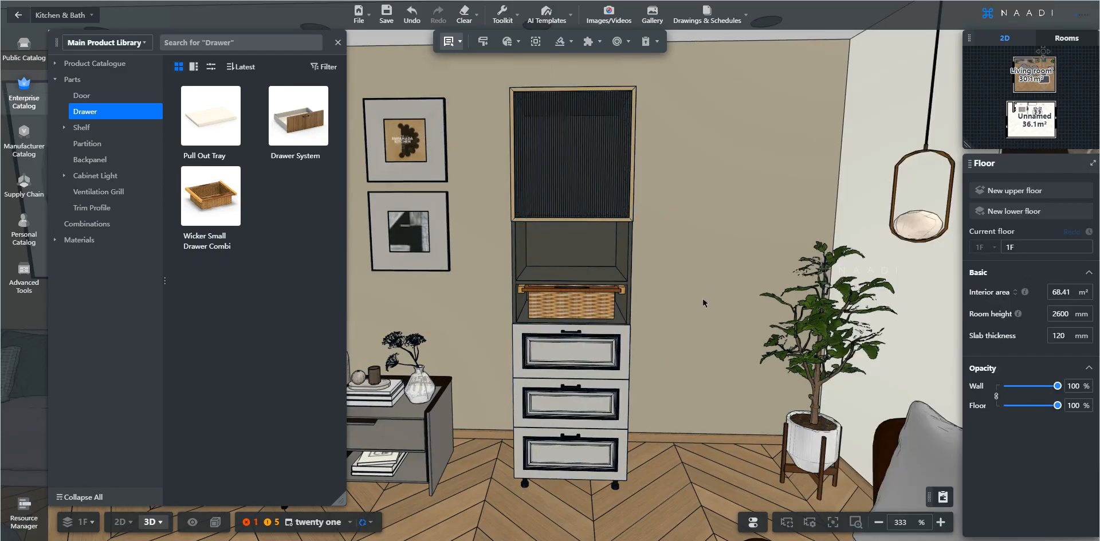
Add the whole cabinet to favorites as Door+shelf+Wicker+3Drawer in a new folder named BYOC Base
scroll(703, 302, "up", 4)
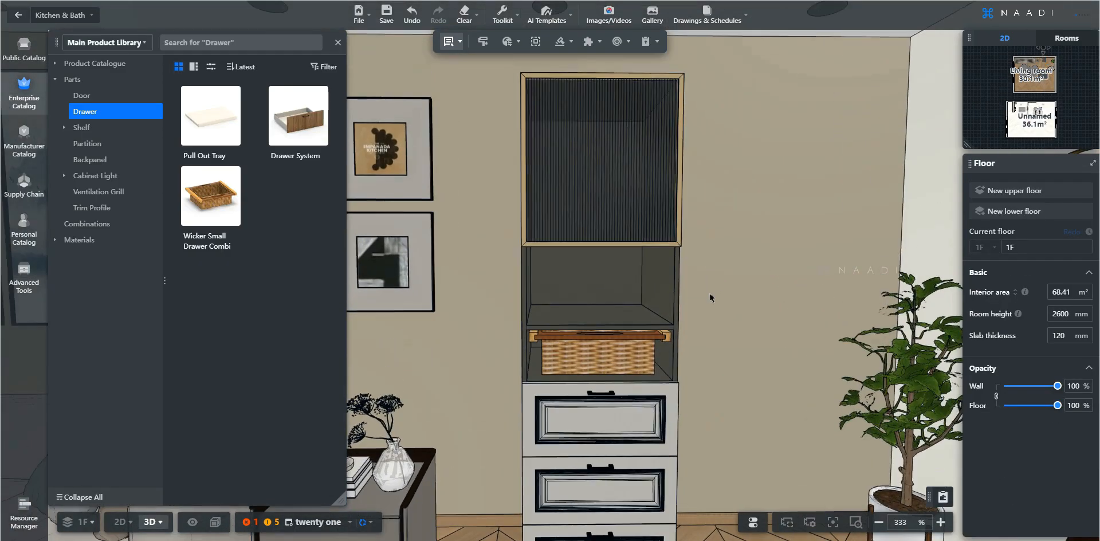
scroll(709, 297, "down", 3)
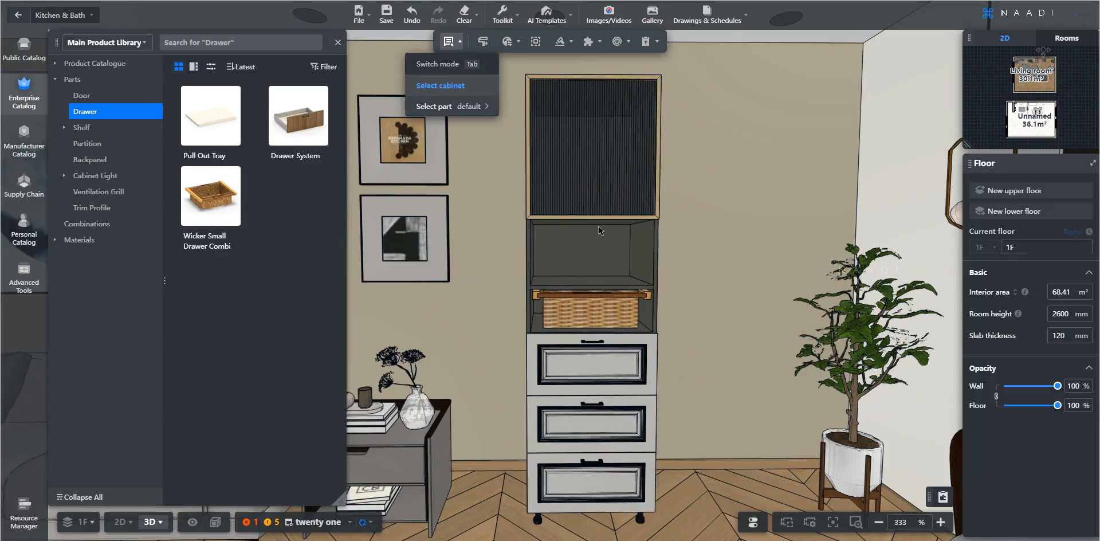
left_click(599, 242)
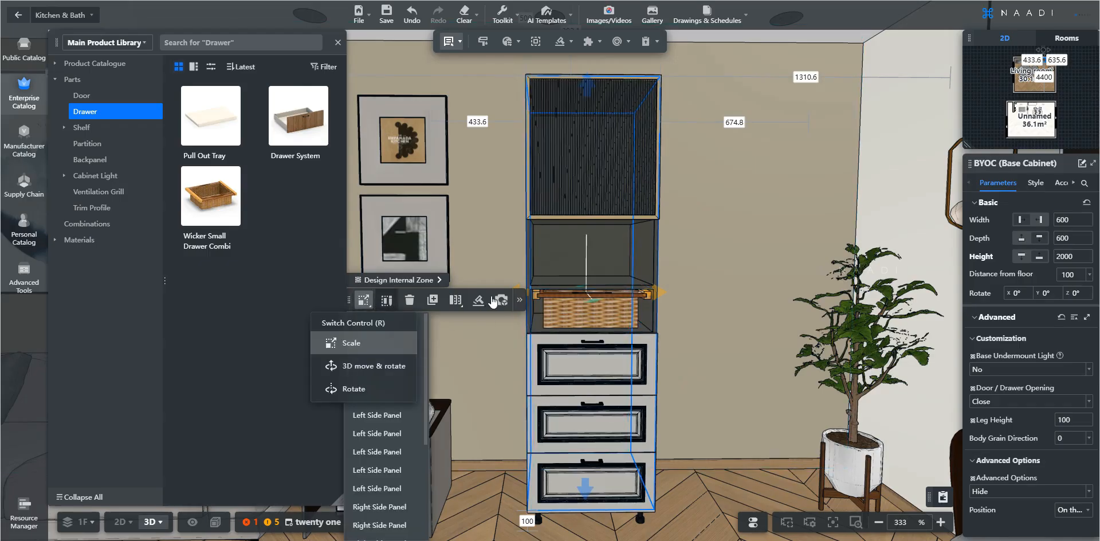
mouse_move(519, 302)
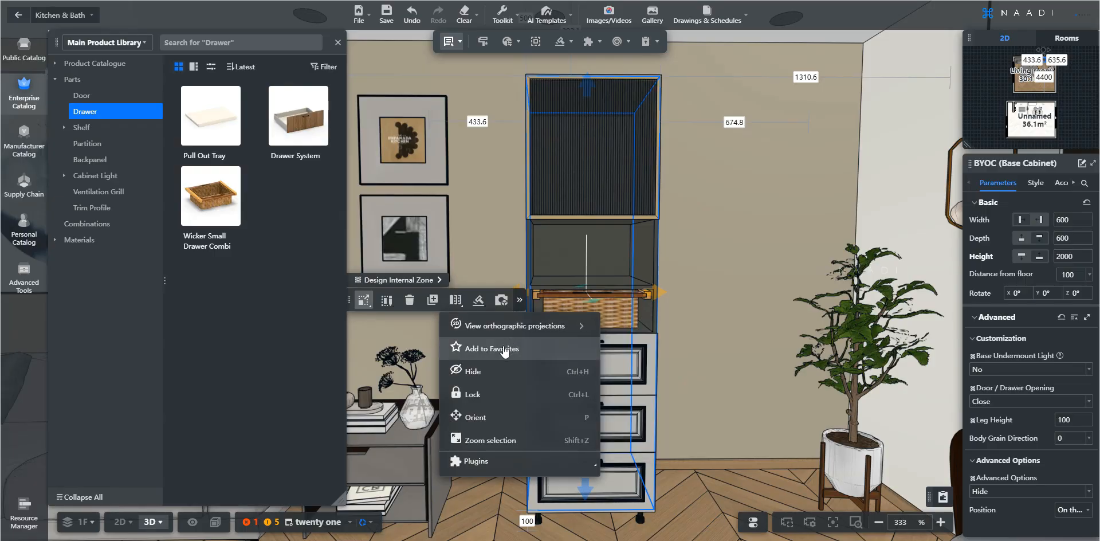
left_click(456, 349)
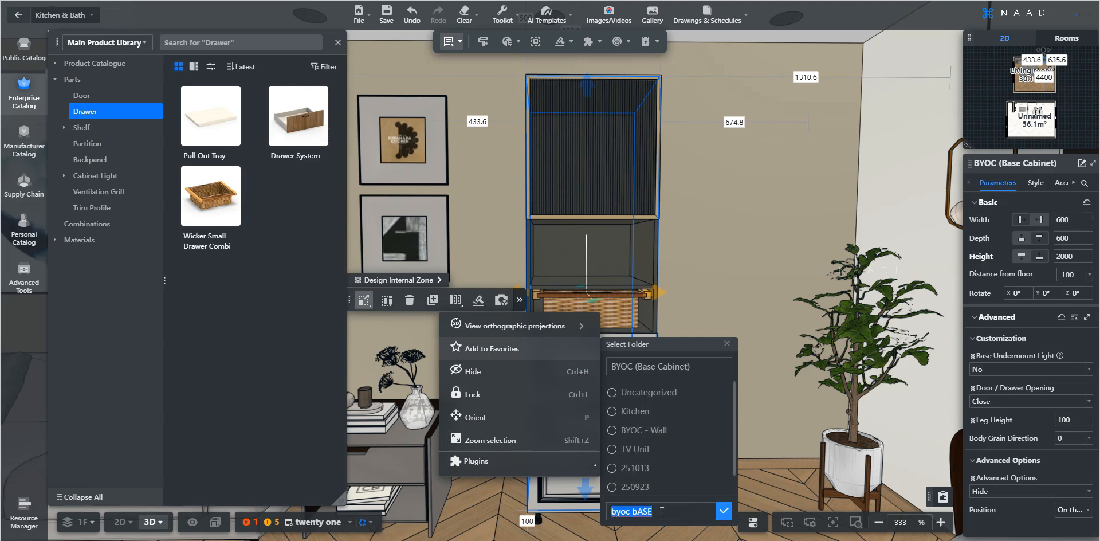
key("BackSpace")
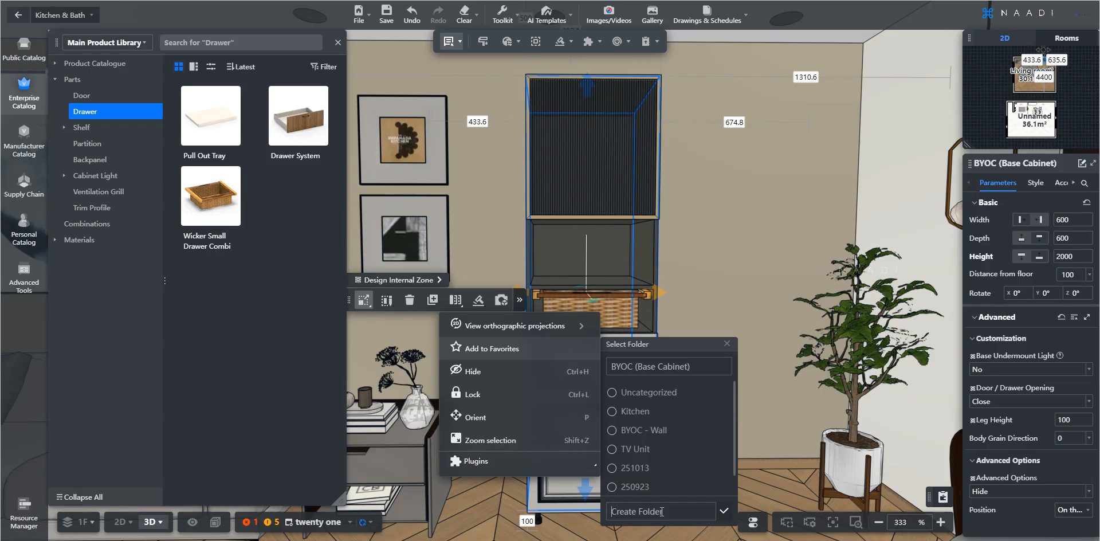
type("BYOC Base")
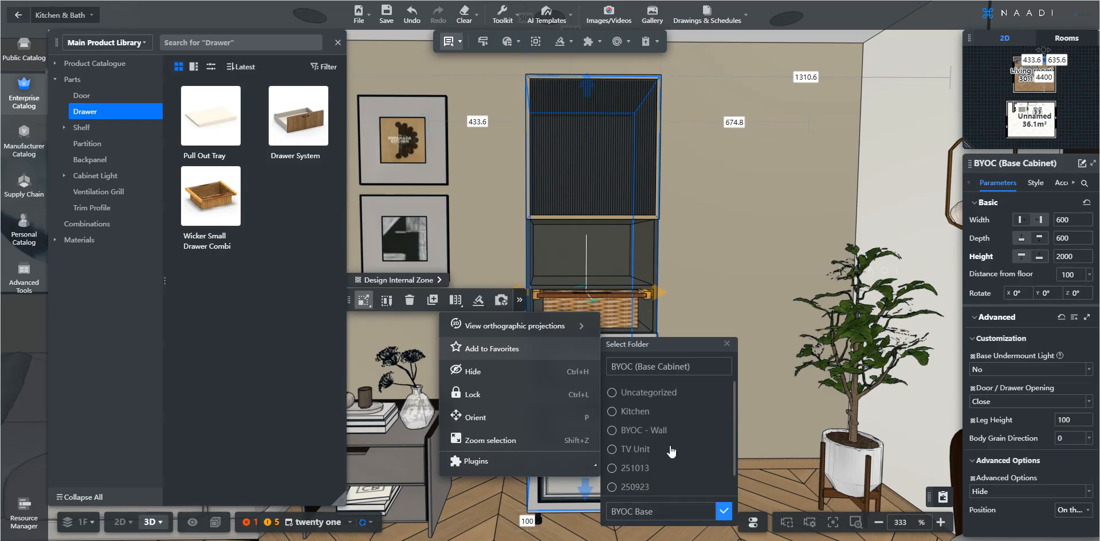
triple_click(662, 372)
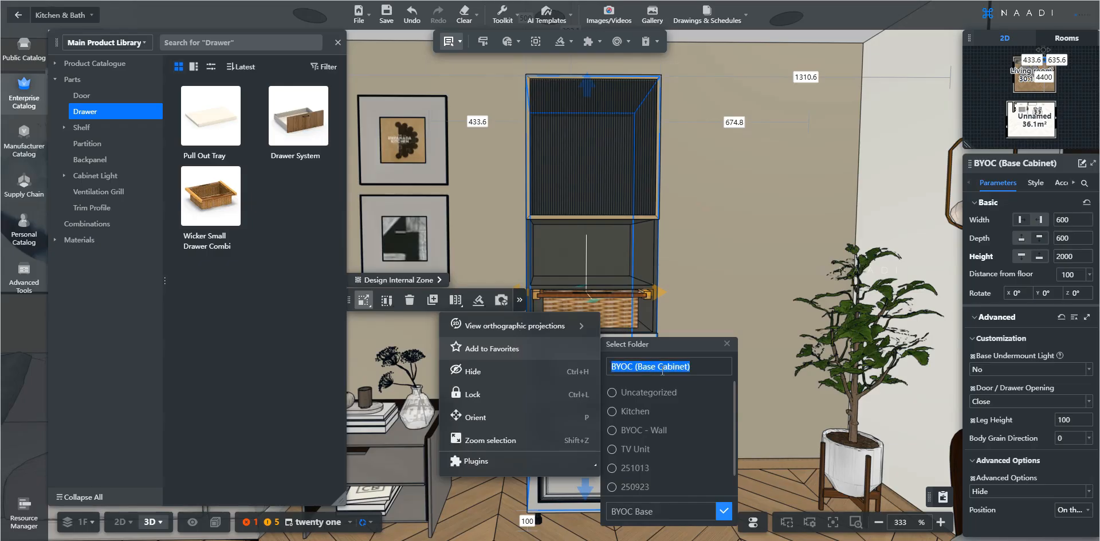
type("Door+shelf+Wicker+3Drawer")
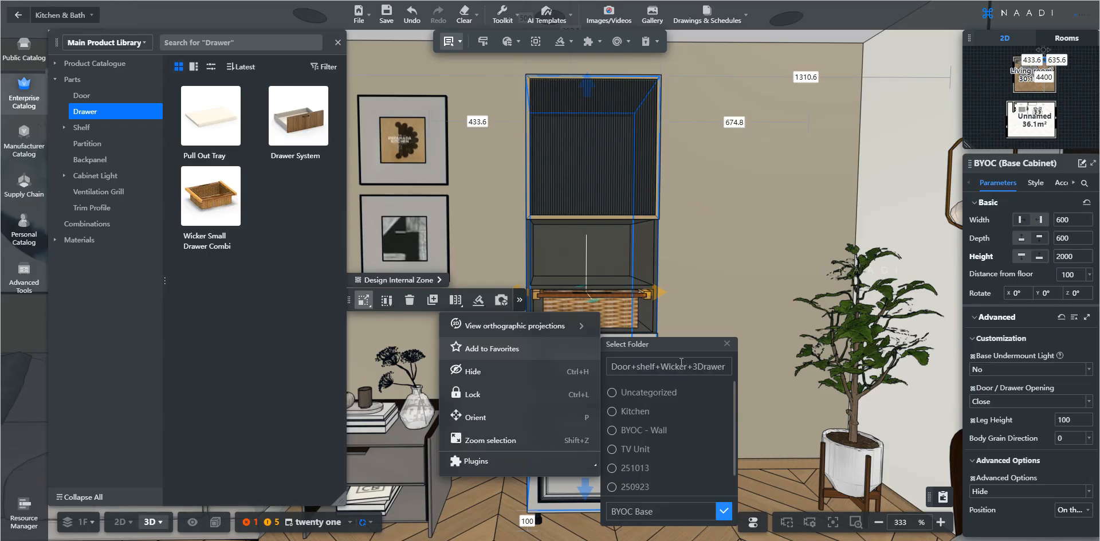
left_click(723, 512)
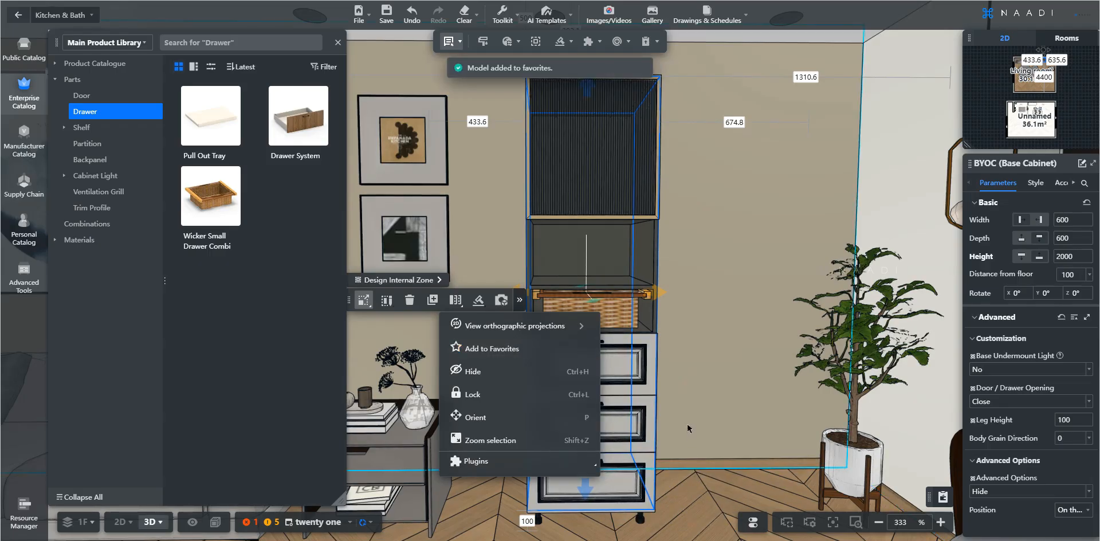
left_click(604, 270)
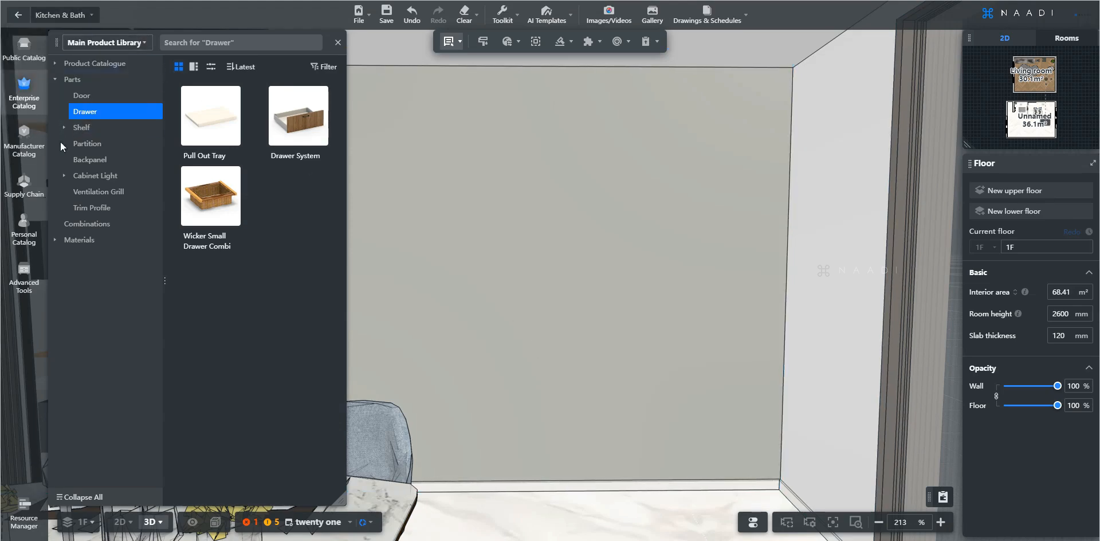
Place the saved Door + Shelf + Wicker + 3Drawer cabinet from the personal catalog's BYOC Base folder into the room
left_click(23, 228)
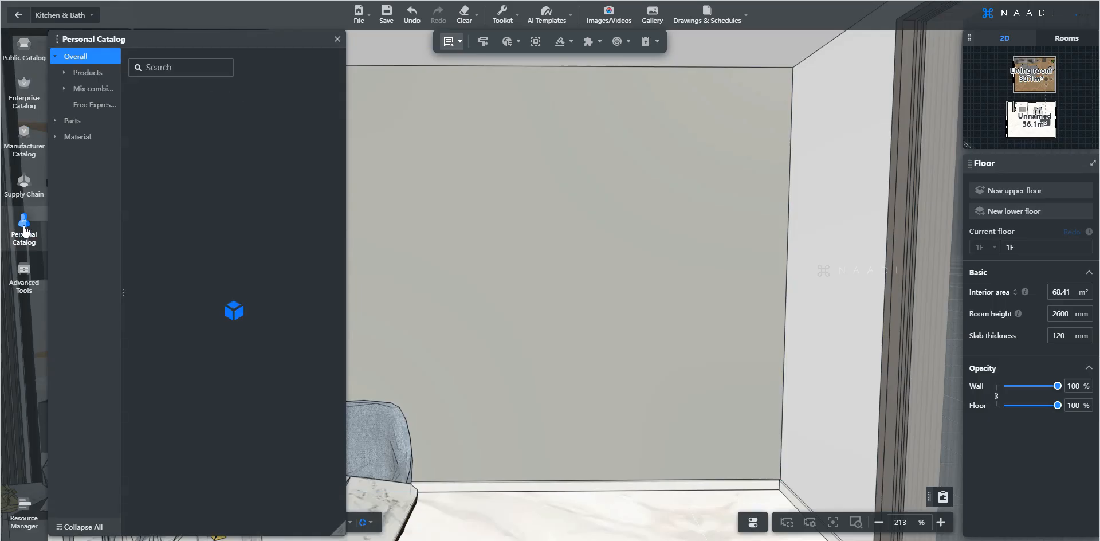
left_click(65, 74)
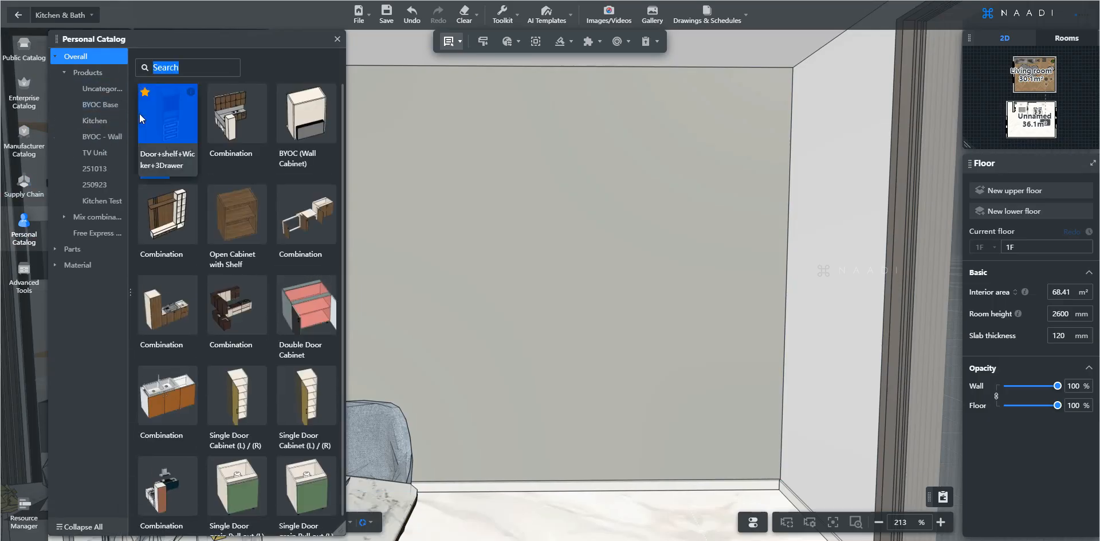
left_click(98, 106)
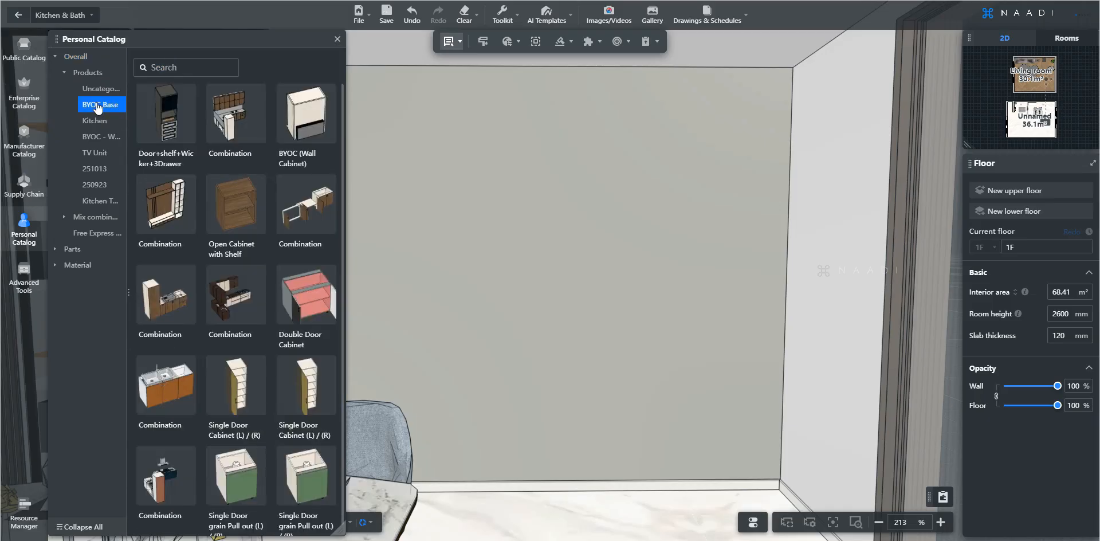
mouse_move(189, 92)
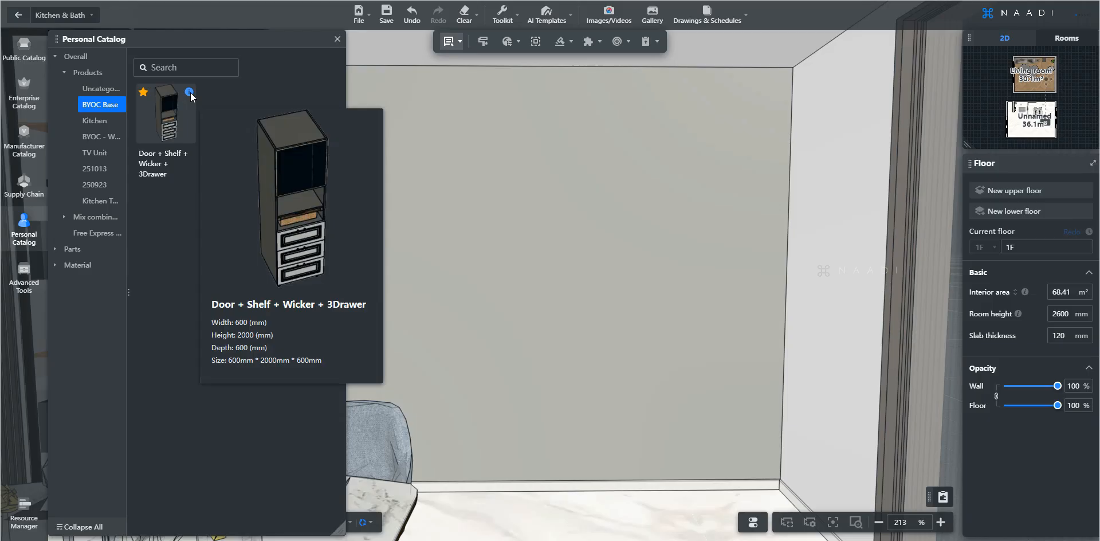
left_click(178, 127)
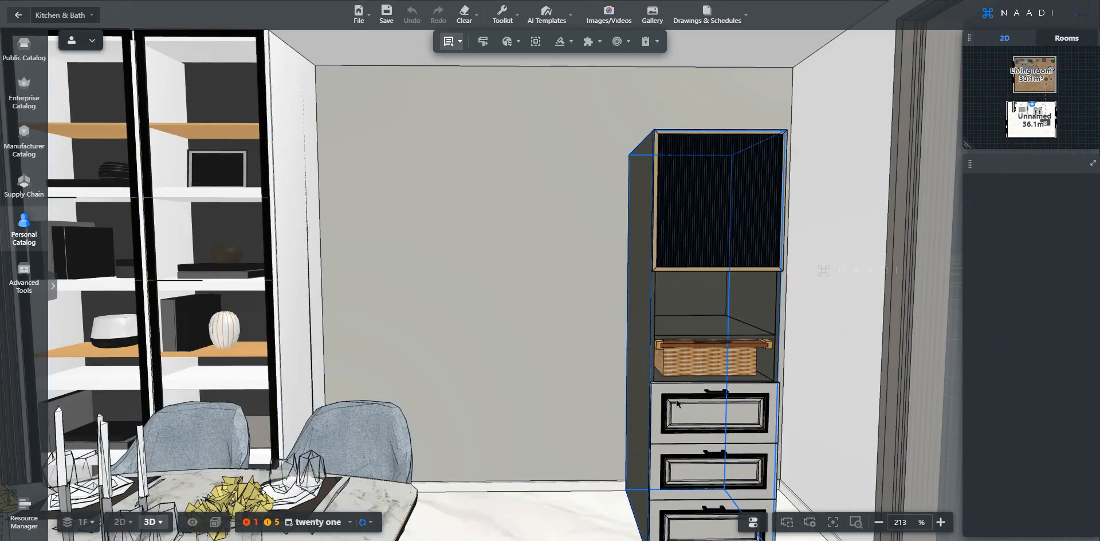
left_click(677, 403)
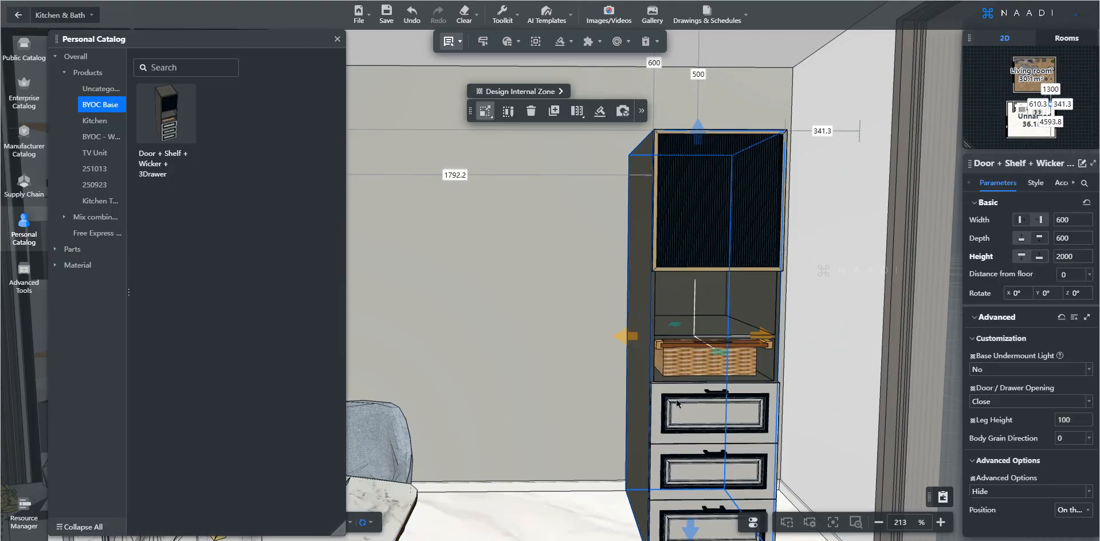